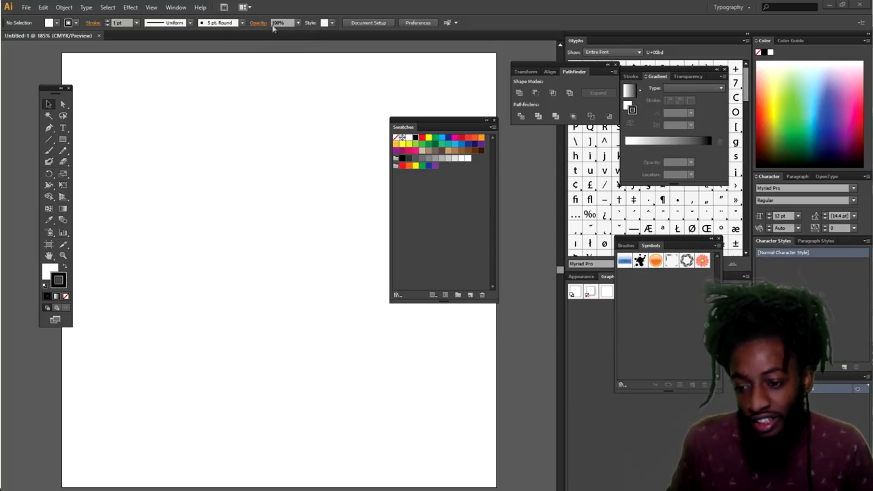
{"action": "left_click", "coordinate": [242, 22]}
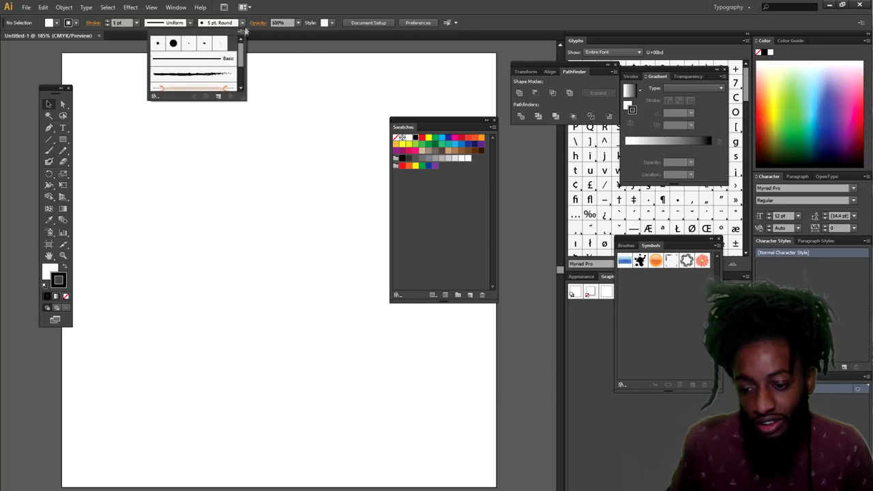
{"action": "left_click", "coordinate": [219, 97]}
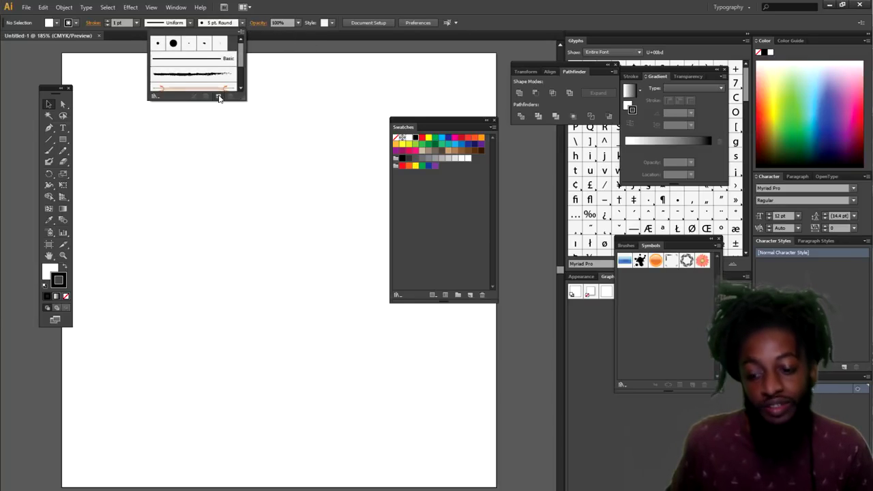
{"action": "left_click", "coordinate": [55, 105]}
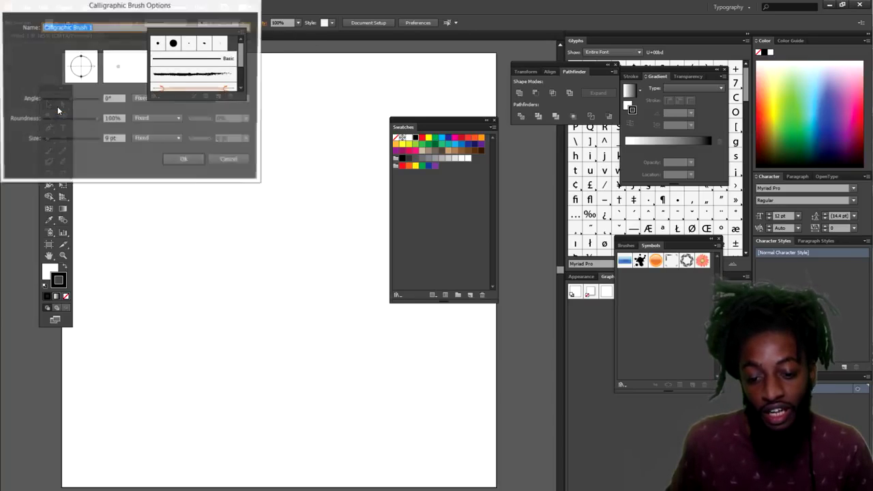
{"action": "left_click", "coordinate": [137, 139]}
{"action": "left_click", "coordinate": [148, 170]}
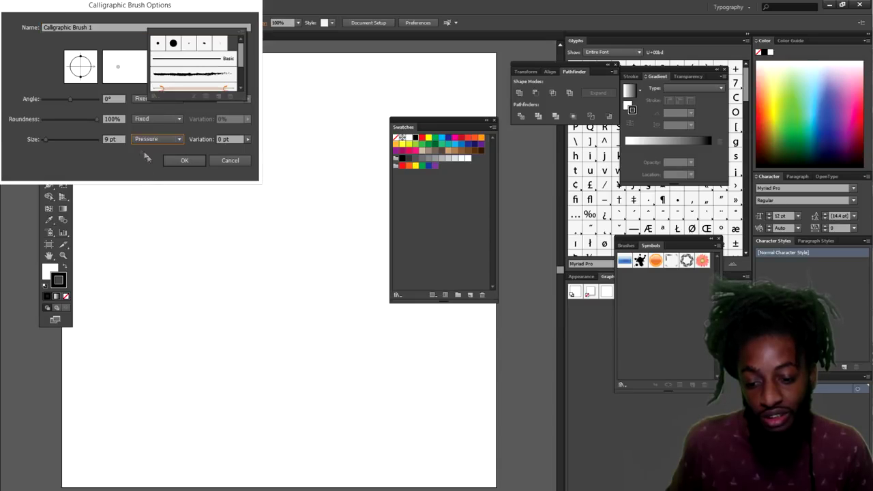
{"action": "left_click_drag", "start_coordinate": [54, 140], "coordinate": [49, 139]}
{"action": "left_click", "coordinate": [222, 162]}
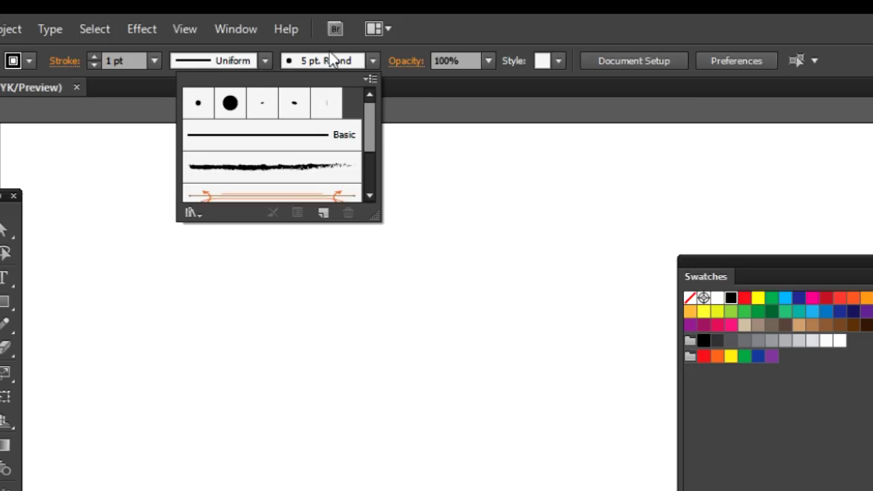
Step: Create a new calligraphic brush with its size at 5 pt, controlled by pressure, and a variation of 5 pt
{"action": "left_click", "coordinate": [373, 63]}
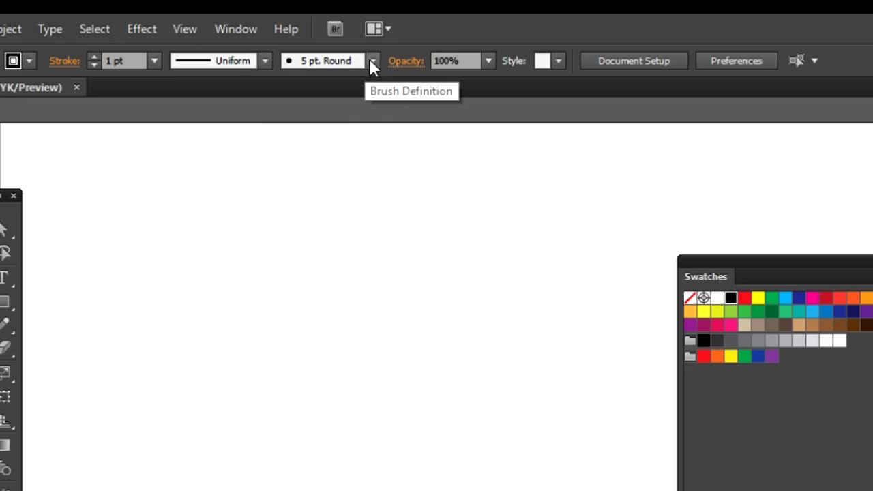
{"action": "left_click", "coordinate": [371, 61]}
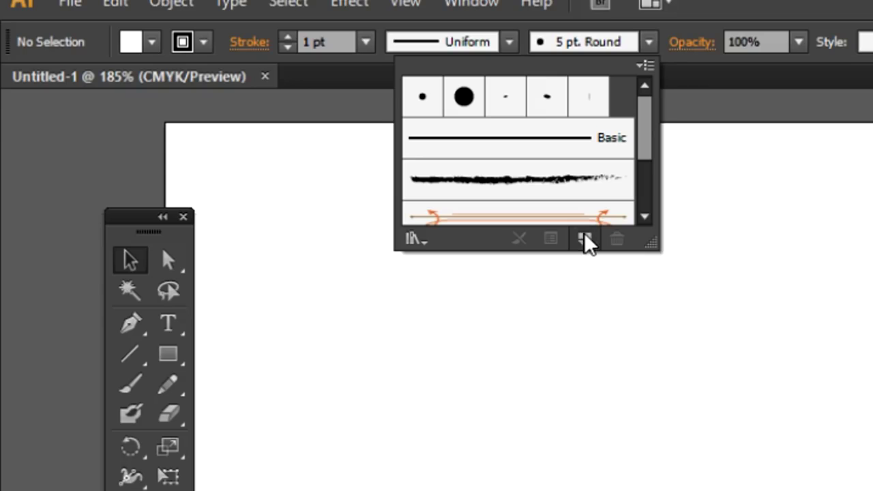
{"action": "left_click", "coordinate": [323, 212]}
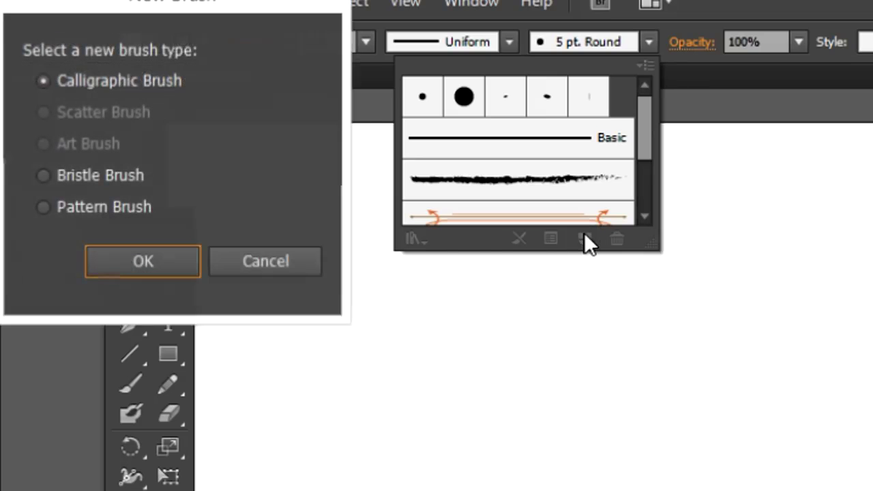
{"action": "left_click", "coordinate": [165, 263]}
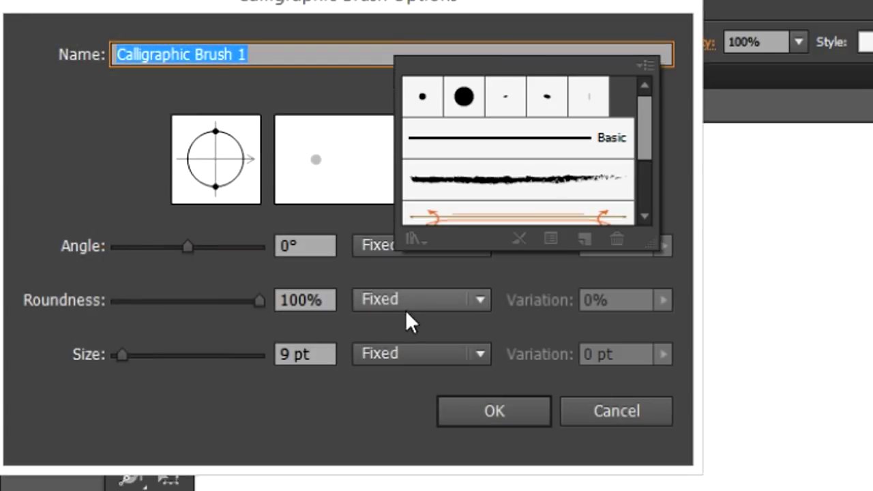
{"action": "left_click", "coordinate": [391, 349]}
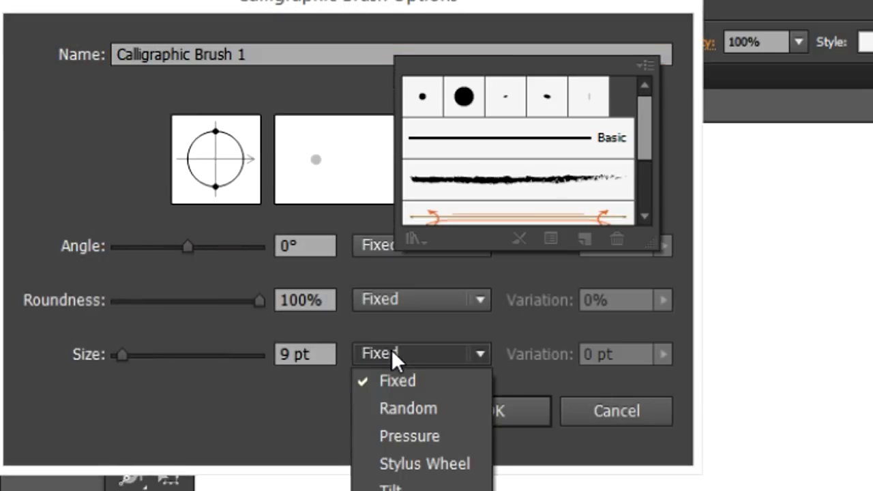
{"action": "left_click", "coordinate": [396, 438]}
{"action": "left_click", "coordinate": [122, 356]}
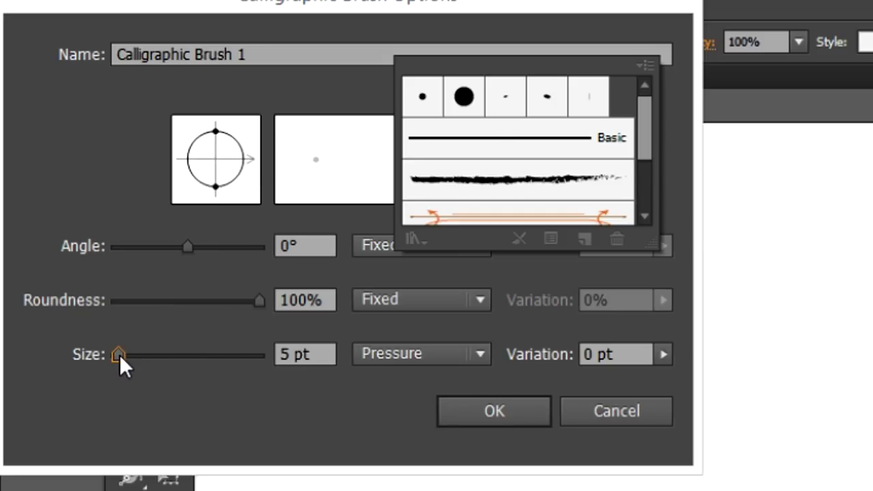
{"action": "left_click", "coordinate": [663, 353]}
{"action": "left_click_drag", "start_coordinate": [652, 376], "coordinate": [691, 389]}
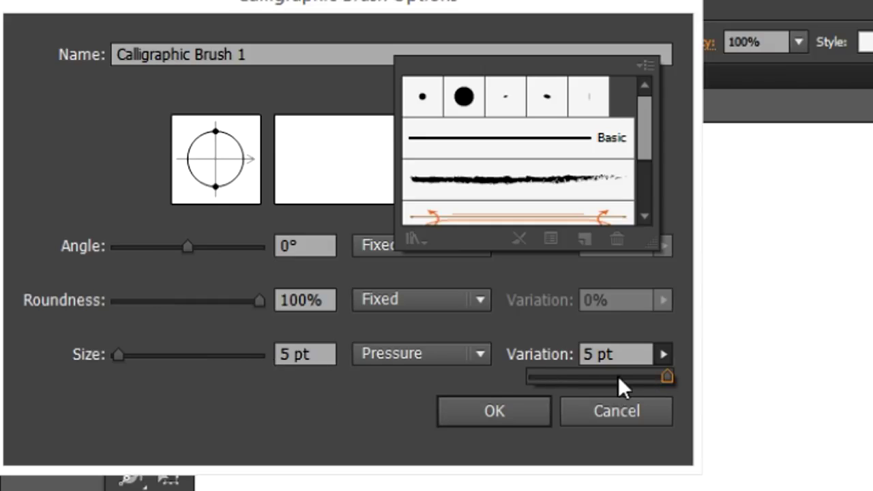
{"action": "left_click", "coordinate": [521, 407]}
{"action": "left_click", "coordinate": [521, 407]}
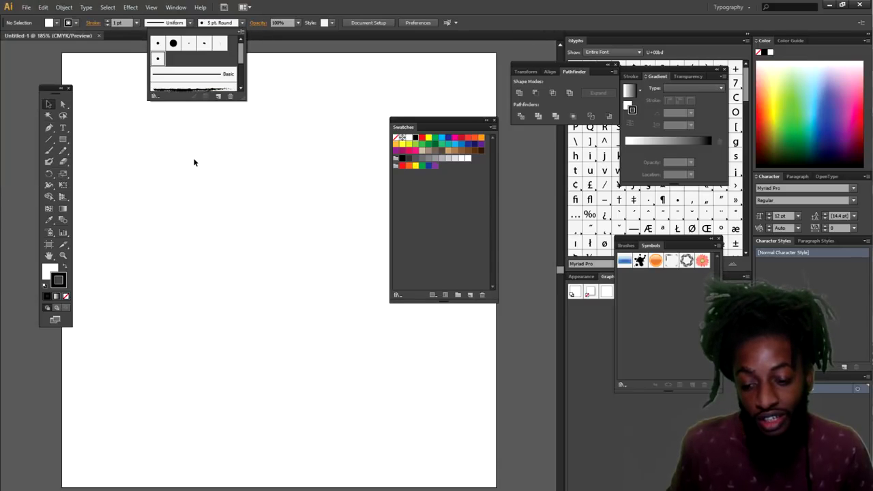
Step: Choose the new calligraphic brush as the brush definition and activate the Paintbrush tool
{"action": "left_click", "coordinate": [49, 151]}
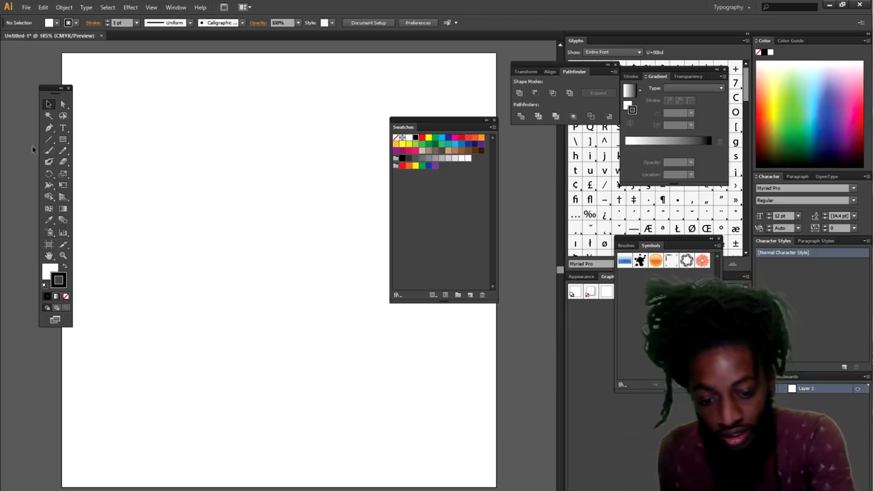
{"action": "left_click", "coordinate": [48, 151]}
Step: Test the brush's pressure response with three strokes beside the artboard and undo them
{"action": "mouse_move", "coordinate": [539, 361]}
{"action": "left_mouse_down"}
{"action": "mouse_move", "coordinate": [530, 302]}
{"action": "mouse_move", "coordinate": [538, 251]}
{"action": "mouse_move", "coordinate": [525, 140]}
{"action": "left_mouse_up"}
{"action": "left_click_drag", "start_coordinate": [513, 225], "coordinate": [498, 450]}
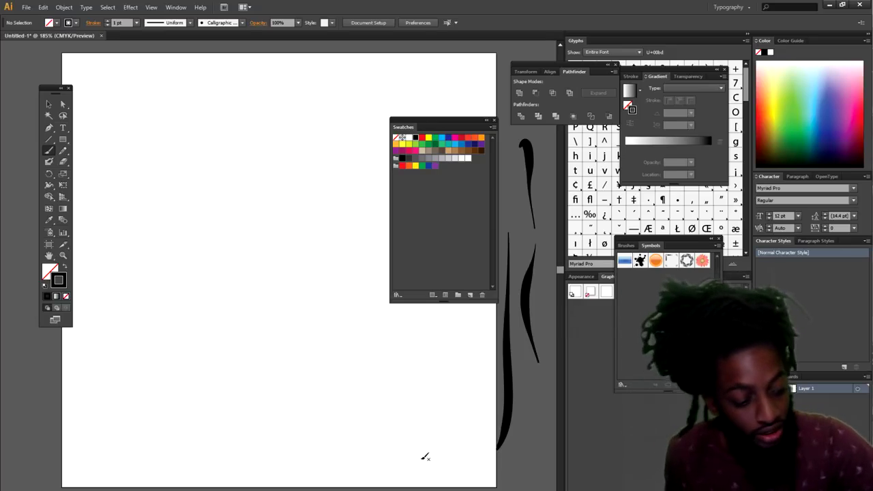
{"action": "key", "text": "ctrl+z"}
{"action": "key", "text": "ctrl+z"}
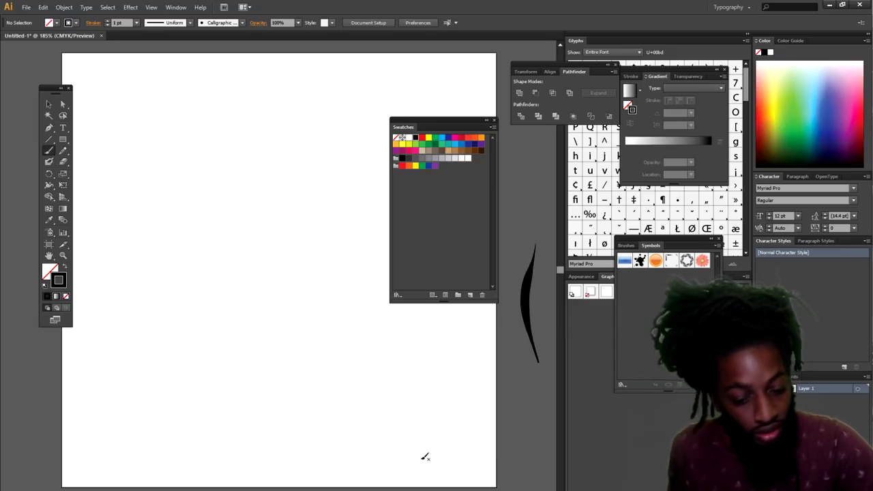
{"action": "key", "text": "ctrl+z"}
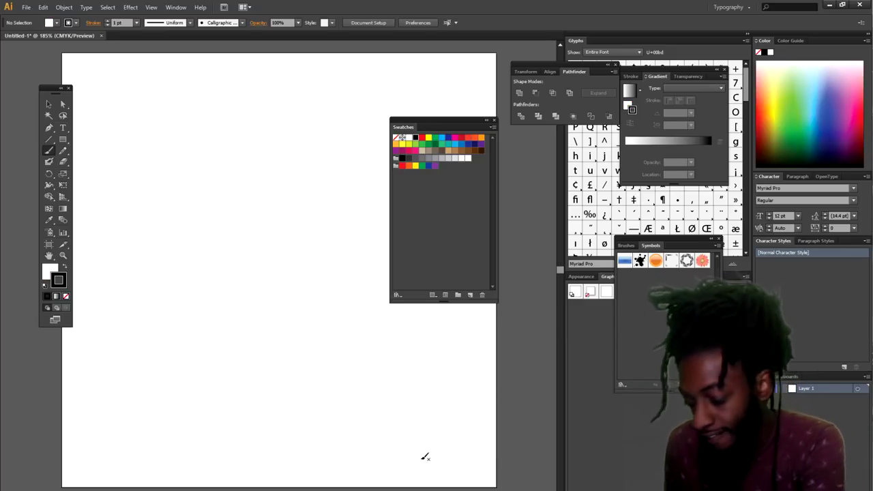
Step: Set the stroke colour to light pink, DD9BA1
{"action": "double_click", "coordinate": [61, 280]}
{"action": "left_click_drag", "start_coordinate": [144, 101], "coordinate": [146, 48]}
{"action": "left_click_drag", "start_coordinate": [118, 100], "coordinate": [125, 112]}
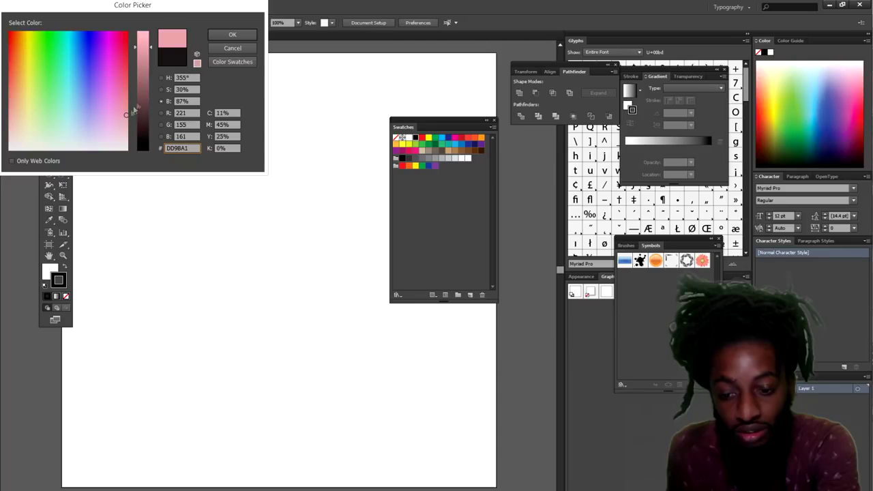
{"action": "left_click", "coordinate": [232, 34]}
Step: Sketch a wide-open shouting mouth with teeth and tongue in the lower middle of the artboard, plus the nose and its bridge above
{"action": "mouse_move", "coordinate": [321, 343]}
{"action": "left_mouse_down"}
{"action": "mouse_move", "coordinate": [294, 292]}
{"action": "mouse_move", "coordinate": [217, 301]}
{"action": "mouse_move", "coordinate": [214, 369]}
{"action": "mouse_move", "coordinate": [327, 365]}
{"action": "mouse_move", "coordinate": [311, 322]}
{"action": "mouse_move", "coordinate": [221, 305]}
{"action": "mouse_move", "coordinate": [207, 331]}
{"action": "mouse_move", "coordinate": [237, 326]}
{"action": "mouse_move", "coordinate": [272, 360]}
{"action": "mouse_move", "coordinate": [296, 363]}
{"action": "mouse_move", "coordinate": [305, 329]}
{"action": "mouse_move", "coordinate": [274, 314]}
{"action": "mouse_move", "coordinate": [272, 344]}
{"action": "mouse_move", "coordinate": [252, 323]}
{"action": "mouse_move", "coordinate": [285, 320]}
{"action": "mouse_move", "coordinate": [217, 319]}
{"action": "left_mouse_up"}
{"action": "mouse_move", "coordinate": [289, 246]}
{"action": "left_mouse_down"}
{"action": "mouse_move", "coordinate": [294, 252]}
{"action": "mouse_move", "coordinate": [238, 263]}
{"action": "mouse_move", "coordinate": [287, 245]}
{"action": "mouse_move", "coordinate": [255, 236]}
{"action": "left_mouse_up"}
{"action": "left_click_drag", "start_coordinate": [245, 224], "coordinate": [305, 227]}
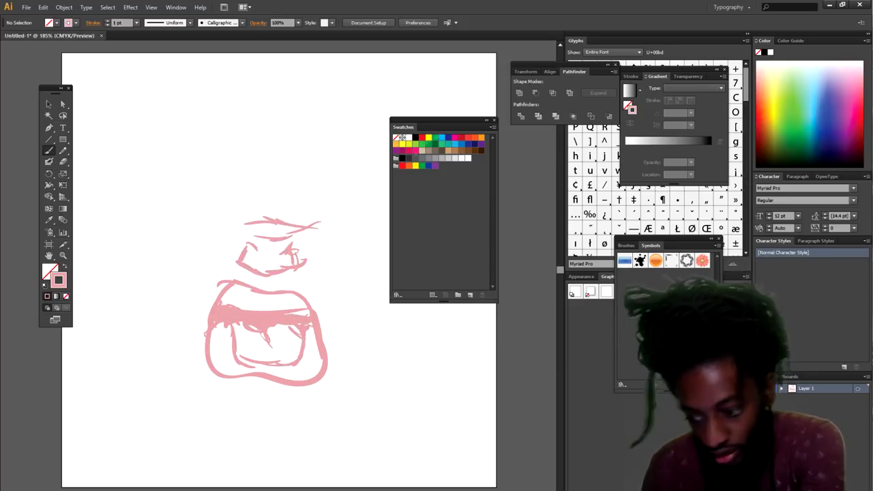
Step: Move the Swatches panel off the artboard and sketch the angry brows, eye sockets, eyes and forehead crease above the nose
{"action": "left_click_drag", "start_coordinate": [440, 120], "coordinate": [515, 140]}
{"action": "left_click_drag", "start_coordinate": [284, 214], "coordinate": [300, 223]}
{"action": "left_click_drag", "start_coordinate": [298, 180], "coordinate": [282, 218]}
{"action": "mouse_move", "coordinate": [293, 227]}
{"action": "left_mouse_down"}
{"action": "mouse_move", "coordinate": [301, 180]}
{"action": "mouse_move", "coordinate": [327, 215]}
{"action": "mouse_move", "coordinate": [355, 199]}
{"action": "left_mouse_up"}
{"action": "mouse_move", "coordinate": [375, 208]}
{"action": "left_mouse_down"}
{"action": "mouse_move", "coordinate": [384, 179]}
{"action": "mouse_move", "coordinate": [365, 168]}
{"action": "left_mouse_up"}
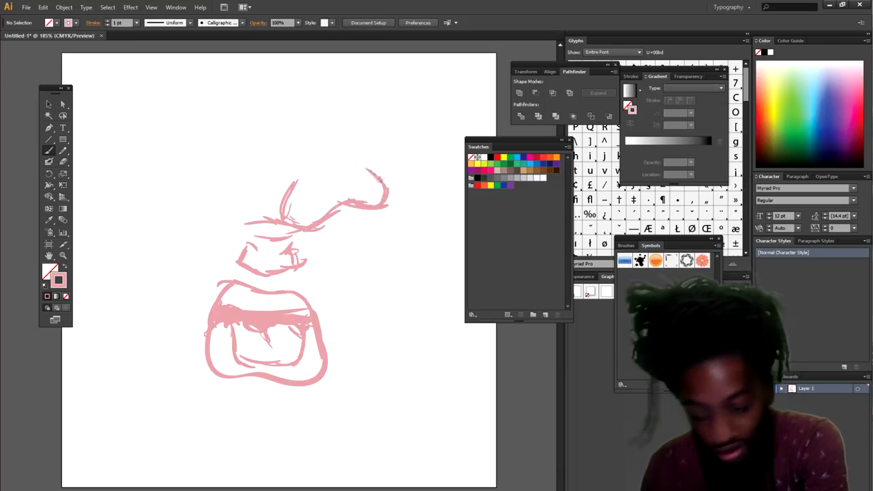
{"action": "mouse_move", "coordinate": [280, 181]}
{"action": "left_mouse_down"}
{"action": "mouse_move", "coordinate": [248, 225]}
{"action": "mouse_move", "coordinate": [164, 205]}
{"action": "mouse_move", "coordinate": [235, 176]}
{"action": "mouse_move", "coordinate": [331, 168]}
{"action": "mouse_move", "coordinate": [282, 178]}
{"action": "left_mouse_up"}
{"action": "left_click_drag", "start_coordinate": [213, 163], "coordinate": [280, 173]}
{"action": "left_click_drag", "start_coordinate": [344, 141], "coordinate": [243, 151]}
{"action": "mouse_move", "coordinate": [349, 203]}
{"action": "left_mouse_down"}
{"action": "mouse_move", "coordinate": [357, 226]}
{"action": "mouse_move", "coordinate": [318, 229]}
{"action": "left_mouse_up"}
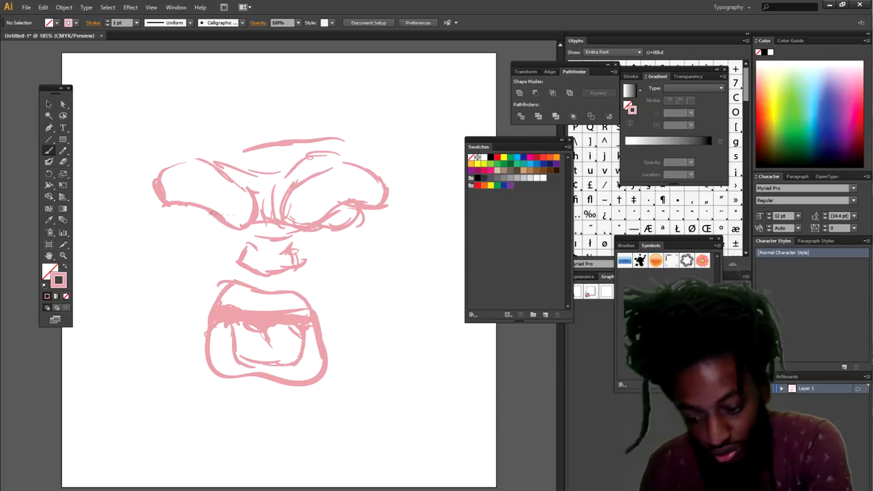
{"action": "left_click_drag", "start_coordinate": [223, 223], "coordinate": [162, 199]}
Step: Sketch the cheeks, jawline, chin and the creases running from the nose around the open mouth
{"action": "mouse_move", "coordinate": [407, 212]}
{"action": "left_mouse_down"}
{"action": "mouse_move", "coordinate": [176, 262]}
{"action": "mouse_move", "coordinate": [145, 213]}
{"action": "mouse_move", "coordinate": [310, 255]}
{"action": "mouse_move", "coordinate": [332, 303]}
{"action": "left_mouse_up"}
{"action": "left_click_drag", "start_coordinate": [328, 264], "coordinate": [353, 296]}
{"action": "left_click_drag", "start_coordinate": [349, 319], "coordinate": [347, 356]}
{"action": "mouse_move", "coordinate": [347, 386]}
{"action": "left_mouse_down"}
{"action": "mouse_move", "coordinate": [409, 295]}
{"action": "mouse_move", "coordinate": [394, 232]}
{"action": "left_mouse_up"}
{"action": "mouse_move", "coordinate": [346, 361]}
{"action": "left_mouse_down"}
{"action": "mouse_move", "coordinate": [228, 397]}
{"action": "mouse_move", "coordinate": [195, 360]}
{"action": "left_mouse_up"}
{"action": "mouse_move", "coordinate": [361, 377]}
{"action": "left_mouse_down"}
{"action": "mouse_move", "coordinate": [331, 404]}
{"action": "mouse_move", "coordinate": [197, 412]}
{"action": "left_mouse_up"}
{"action": "left_click_drag", "start_coordinate": [199, 387], "coordinate": [160, 345]}
{"action": "left_click_drag", "start_coordinate": [195, 370], "coordinate": [131, 314]}
{"action": "left_click_drag", "start_coordinate": [144, 329], "coordinate": [151, 241]}
{"action": "left_click_drag", "start_coordinate": [247, 250], "coordinate": [198, 320]}
{"action": "left_click_drag", "start_coordinate": [246, 230], "coordinate": [235, 246]}
Step: Sketch the temple line and both ears on the sides of the face
{"action": "left_click_drag", "start_coordinate": [343, 163], "coordinate": [372, 180]}
{"action": "left_click_drag", "start_coordinate": [370, 155], "coordinate": [376, 133]}
{"action": "left_click_drag", "start_coordinate": [383, 210], "coordinate": [397, 235]}
{"action": "left_click_drag", "start_coordinate": [397, 240], "coordinate": [413, 217]}
{"action": "mouse_move", "coordinate": [405, 238]}
{"action": "left_mouse_down"}
{"action": "mouse_move", "coordinate": [431, 196]}
{"action": "mouse_move", "coordinate": [433, 175]}
{"action": "mouse_move", "coordinate": [407, 161]}
{"action": "mouse_move", "coordinate": [399, 194]}
{"action": "left_mouse_up"}
{"action": "mouse_move", "coordinate": [149, 196]}
{"action": "left_mouse_down"}
{"action": "mouse_move", "coordinate": [137, 171]}
{"action": "mouse_move", "coordinate": [102, 192]}
{"action": "mouse_move", "coordinate": [105, 215]}
{"action": "mouse_move", "coordinate": [130, 242]}
{"action": "left_mouse_up"}
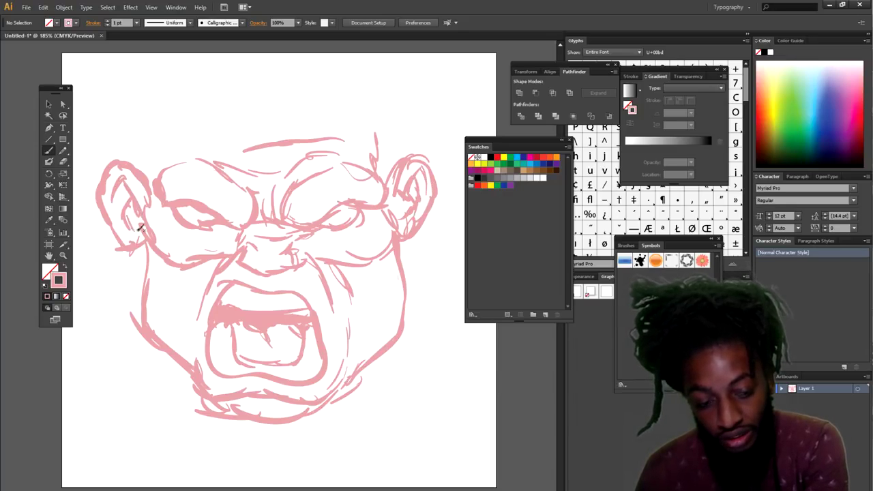
Step: Sketch the hairline with a tuft falling over the forehead and spiky hair strokes rising above both ears
{"action": "mouse_move", "coordinate": [387, 174]}
{"action": "left_mouse_down"}
{"action": "mouse_move", "coordinate": [372, 112]}
{"action": "mouse_move", "coordinate": [333, 103]}
{"action": "left_mouse_up"}
{"action": "mouse_move", "coordinate": [322, 104]}
{"action": "left_mouse_down"}
{"action": "mouse_move", "coordinate": [283, 110]}
{"action": "mouse_move", "coordinate": [191, 100]}
{"action": "mouse_move", "coordinate": [166, 130]}
{"action": "mouse_move", "coordinate": [150, 176]}
{"action": "mouse_move", "coordinate": [162, 139]}
{"action": "mouse_move", "coordinate": [188, 114]}
{"action": "left_mouse_up"}
{"action": "left_click_drag", "start_coordinate": [255, 118], "coordinate": [236, 158]}
{"action": "mouse_move", "coordinate": [285, 109]}
{"action": "left_mouse_down"}
{"action": "mouse_move", "coordinate": [200, 162]}
{"action": "mouse_move", "coordinate": [230, 121]}
{"action": "mouse_move", "coordinate": [226, 101]}
{"action": "mouse_move", "coordinate": [163, 133]}
{"action": "mouse_move", "coordinate": [177, 107]}
{"action": "mouse_move", "coordinate": [149, 162]}
{"action": "left_mouse_up"}
{"action": "mouse_move", "coordinate": [386, 156]}
{"action": "left_mouse_down"}
{"action": "mouse_move", "coordinate": [419, 143]}
{"action": "mouse_move", "coordinate": [387, 58]}
{"action": "left_mouse_up"}
{"action": "mouse_move", "coordinate": [148, 162]}
{"action": "left_mouse_down"}
{"action": "mouse_move", "coordinate": [117, 106]}
{"action": "mouse_move", "coordinate": [129, 68]}
{"action": "left_mouse_up"}
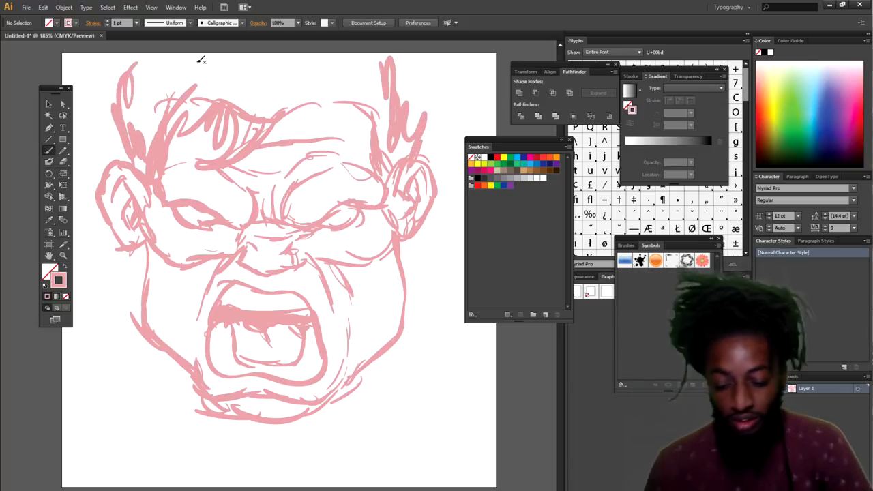
Step: Scale the whole face sketch down to about 315 by 340 pt and move it towards the middle of the artboard
{"action": "left_click", "coordinate": [47, 106]}
{"action": "mouse_move", "coordinate": [87, 457]}
{"action": "left_mouse_down"}
{"action": "mouse_move", "coordinate": [311, 256]}
{"action": "mouse_move", "coordinate": [446, 56]}
{"action": "left_mouse_up"}
{"action": "scroll", "coordinate": [457, 82], "scroll_direction": "up", "scroll_amount": 2}
{"action": "scroll", "coordinate": [457, 103], "scroll_direction": "down", "scroll_amount": 1}
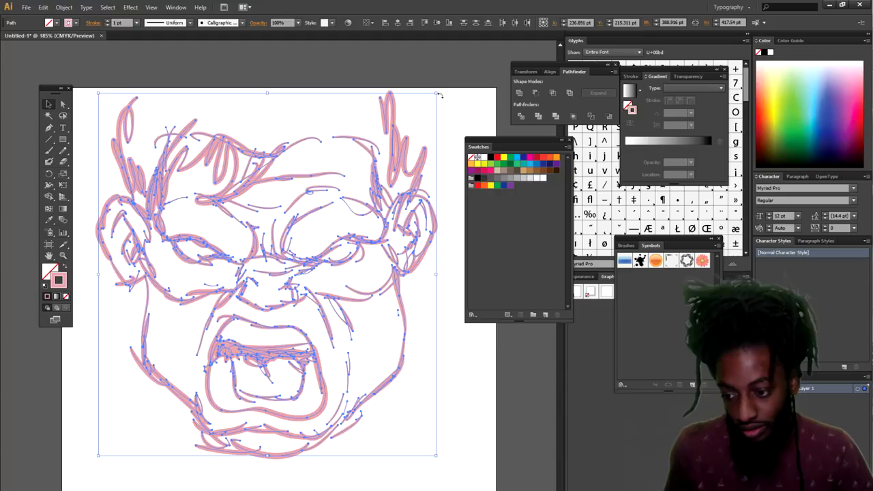
{"action": "left_click_drag", "start_coordinate": [435, 94], "coordinate": [372, 163]}
{"action": "mouse_move", "coordinate": [247, 335]}
{"action": "left_mouse_down"}
{"action": "mouse_move", "coordinate": [307, 335]}
{"action": "mouse_move", "coordinate": [299, 337]}
{"action": "left_mouse_up"}
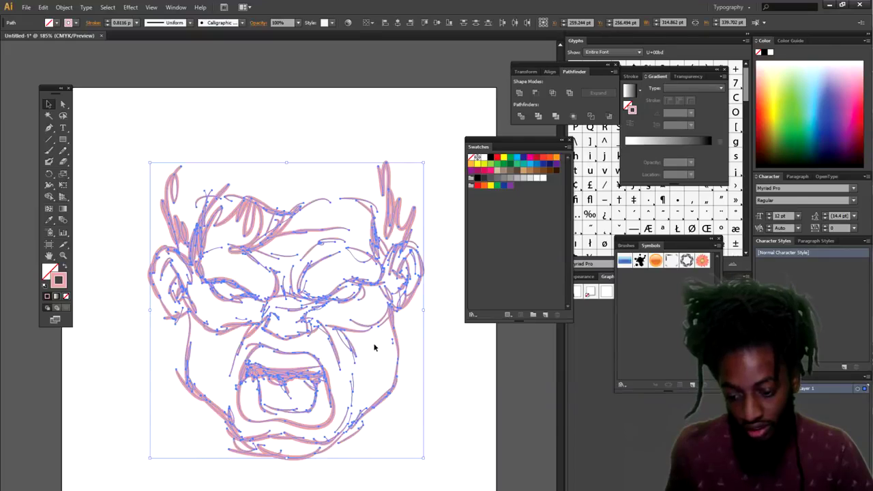
{"action": "scroll", "coordinate": [340, 336], "scroll_direction": "down", "scroll_amount": 1}
{"action": "left_click", "coordinate": [302, 329]}
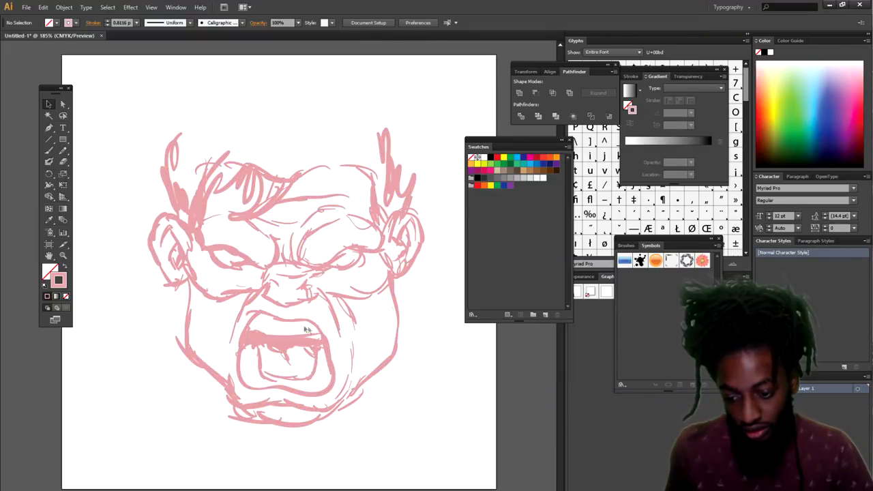
Step: Select the entire sketch again and shift it slightly to the left to centre it on the artboard
{"action": "mouse_move", "coordinate": [131, 445]}
{"action": "left_mouse_down"}
{"action": "mouse_move", "coordinate": [399, 64]}
{"action": "mouse_move", "coordinate": [428, 77]}
{"action": "left_mouse_up"}
{"action": "left_click_drag", "start_coordinate": [397, 179], "coordinate": [387, 185]}
{"action": "left_click", "coordinate": [430, 254]}
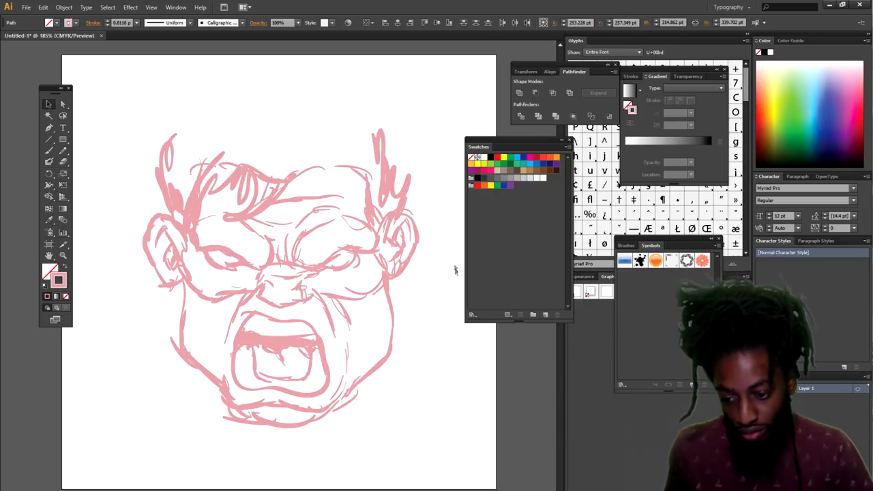
Step: Try moving the spiky hair stroke above the right ear upwards and inwards, and undo the move
{"action": "left_click_drag", "start_coordinate": [386, 140], "coordinate": [368, 109]}
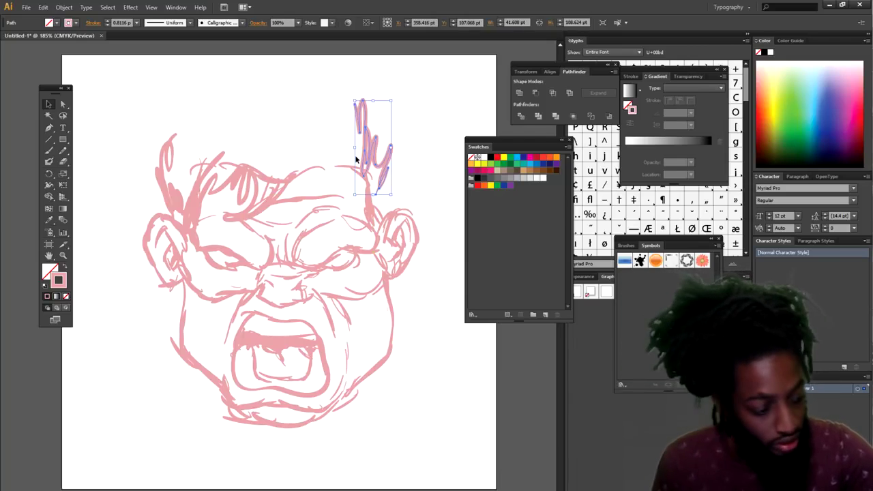
{"action": "key", "text": "ctrl+z"}
Step: Paint two short test strokes beside the artboard and draw the top outline of the head, joining the hair on both sides
{"action": "left_click", "coordinate": [49, 151]}
{"action": "left_click_drag", "start_coordinate": [22, 126], "coordinate": [23, 168]}
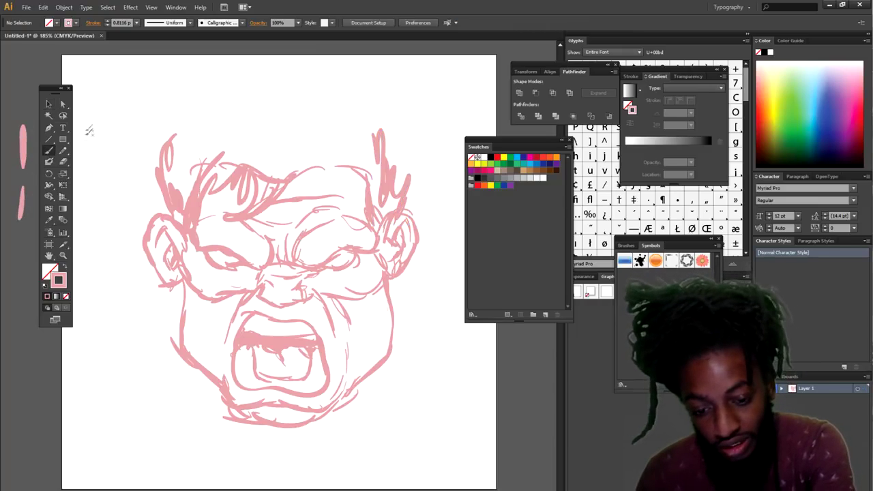
{"action": "mouse_move", "coordinate": [374, 116]}
{"action": "left_mouse_down"}
{"action": "mouse_move", "coordinate": [343, 99]}
{"action": "mouse_move", "coordinate": [378, 125]}
{"action": "mouse_move", "coordinate": [323, 95]}
{"action": "mouse_move", "coordinate": [340, 103]}
{"action": "mouse_move", "coordinate": [199, 98]}
{"action": "mouse_move", "coordinate": [205, 103]}
{"action": "mouse_move", "coordinate": [181, 109]}
{"action": "mouse_move", "coordinate": [163, 139]}
{"action": "left_mouse_up"}
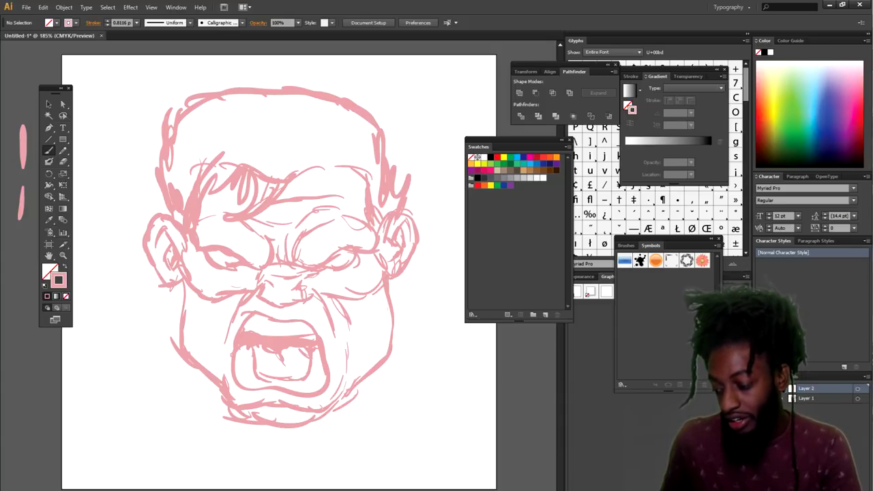
Step: Switch the brush stroke to black and paint a test stroke beside the artboard
{"action": "left_click", "coordinate": [47, 296]}
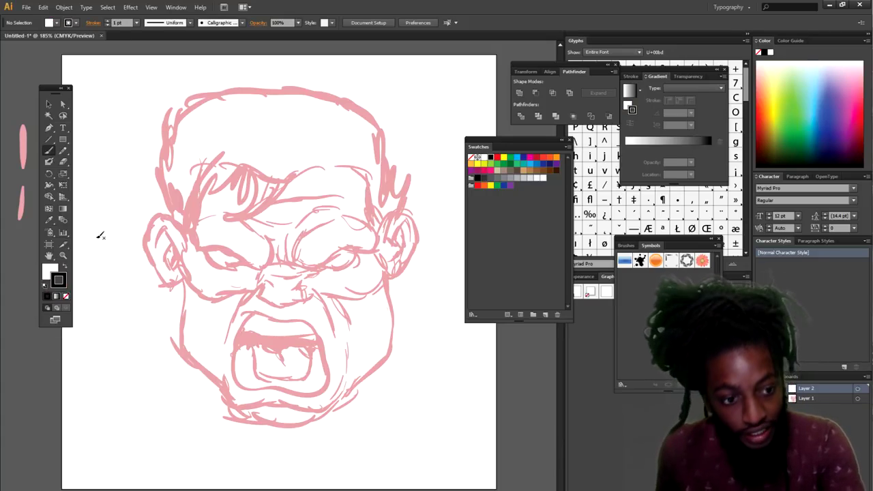
{"action": "key", "text": "ctrl+minus"}
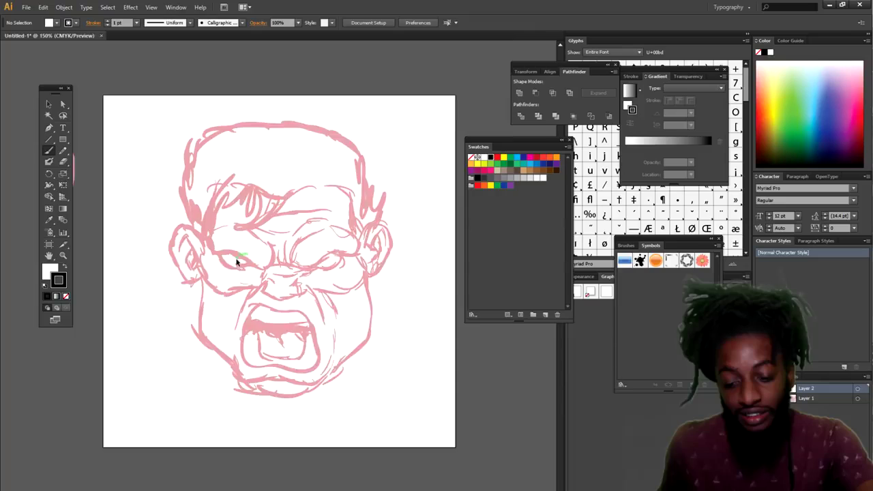
{"action": "key", "text": "ctrl+equal"}
{"action": "key", "text": "ctrl+equal"}
{"action": "scroll", "coordinate": [249, 267], "scroll_direction": "right", "scroll_amount": 2}
{"action": "scroll", "coordinate": [253, 263], "scroll_direction": "up", "scroll_amount": 3}
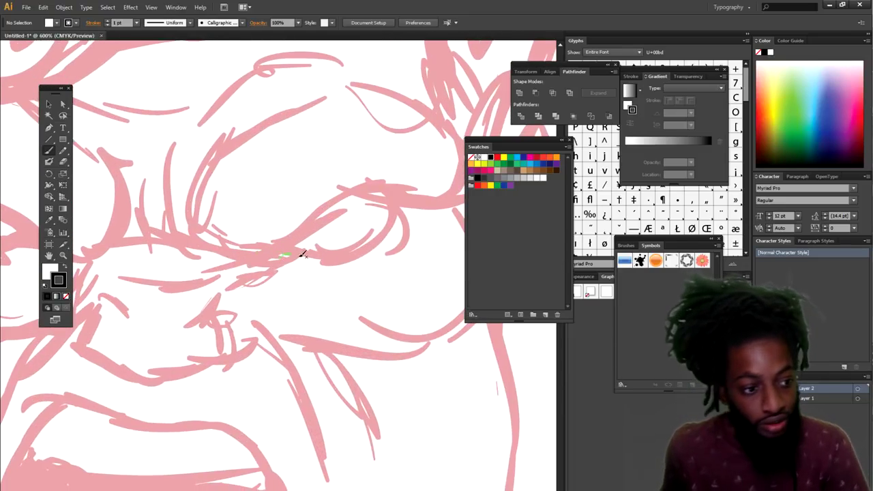
{"action": "scroll", "coordinate": [304, 253], "scroll_direction": "up", "scroll_amount": 1}
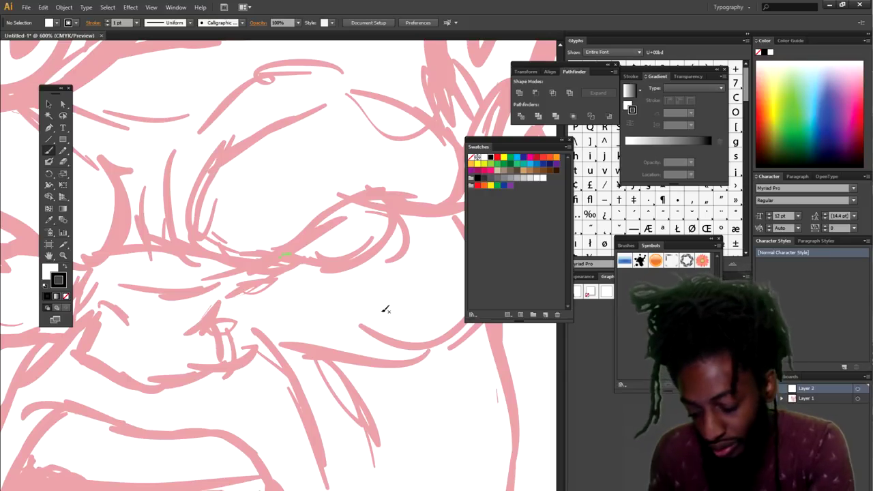
{"action": "scroll", "coordinate": [285, 255], "scroll_direction": "right", "scroll_amount": 1}
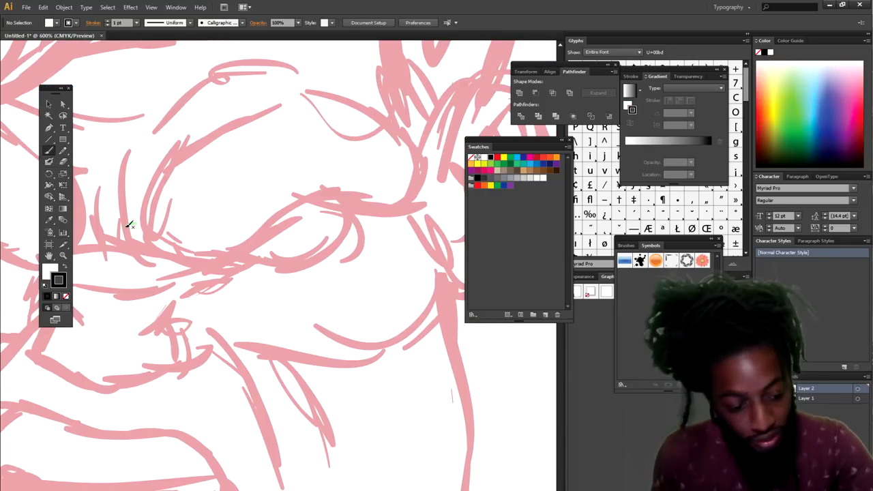
{"action": "scroll", "coordinate": [129, 226], "scroll_direction": "down", "scroll_amount": 3}
{"action": "left_click", "coordinate": [49, 151]}
{"action": "mouse_move", "coordinate": [494, 68]}
{"action": "left_mouse_down"}
{"action": "mouse_move", "coordinate": [482, 114]}
{"action": "mouse_move", "coordinate": [464, 115]}
{"action": "mouse_move", "coordinate": [496, 115]}
{"action": "left_mouse_up"}
Step: Set the stroke weight to 0.5 pt and paint two more black test strokes beside the artboard
{"action": "left_click", "coordinate": [136, 22]}
{"action": "left_click", "coordinate": [149, 44]}
{"action": "left_click_drag", "start_coordinate": [487, 72], "coordinate": [481, 135]}
{"action": "mouse_move", "coordinate": [479, 63]}
{"action": "left_mouse_down"}
{"action": "mouse_move", "coordinate": [471, 135]}
{"action": "mouse_move", "coordinate": [457, 143]}
{"action": "left_mouse_up"}
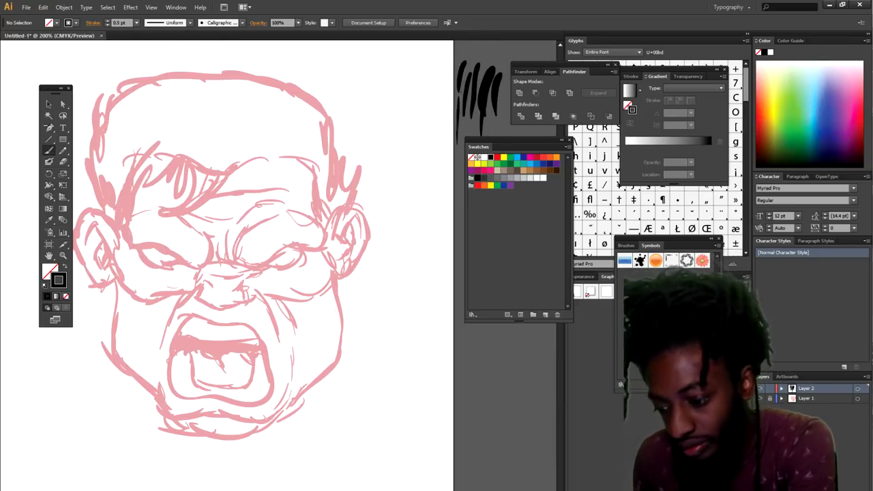
Step: Ink the heavy brow ridge and upper eyelid of the eye on the right side of the face, including the short brow creases
{"action": "key", "text": "ctrl+plus"}
{"action": "key", "text": "ctrl+plus"}
{"action": "key", "text": "ctrl+plus"}
{"action": "mouse_move", "coordinate": [179, 184]}
{"action": "left_mouse_down"}
{"action": "mouse_move", "coordinate": [170, 201]}
{"action": "mouse_move", "coordinate": [181, 265]}
{"action": "mouse_move", "coordinate": [331, 185]}
{"action": "mouse_move", "coordinate": [341, 191]}
{"action": "mouse_move", "coordinate": [419, 156]}
{"action": "mouse_move", "coordinate": [357, 79]}
{"action": "left_mouse_up"}
{"action": "mouse_move", "coordinate": [282, 112]}
{"action": "left_mouse_down"}
{"action": "mouse_move", "coordinate": [226, 152]}
{"action": "mouse_move", "coordinate": [202, 194]}
{"action": "left_mouse_up"}
{"action": "left_click_drag", "start_coordinate": [210, 194], "coordinate": [188, 208]}
{"action": "mouse_move", "coordinate": [228, 249]}
{"action": "left_mouse_down"}
{"action": "mouse_move", "coordinate": [302, 217]}
{"action": "mouse_move", "coordinate": [321, 220]}
{"action": "left_mouse_up"}
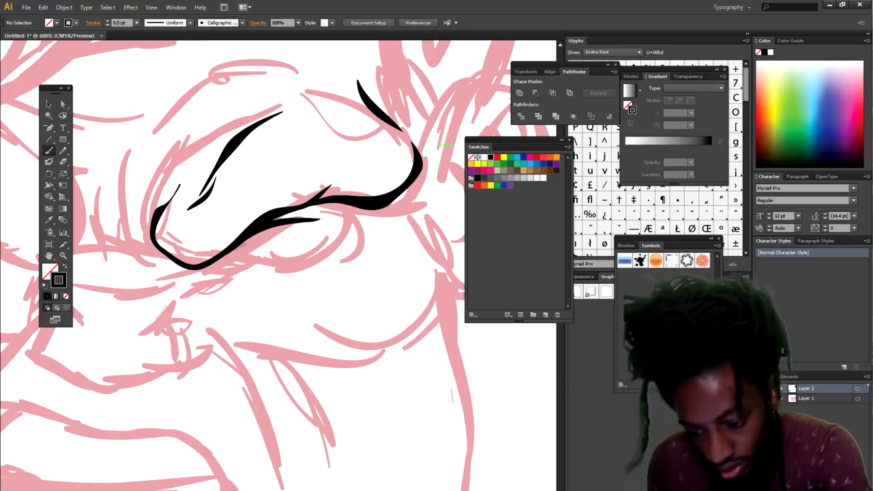
Step: Undo the last eyelid stroke and ink the almond-shaped outline of the same eye
{"action": "key", "text": "ctrl+z"}
{"action": "mouse_move", "coordinate": [215, 257]}
{"action": "left_mouse_down"}
{"action": "mouse_move", "coordinate": [257, 261]}
{"action": "mouse_move", "coordinate": [359, 224]}
{"action": "mouse_move", "coordinate": [282, 216]}
{"action": "mouse_move", "coordinate": [260, 223]}
{"action": "left_mouse_up"}
{"action": "key", "text": "ctrl+z"}
{"action": "left_click_drag", "start_coordinate": [353, 226], "coordinate": [285, 211]}
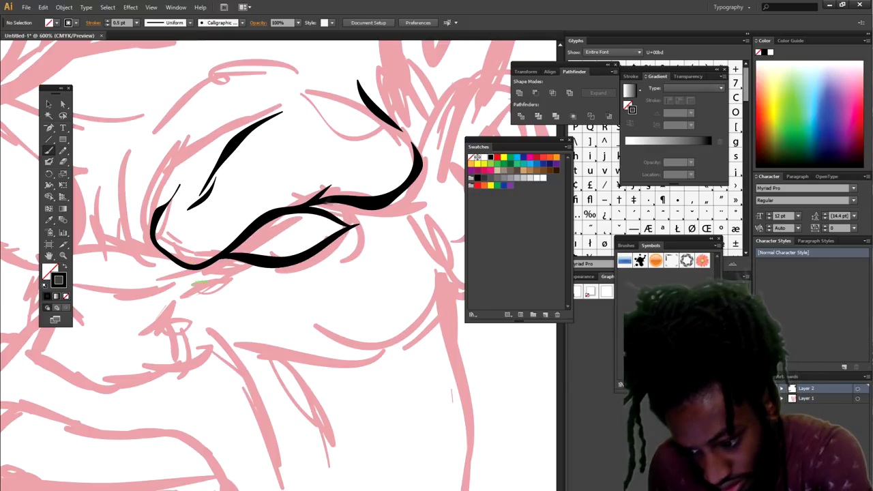
Step: Ink the curved bag under the eye and the short frown creases at its inner corner
{"action": "key", "text": "ctrl+minus"}
{"action": "key", "text": "ctrl+minus"}
{"action": "key", "text": "ctrl+minus"}
{"action": "key", "text": "ctrl+minus"}
{"action": "key", "text": "ctrl+equal"}
{"action": "key", "text": "ctrl+equal"}
{"action": "key", "text": "ctrl+equal"}
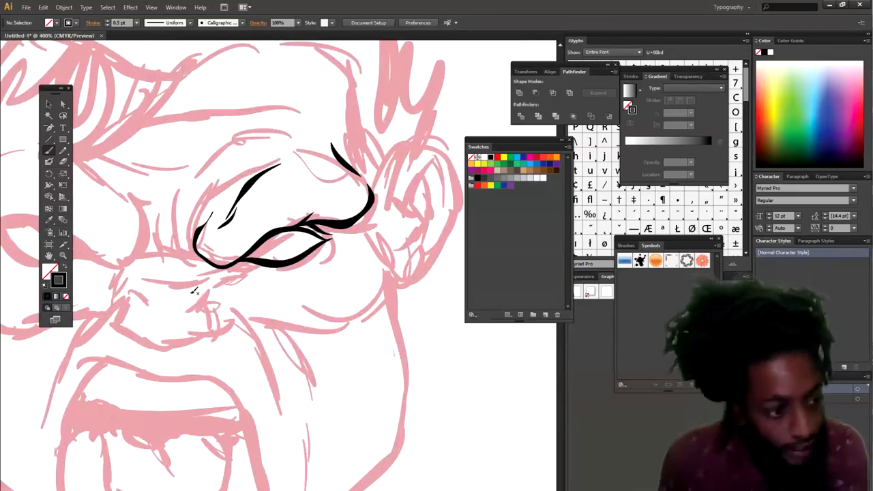
{"action": "left_click_drag", "start_coordinate": [298, 265], "coordinate": [226, 267]}
{"action": "mouse_move", "coordinate": [226, 268]}
{"action": "left_mouse_down"}
{"action": "mouse_move", "coordinate": [281, 283]}
{"action": "mouse_move", "coordinate": [322, 266]}
{"action": "mouse_move", "coordinate": [327, 245]}
{"action": "mouse_move", "coordinate": [186, 232]}
{"action": "mouse_move", "coordinate": [196, 192]}
{"action": "mouse_move", "coordinate": [199, 272]}
{"action": "mouse_move", "coordinate": [188, 276]}
{"action": "mouse_move", "coordinate": [174, 253]}
{"action": "mouse_move", "coordinate": [181, 231]}
{"action": "left_mouse_up"}
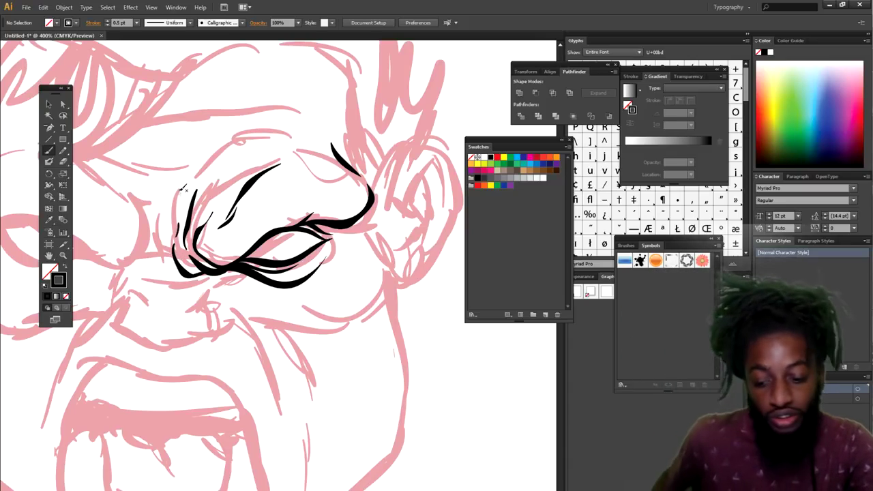
Step: Select all the inked strokes of the finished eye and display their bounding box
{"action": "key", "text": "ctrl+minus"}
{"action": "key", "text": "ctrl+minus"}
{"action": "scroll", "coordinate": [145, 165], "scroll_direction": "left", "scroll_amount": 2}
{"action": "key", "text": "ctrl+plus"}
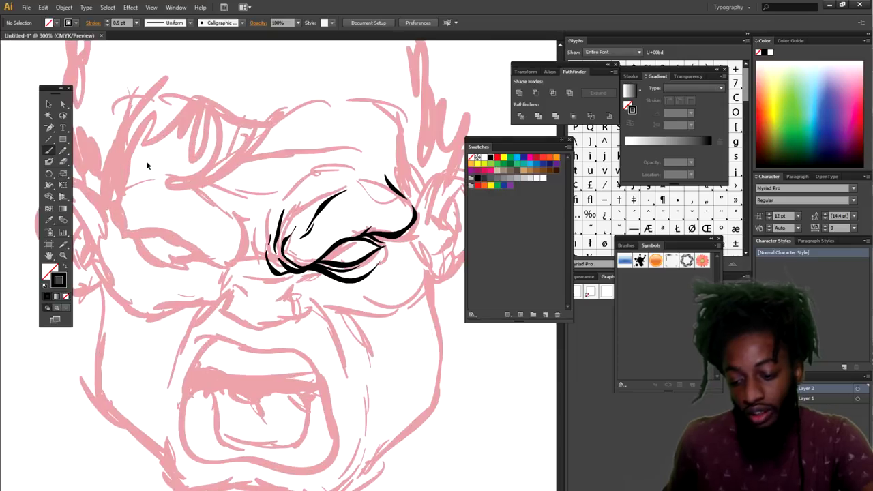
{"action": "scroll", "coordinate": [147, 165], "scroll_direction": "down", "scroll_amount": 3}
{"action": "scroll", "coordinate": [147, 165], "scroll_direction": "up", "scroll_amount": 3}
{"action": "scroll", "coordinate": [157, 156], "scroll_direction": "up", "scroll_amount": 1}
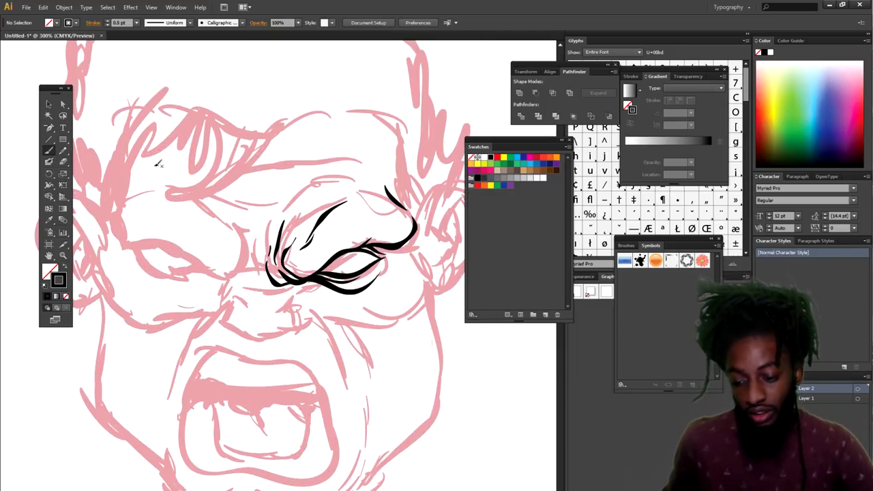
{"action": "left_click", "coordinate": [48, 104]}
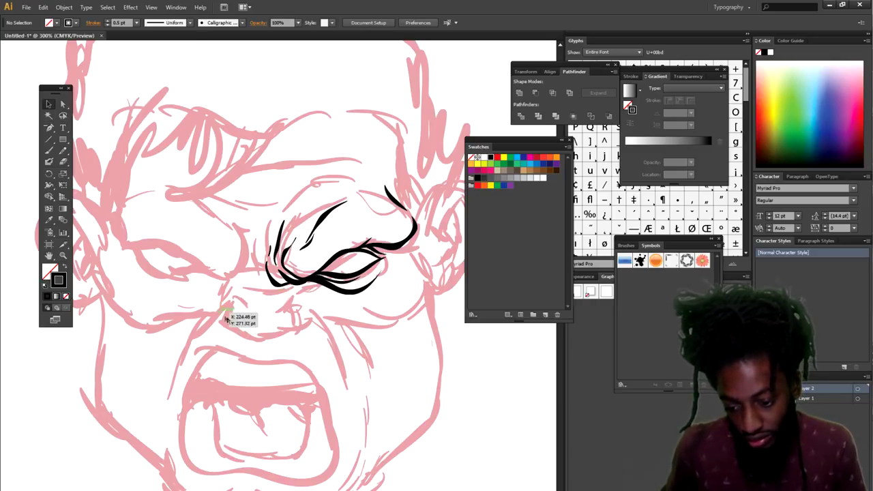
{"action": "mouse_move", "coordinate": [239, 329]}
{"action": "left_mouse_down"}
{"action": "mouse_move", "coordinate": [451, 198]}
{"action": "mouse_move", "coordinate": [449, 163]}
{"action": "left_mouse_up"}
{"action": "key", "text": "ctrl+shift+b"}
{"action": "key", "text": "ctrl+shift+b"}
{"action": "key", "text": "ctrl+shift+b"}
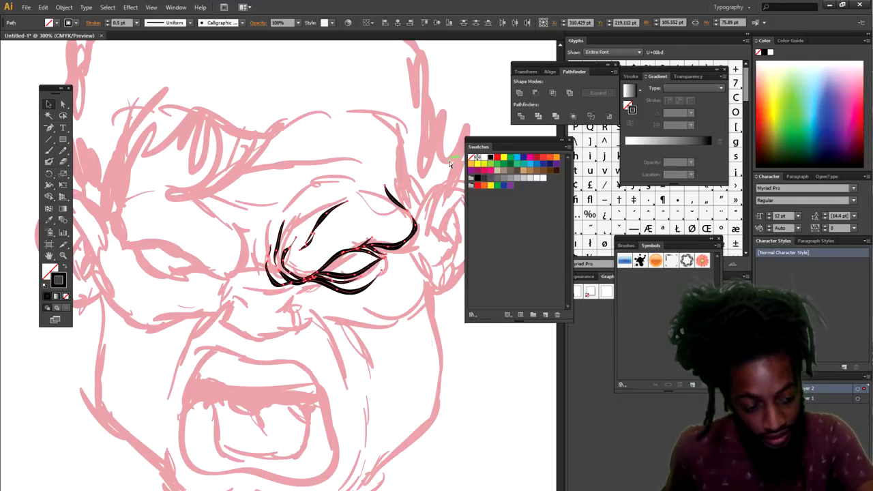
{"action": "key", "text": "ctrl+shift+b"}
{"action": "key", "text": "ctrl+shift+b"}
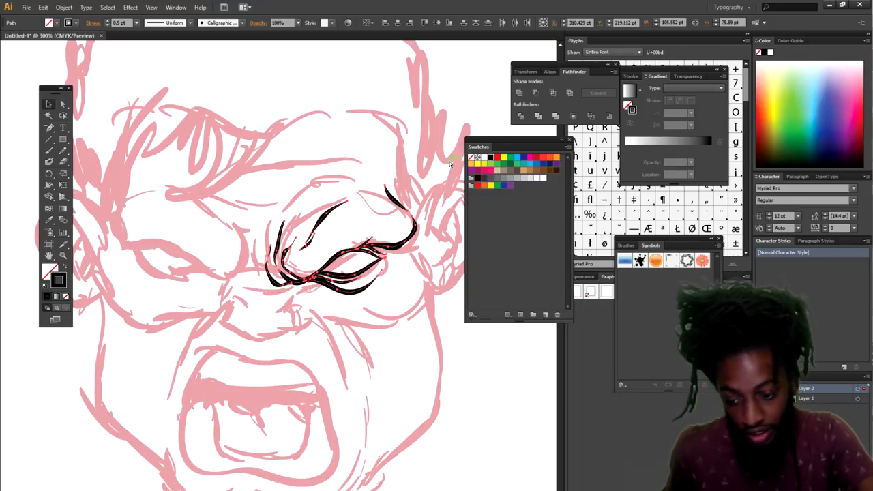
{"action": "key", "text": "ctrl+shift+b"}
{"action": "key", "text": "ctrl+shift+b"}
Step: Paste a copy of the inked eye, reflect it about the vertical axis and place it over the opposite eye of the sketch
{"action": "key", "text": "ctrl+v"}
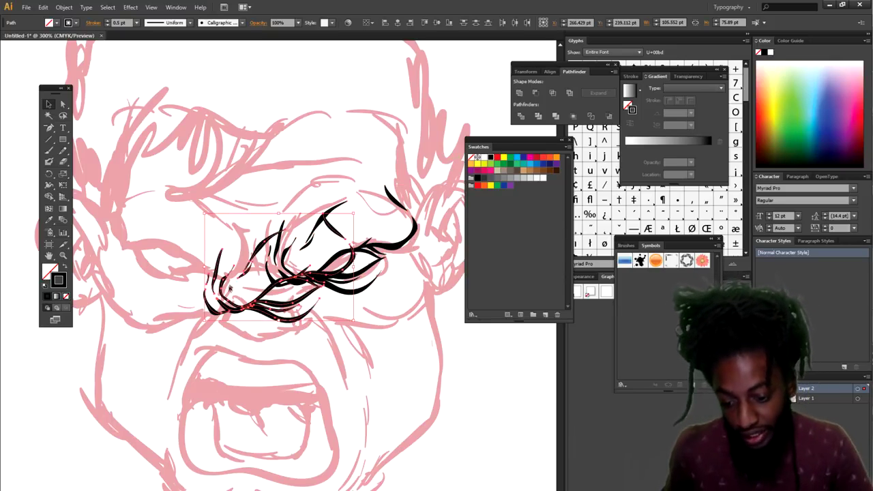
{"action": "mouse_move", "coordinate": [246, 310]}
{"action": "left_mouse_down"}
{"action": "mouse_move", "coordinate": [192, 267]}
{"action": "mouse_move", "coordinate": [152, 211]}
{"action": "left_mouse_up"}
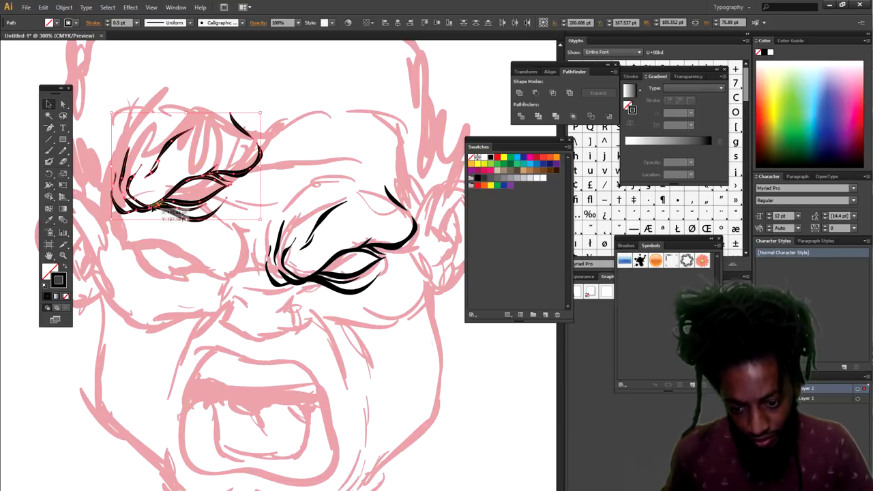
{"action": "right_click", "coordinate": [153, 210]}
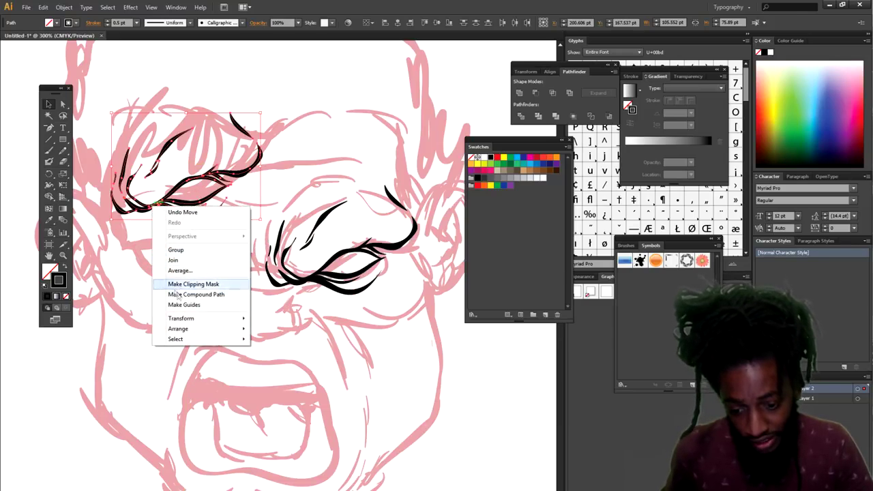
{"action": "mouse_move", "coordinate": [203, 320]}
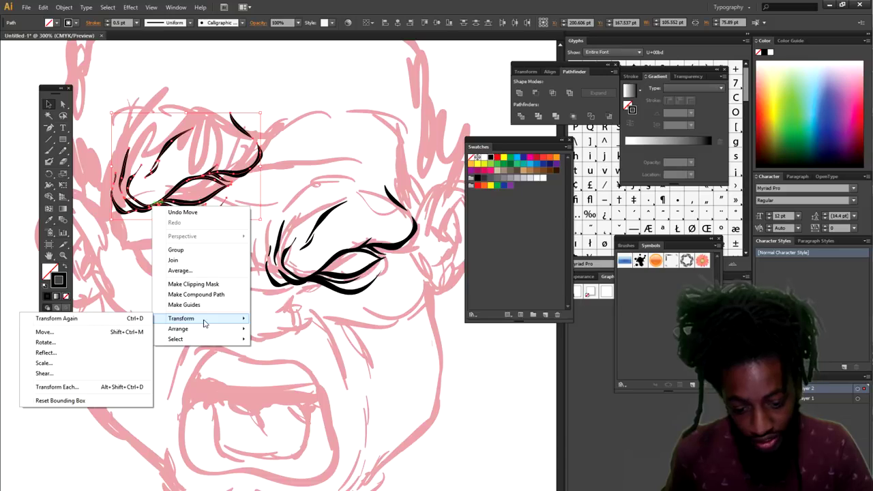
{"action": "left_click", "coordinate": [76, 353]}
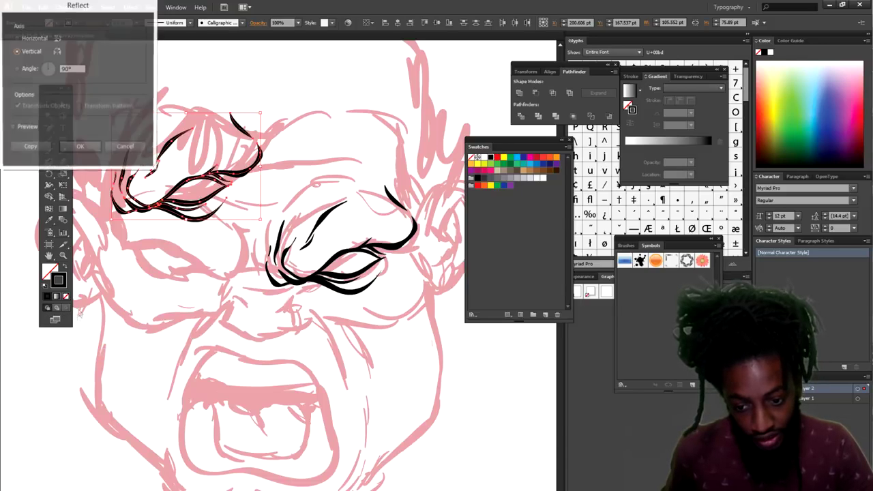
{"action": "left_click", "coordinate": [80, 149]}
{"action": "left_click_drag", "start_coordinate": [215, 206], "coordinate": [208, 280]}
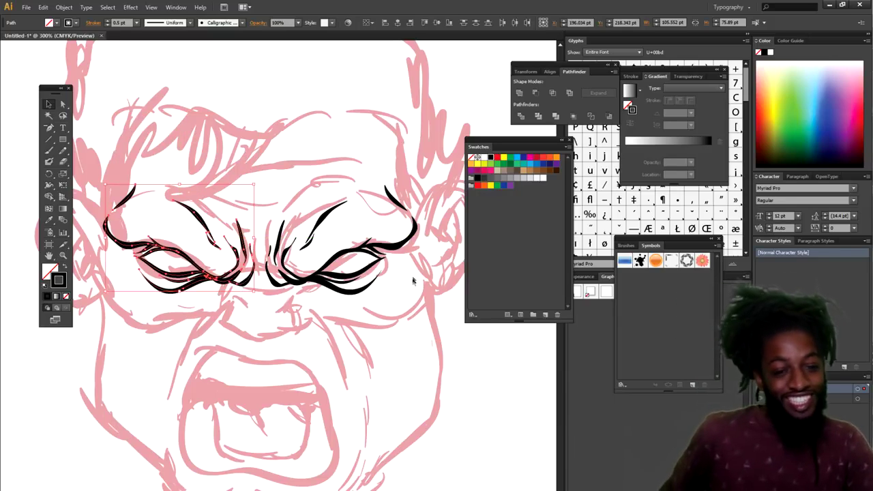
{"action": "left_click", "coordinate": [384, 359]}
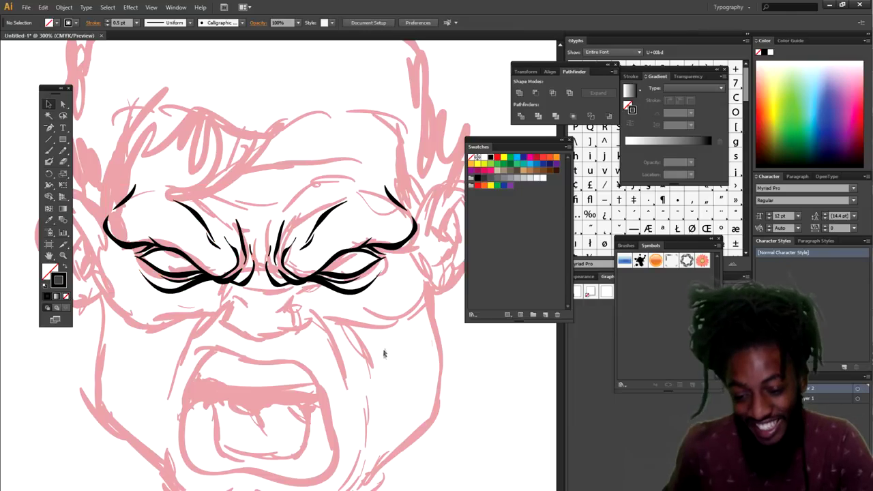
Step: Hide the pink sketch layer to examine the inked eyes on their own, and show the sketch again
{"action": "key", "text": "ctrl+minus"}
{"action": "key", "text": "ctrl+minus"}
{"action": "key", "text": "ctrl+plus"}
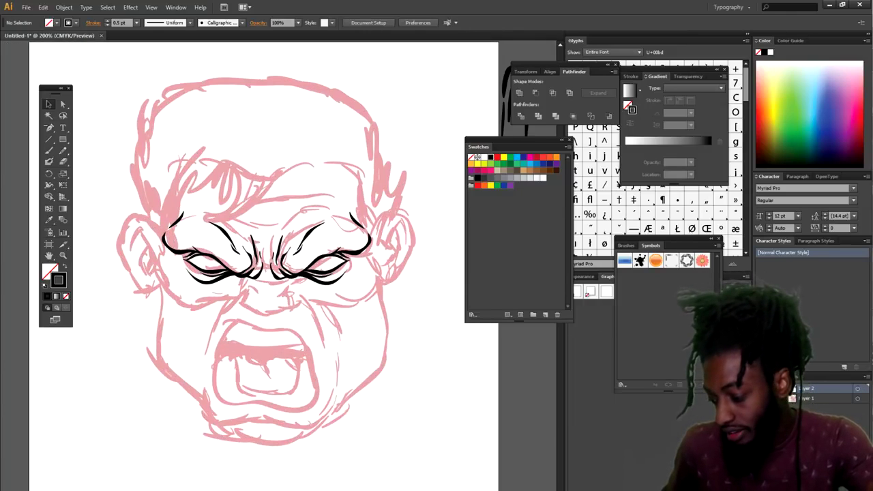
{"action": "key", "text": "ctrl+minus"}
{"action": "key", "text": "ctrl+plus"}
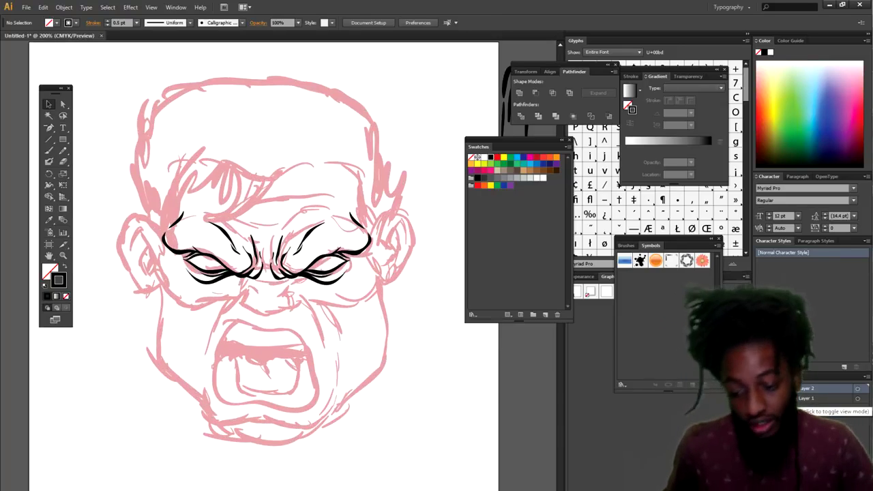
{"action": "left_click", "coordinate": [857, 398]}
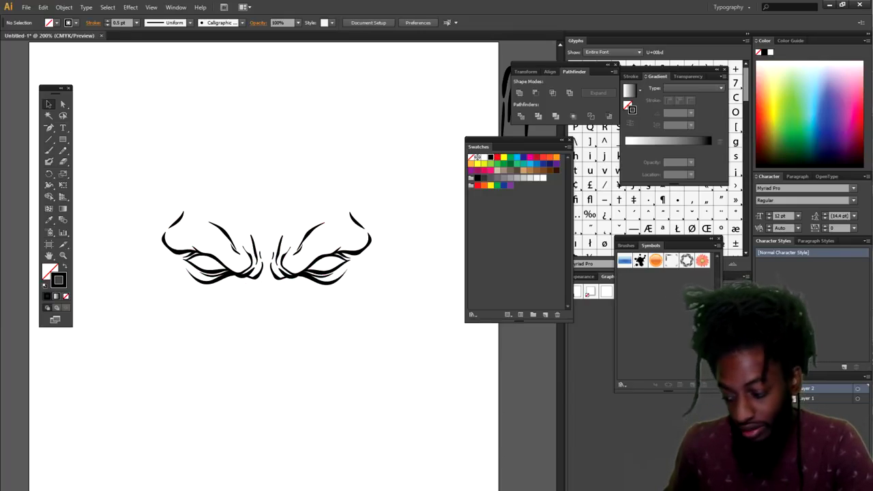
{"action": "left_click", "coordinate": [858, 398]}
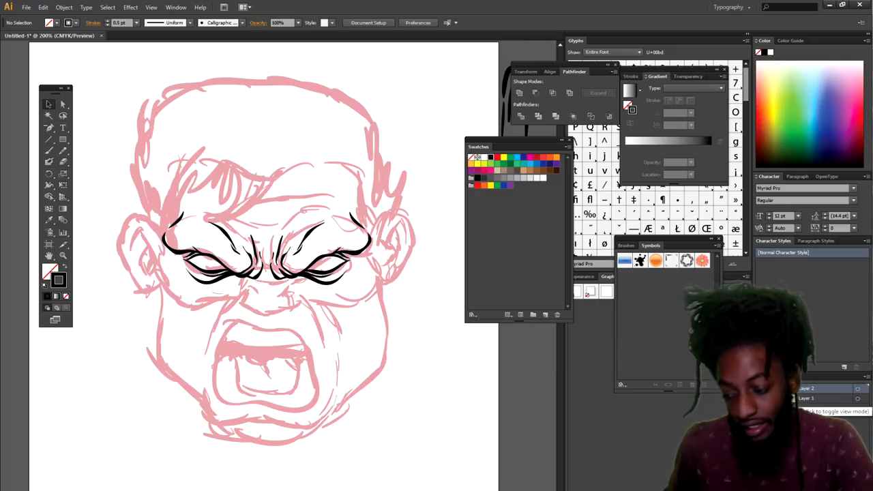
{"action": "left_click", "coordinate": [857, 398]}
{"action": "left_click", "coordinate": [760, 398]}
{"action": "left_click", "coordinate": [759, 398]}
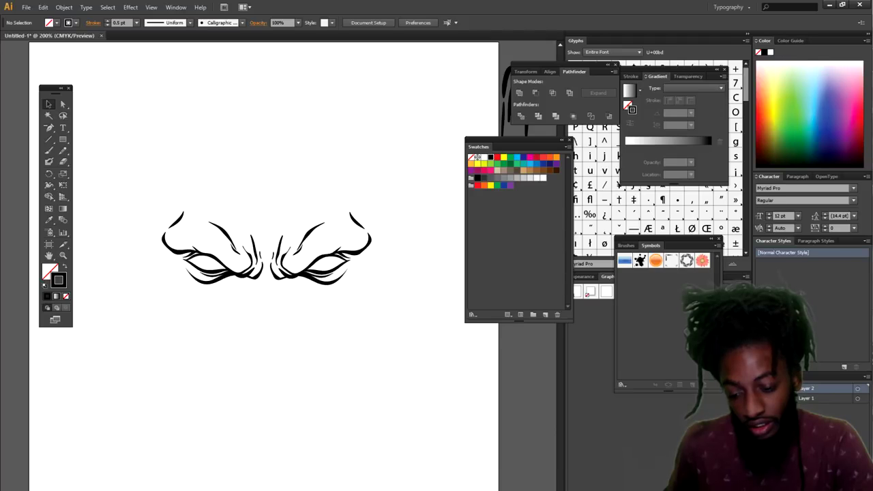
{"action": "left_click", "coordinate": [858, 398]}
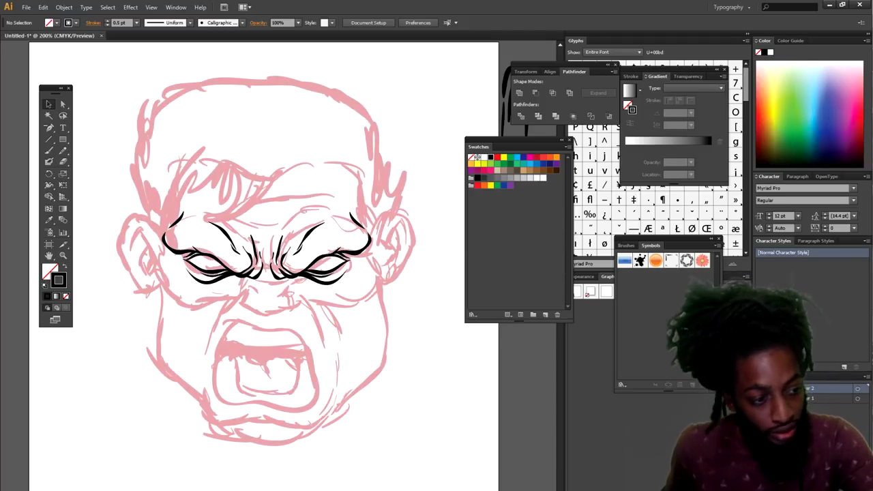
Step: Ink the vertical frown wrinkles between the two eyes with the Paintbrush, fanning out towards the forehead
{"action": "key", "text": "ctrl+plus"}
{"action": "key", "text": "ctrl+plus"}
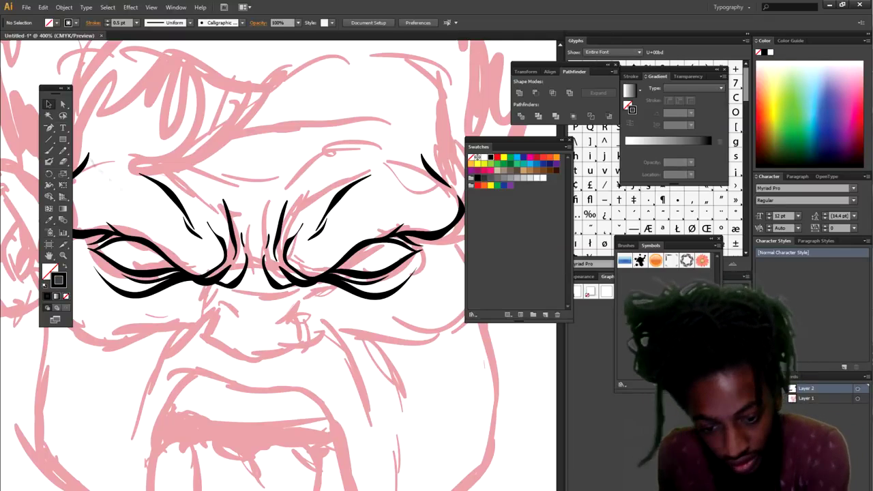
{"action": "key", "text": "b"}
{"action": "left_click_drag", "start_coordinate": [253, 239], "coordinate": [262, 287]}
{"action": "left_click_drag", "start_coordinate": [258, 242], "coordinate": [258, 183]}
{"action": "left_click_drag", "start_coordinate": [283, 232], "coordinate": [295, 183]}
{"action": "left_click_drag", "start_coordinate": [237, 220], "coordinate": [211, 177]}
{"action": "left_click_drag", "start_coordinate": [217, 215], "coordinate": [190, 175]}
Step: Ink the curved creases across the bridge of the nose, linking the inner corners of both eyes
{"action": "mouse_move", "coordinate": [316, 282]}
{"action": "left_mouse_down"}
{"action": "mouse_move", "coordinate": [267, 298]}
{"action": "mouse_move", "coordinate": [243, 295]}
{"action": "left_mouse_up"}
{"action": "mouse_move", "coordinate": [222, 295]}
{"action": "left_mouse_down"}
{"action": "mouse_move", "coordinate": [258, 313]}
{"action": "mouse_move", "coordinate": [281, 304]}
{"action": "left_mouse_up"}
{"action": "left_click_drag", "start_coordinate": [277, 313], "coordinate": [327, 283]}
{"action": "left_click_drag", "start_coordinate": [234, 295], "coordinate": [198, 283]}
{"action": "left_click_drag", "start_coordinate": [226, 308], "coordinate": [184, 279]}
Step: Ink the nose outline with its nostrils and the long cheek fold running down from the right side of the nose
{"action": "key", "text": "ctrl+minus"}
{"action": "key", "text": "ctrl+minus"}
{"action": "key", "text": "ctrl+minus"}
{"action": "key", "text": "ctrl+minus"}
{"action": "key", "text": "ctrl+equal"}
{"action": "key", "text": "ctrl+equal"}
{"action": "key", "text": "ctrl+equal"}
{"action": "key", "text": "ctrl+equal"}
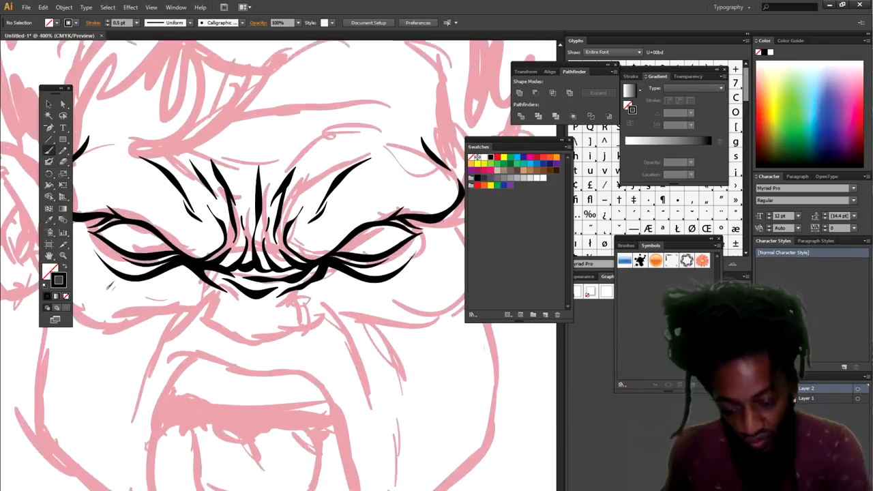
{"action": "scroll", "coordinate": [287, 307], "scroll_direction": "down", "scroll_amount": 2}
{"action": "mouse_move", "coordinate": [300, 304]}
{"action": "left_mouse_down"}
{"action": "mouse_move", "coordinate": [242, 320]}
{"action": "mouse_move", "coordinate": [204, 294]}
{"action": "left_mouse_up"}
{"action": "mouse_move", "coordinate": [302, 314]}
{"action": "left_mouse_down"}
{"action": "mouse_move", "coordinate": [304, 266]}
{"action": "mouse_move", "coordinate": [195, 290]}
{"action": "mouse_move", "coordinate": [190, 309]}
{"action": "left_mouse_up"}
{"action": "mouse_move", "coordinate": [281, 267]}
{"action": "left_mouse_down"}
{"action": "mouse_move", "coordinate": [306, 259]}
{"action": "mouse_move", "coordinate": [336, 277]}
{"action": "mouse_move", "coordinate": [328, 283]}
{"action": "mouse_move", "coordinate": [378, 372]}
{"action": "left_mouse_up"}
Step: Ink the outer outline of the wide-open mouth as one closed stroke over the pink sketch
{"action": "scroll", "coordinate": [379, 372], "scroll_direction": "down", "scroll_amount": 5}
{"action": "scroll", "coordinate": [184, 369], "scroll_direction": "up", "scroll_amount": 4}
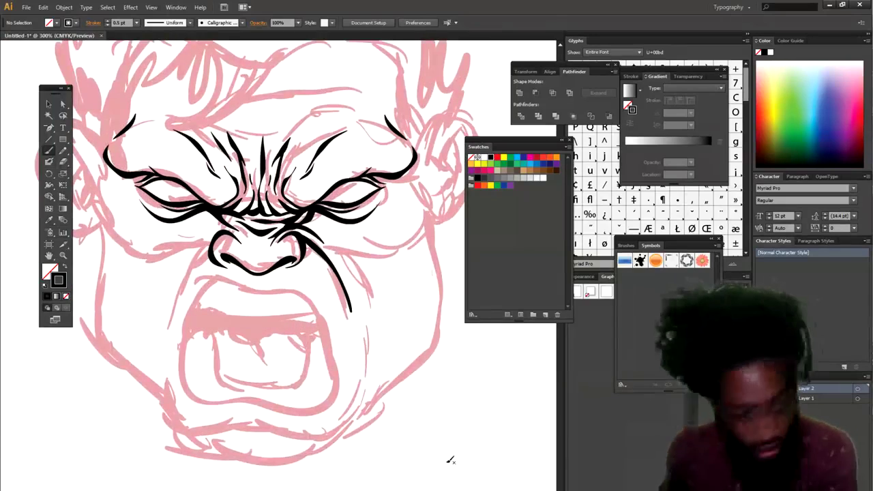
{"action": "mouse_move", "coordinate": [184, 369]}
{"action": "left_mouse_down"}
{"action": "mouse_move", "coordinate": [195, 305]}
{"action": "mouse_move", "coordinate": [245, 284]}
{"action": "mouse_move", "coordinate": [287, 294]}
{"action": "mouse_move", "coordinate": [340, 347]}
{"action": "mouse_move", "coordinate": [319, 407]}
{"action": "mouse_move", "coordinate": [234, 400]}
{"action": "mouse_move", "coordinate": [182, 377]}
{"action": "mouse_move", "coordinate": [181, 326]}
{"action": "left_mouse_up"}
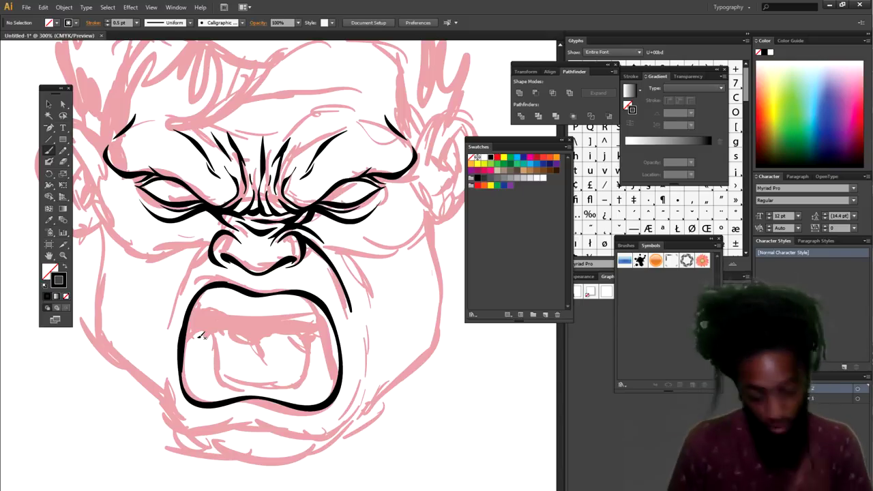
Step: Set the stroke weight to 0.25 pt and draw the first upper front tooth below the top lip
{"action": "key", "text": "ctrl+plus"}
{"action": "key", "text": "ctrl+plus"}
{"action": "left_click", "coordinate": [137, 23]}
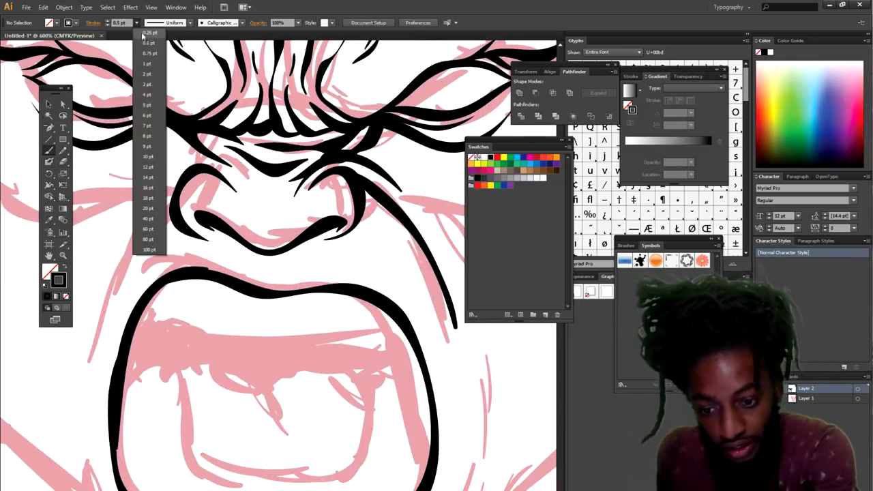
{"action": "left_click", "coordinate": [147, 31]}
{"action": "mouse_move", "coordinate": [317, 292]}
{"action": "left_mouse_down"}
{"action": "mouse_move", "coordinate": [314, 329]}
{"action": "mouse_move", "coordinate": [275, 293]}
{"action": "left_mouse_up"}
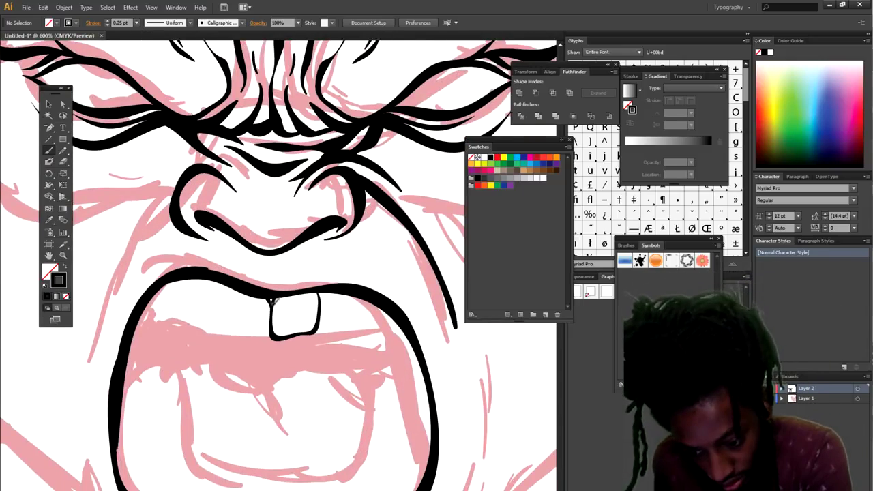
Step: Ink the rest of the upper row of teeth and the inner outline of the mouth
{"action": "left_click_drag", "start_coordinate": [256, 338], "coordinate": [233, 289]}
{"action": "mouse_move", "coordinate": [318, 329]}
{"action": "left_mouse_down"}
{"action": "mouse_move", "coordinate": [350, 310]}
{"action": "mouse_move", "coordinate": [365, 331]}
{"action": "mouse_move", "coordinate": [382, 313]}
{"action": "mouse_move", "coordinate": [410, 321]}
{"action": "left_mouse_up"}
{"action": "mouse_move", "coordinate": [223, 323]}
{"action": "left_mouse_down"}
{"action": "mouse_move", "coordinate": [207, 334]}
{"action": "mouse_move", "coordinate": [199, 274]}
{"action": "mouse_move", "coordinate": [226, 295]}
{"action": "left_mouse_up"}
{"action": "key", "text": "ctrl+minus"}
{"action": "key", "text": "ctrl+minus"}
{"action": "key", "text": "ctrl+minus"}
{"action": "key", "text": "ctrl+minus"}
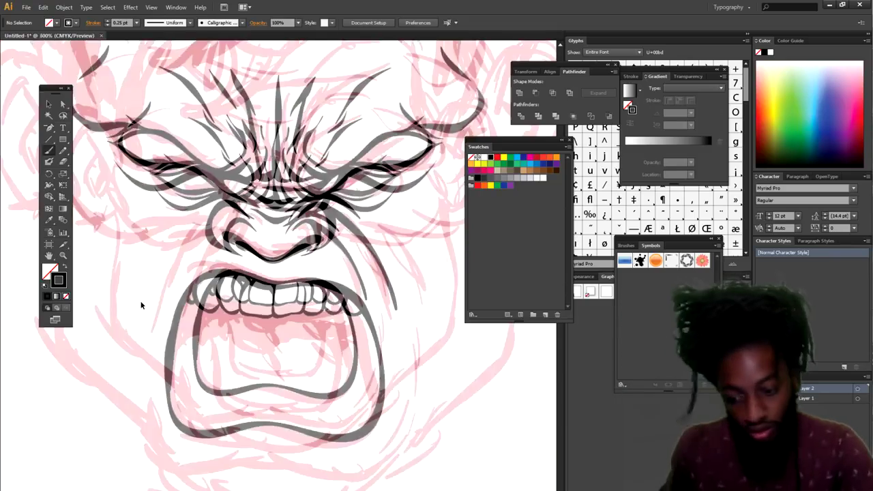
Step: Hide the pink sketch layer to examine the inked mouth on its own, and show the sketch again
{"action": "left_click", "coordinate": [759, 398]}
{"action": "key", "text": "ctrl+minus"}
{"action": "key", "text": "ctrl+minus"}
{"action": "left_click", "coordinate": [759, 398]}
Step: Ink the molars along the right side of the open mouth and the first lower teeth beside them
{"action": "key", "text": "ctrl+equal"}
{"action": "key", "text": "ctrl+equal"}
{"action": "key", "text": "ctrl+equal"}
{"action": "key", "text": "ctrl+equal"}
{"action": "key", "text": "ctrl+equal"}
{"action": "key", "text": "ctrl+equal"}
{"action": "mouse_move", "coordinate": [233, 287]}
{"action": "left_mouse_down"}
{"action": "mouse_move", "coordinate": [237, 215]}
{"action": "mouse_move", "coordinate": [195, 204]}
{"action": "left_mouse_up"}
{"action": "mouse_move", "coordinate": [339, 443]}
{"action": "left_mouse_down"}
{"action": "mouse_move", "coordinate": [329, 400]}
{"action": "mouse_move", "coordinate": [289, 436]}
{"action": "mouse_move", "coordinate": [373, 451]}
{"action": "mouse_move", "coordinate": [341, 399]}
{"action": "left_mouse_up"}
{"action": "mouse_move", "coordinate": [377, 437]}
{"action": "left_mouse_down"}
{"action": "mouse_move", "coordinate": [421, 435]}
{"action": "mouse_move", "coordinate": [407, 371]}
{"action": "mouse_move", "coordinate": [391, 378]}
{"action": "mouse_move", "coordinate": [383, 356]}
{"action": "mouse_move", "coordinate": [424, 334]}
{"action": "mouse_move", "coordinate": [407, 362]}
{"action": "mouse_move", "coordinate": [410, 341]}
{"action": "mouse_move", "coordinate": [377, 324]}
{"action": "mouse_move", "coordinate": [427, 327]}
{"action": "mouse_move", "coordinate": [415, 313]}
{"action": "mouse_move", "coordinate": [379, 309]}
{"action": "mouse_move", "coordinate": [408, 292]}
{"action": "left_mouse_up"}
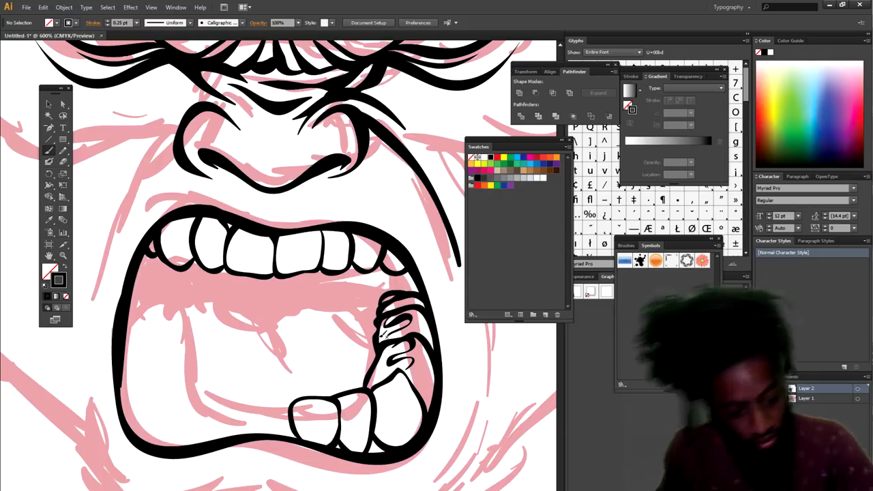
Step: Ink the remaining lower teeth across to the left corner of the mouth
{"action": "key", "text": "ctrl+minus"}
{"action": "key", "text": "ctrl+minus"}
{"action": "key", "text": "ctrl+minus"}
{"action": "key", "text": "ctrl+minus"}
{"action": "key", "text": "ctrl+plus"}
{"action": "key", "text": "ctrl+plus"}
{"action": "key", "text": "ctrl+plus"}
{"action": "mouse_move", "coordinate": [310, 359]}
{"action": "left_mouse_down"}
{"action": "mouse_move", "coordinate": [304, 377]}
{"action": "mouse_move", "coordinate": [272, 361]}
{"action": "mouse_move", "coordinate": [274, 378]}
{"action": "left_mouse_up"}
{"action": "left_click_drag", "start_coordinate": [303, 367], "coordinate": [305, 379]}
{"action": "mouse_move", "coordinate": [249, 352]}
{"action": "left_mouse_down"}
{"action": "mouse_move", "coordinate": [276, 363]}
{"action": "mouse_move", "coordinate": [219, 339]}
{"action": "left_mouse_up"}
Step: Ink the stacked molars down the left inner side of the mouth
{"action": "mouse_move", "coordinate": [218, 339]}
{"action": "left_mouse_down"}
{"action": "mouse_move", "coordinate": [204, 374]}
{"action": "mouse_move", "coordinate": [241, 380]}
{"action": "mouse_move", "coordinate": [232, 316]}
{"action": "left_mouse_up"}
{"action": "mouse_move", "coordinate": [232, 316]}
{"action": "left_mouse_down"}
{"action": "mouse_move", "coordinate": [195, 332]}
{"action": "mouse_move", "coordinate": [229, 333]}
{"action": "left_mouse_up"}
{"action": "left_click_drag", "start_coordinate": [210, 315], "coordinate": [233, 331]}
{"action": "mouse_move", "coordinate": [238, 318]}
{"action": "left_mouse_down"}
{"action": "mouse_move", "coordinate": [235, 304]}
{"action": "mouse_move", "coordinate": [197, 296]}
{"action": "mouse_move", "coordinate": [198, 285]}
{"action": "left_mouse_up"}
Step: Ink the tongue's curved outline and inner folds between the two rows of molars
{"action": "mouse_move", "coordinate": [355, 287]}
{"action": "left_mouse_down"}
{"action": "mouse_move", "coordinate": [281, 343]}
{"action": "mouse_move", "coordinate": [239, 288]}
{"action": "mouse_move", "coordinate": [289, 319]}
{"action": "mouse_move", "coordinate": [321, 315]}
{"action": "mouse_move", "coordinate": [343, 278]}
{"action": "mouse_move", "coordinate": [222, 279]}
{"action": "left_mouse_up"}
{"action": "left_click_drag", "start_coordinate": [296, 300], "coordinate": [260, 279]}
{"action": "left_click_drag", "start_coordinate": [382, 276], "coordinate": [360, 268]}
Step: Set the stroke weight to 0.5 pt and fill the gap beneath the upper teeth with solid black
{"action": "left_click", "coordinate": [137, 23]}
{"action": "left_click", "coordinate": [147, 44]}
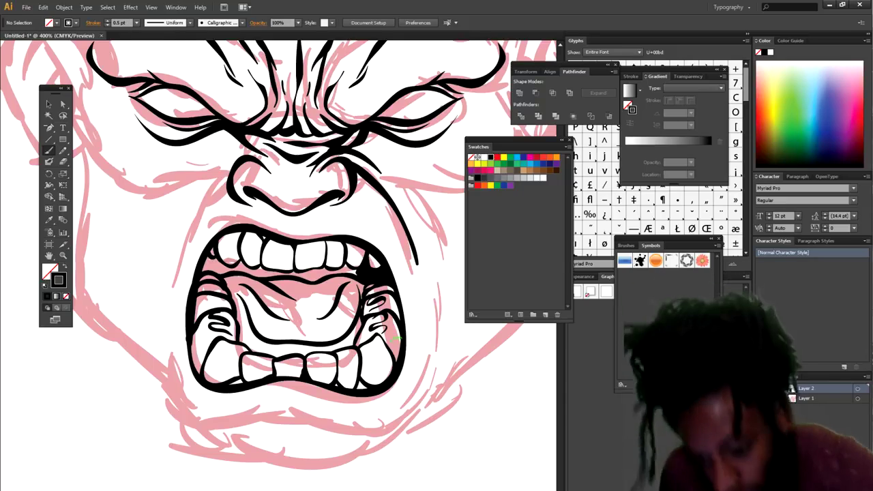
{"action": "left_click_drag", "start_coordinate": [208, 268], "coordinate": [348, 267]}
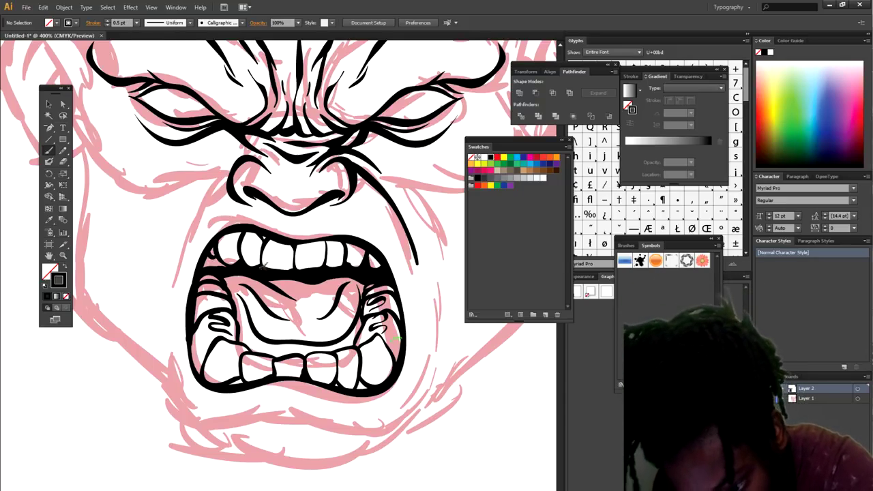
Step: Hide the pink sketch layer, examine the inked face from a distance, and show the sketch again
{"action": "key", "text": "ctrl+minus"}
{"action": "key", "text": "ctrl+minus"}
{"action": "key", "text": "ctrl+minus"}
{"action": "key", "text": "ctrl+minus"}
{"action": "left_click", "coordinate": [760, 399]}
{"action": "key", "text": "ctrl+minus"}
{"action": "key", "text": "ctrl+minus"}
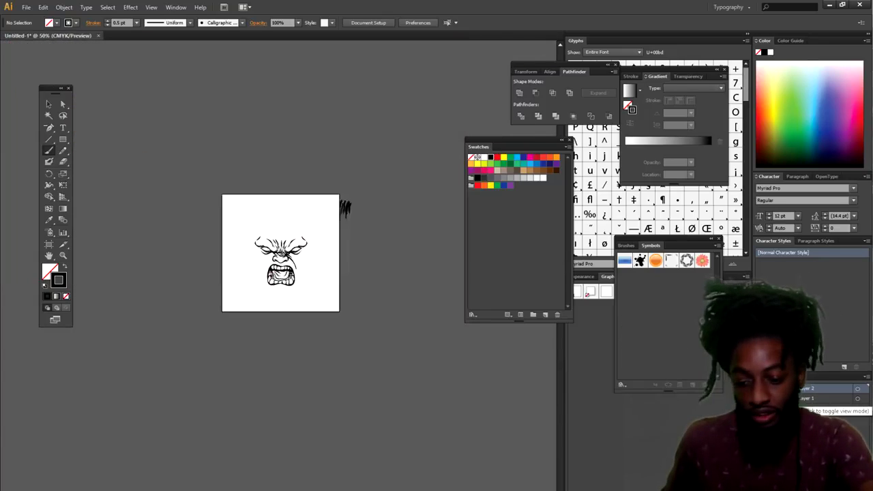
{"action": "key", "text": "ctrl+equal"}
{"action": "key", "text": "ctrl+equal"}
{"action": "key", "text": "ctrl+equal"}
{"action": "key", "text": "ctrl+equal"}
{"action": "key", "text": "ctrl+equal"}
{"action": "key", "text": "ctrl+shift+w"}
Step: Thicken the lower mouth outline and ink the curved folds around the mouth and down from the nose's left side
{"action": "left_click_drag", "start_coordinate": [326, 368], "coordinate": [375, 334]}
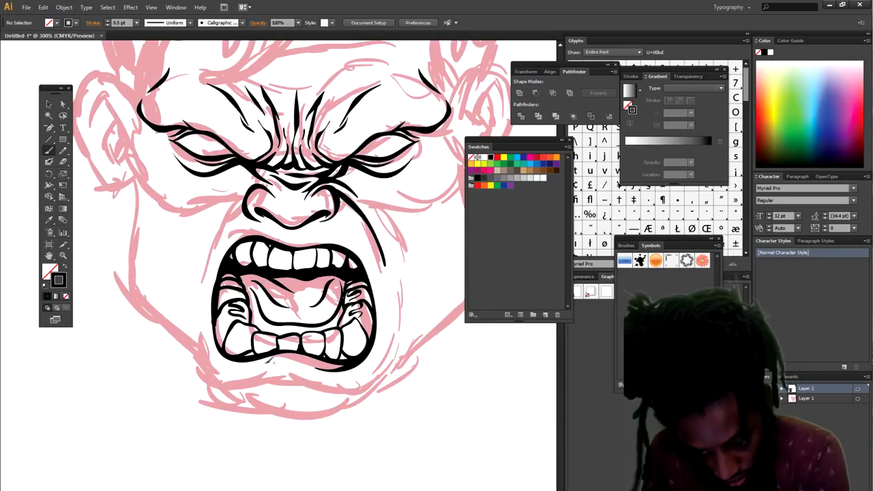
{"action": "left_click_drag", "start_coordinate": [265, 363], "coordinate": [214, 330]}
{"action": "mouse_move", "coordinate": [196, 281]}
{"action": "left_mouse_down"}
{"action": "mouse_move", "coordinate": [196, 314]}
{"action": "mouse_move", "coordinate": [226, 385]}
{"action": "mouse_move", "coordinate": [284, 369]}
{"action": "left_mouse_up"}
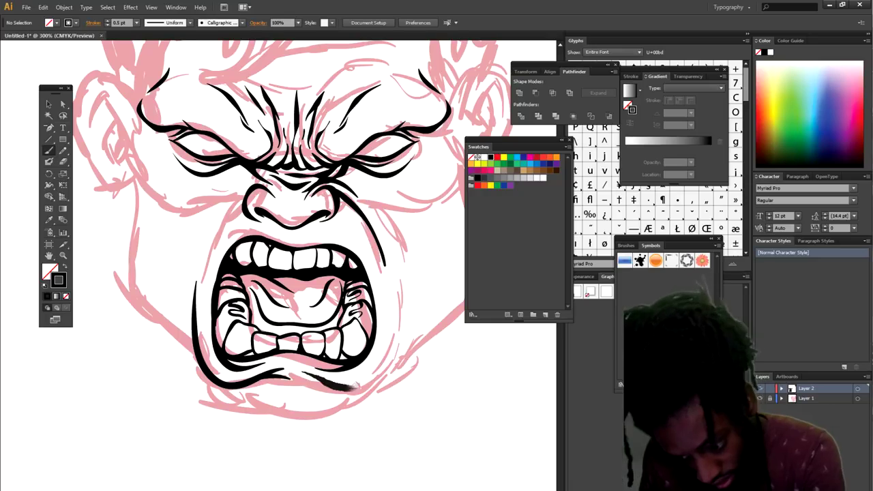
{"action": "left_click_drag", "start_coordinate": [394, 276], "coordinate": [303, 378]}
{"action": "mouse_move", "coordinate": [183, 327]}
{"action": "left_mouse_down"}
{"action": "mouse_move", "coordinate": [217, 223]}
{"action": "mouse_move", "coordinate": [254, 176]}
{"action": "left_mouse_up"}
{"action": "left_click_drag", "start_coordinate": [191, 255], "coordinate": [259, 169]}
Step: Ink the rounded cheek curves beneath both eyes and the tapered wrinkles on the right cheek
{"action": "key", "text": "ctrl+minus"}
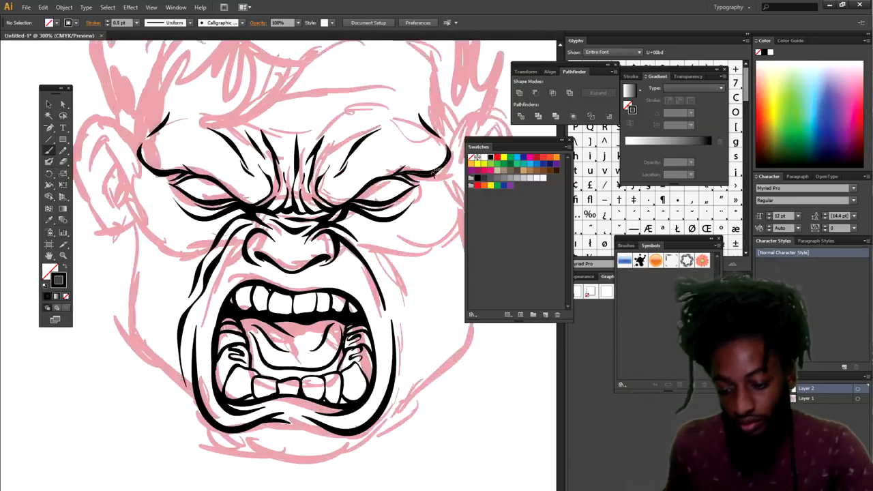
{"action": "left_click_drag", "start_coordinate": [397, 225], "coordinate": [341, 265]}
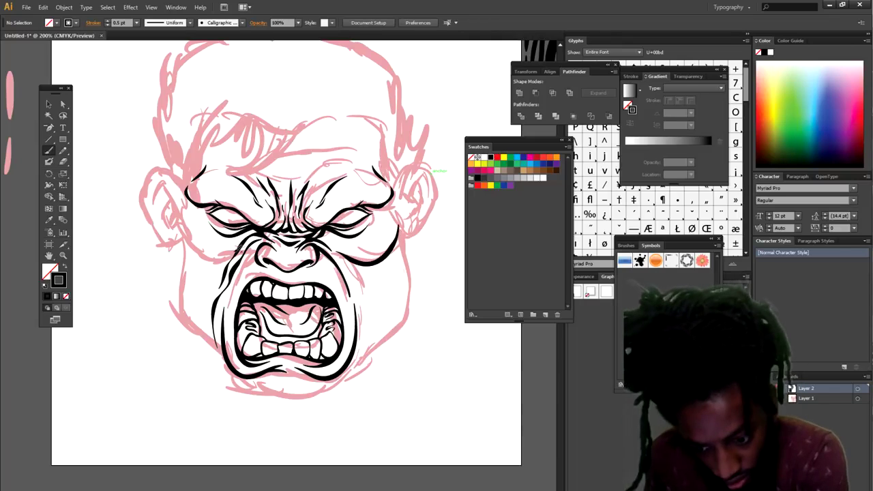
{"action": "left_click_drag", "start_coordinate": [180, 220], "coordinate": [233, 261]}
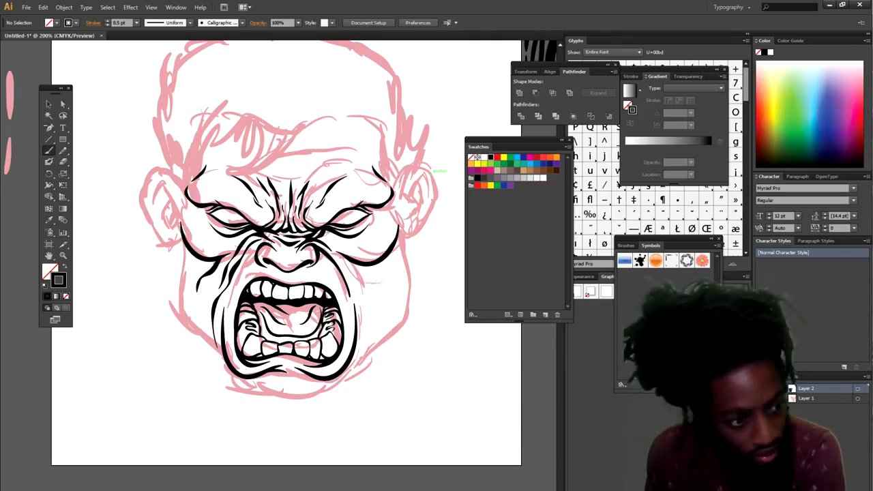
{"action": "left_click_drag", "start_coordinate": [351, 258], "coordinate": [360, 326]}
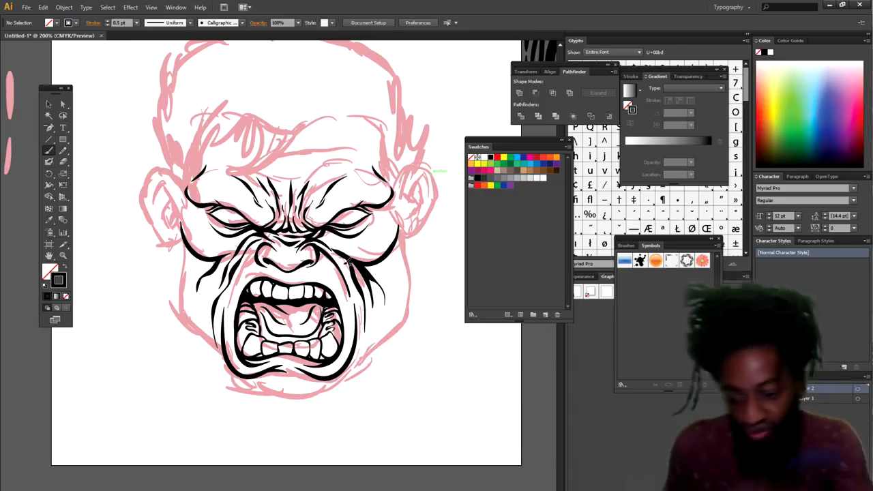
Step: Ink the wavy wrinkles across the forehead above the brows
{"action": "left_click_drag", "start_coordinate": [297, 173], "coordinate": [267, 179]}
{"action": "mouse_move", "coordinate": [213, 149]}
{"action": "left_mouse_down"}
{"action": "mouse_move", "coordinate": [314, 159]}
{"action": "mouse_move", "coordinate": [363, 152]}
{"action": "left_mouse_up"}
{"action": "mouse_move", "coordinate": [373, 155]}
{"action": "left_mouse_down"}
{"action": "mouse_move", "coordinate": [348, 139]}
{"action": "mouse_move", "coordinate": [279, 155]}
{"action": "left_mouse_up"}
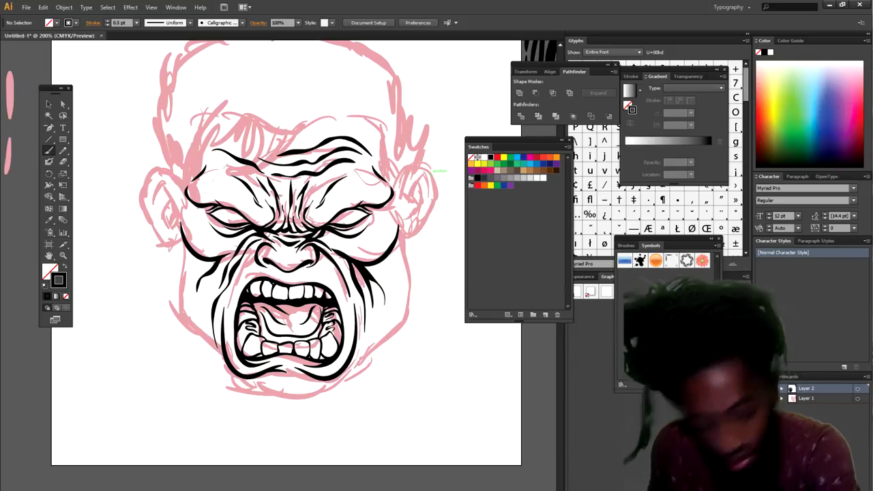
Step: Hide the sketch layer to examine the inked wrinkles at a smaller zoom, and show the sketch again
{"action": "key", "text": "ctrl+minus"}
{"action": "key", "text": "ctrl+plus"}
{"action": "left_click", "coordinate": [760, 399]}
{"action": "key", "text": "ctrl+minus"}
{"action": "key", "text": "ctrl+minus"}
{"action": "key", "text": "ctrl+plus"}
{"action": "key", "text": "ctrl+plus"}
{"action": "left_click", "coordinate": [760, 398]}
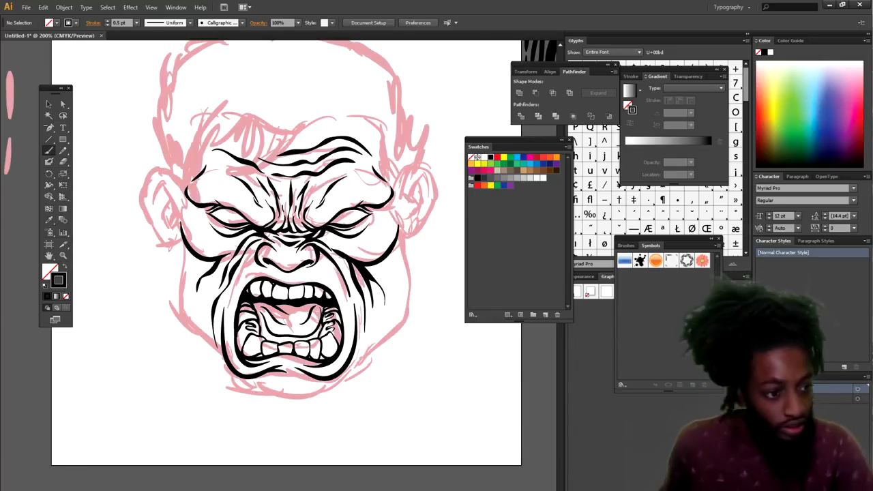
Step: Ink additional creases at the outer corners of both eyes and brows
{"action": "key", "text": "ctrl+plus"}
{"action": "scroll", "coordinate": [553, 394], "scroll_direction": "right", "scroll_amount": 2}
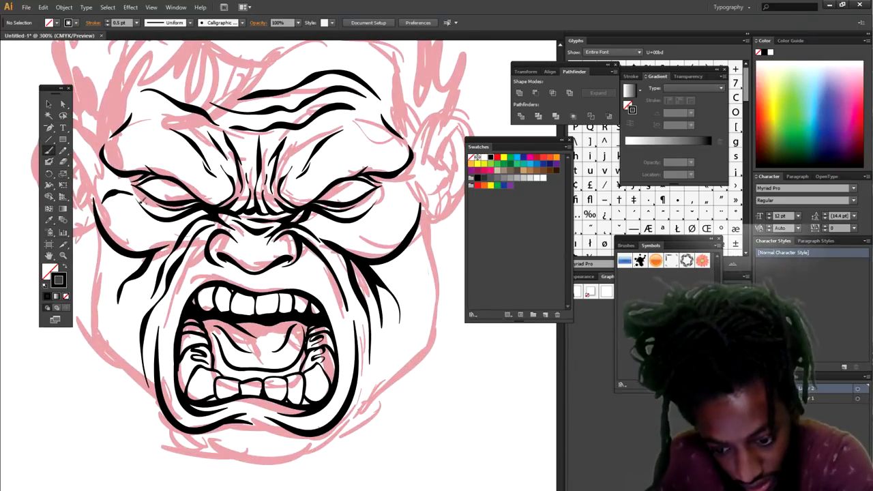
{"action": "left_click_drag", "start_coordinate": [110, 173], "coordinate": [132, 180]}
{"action": "left_click_drag", "start_coordinate": [386, 185], "coordinate": [408, 184]}
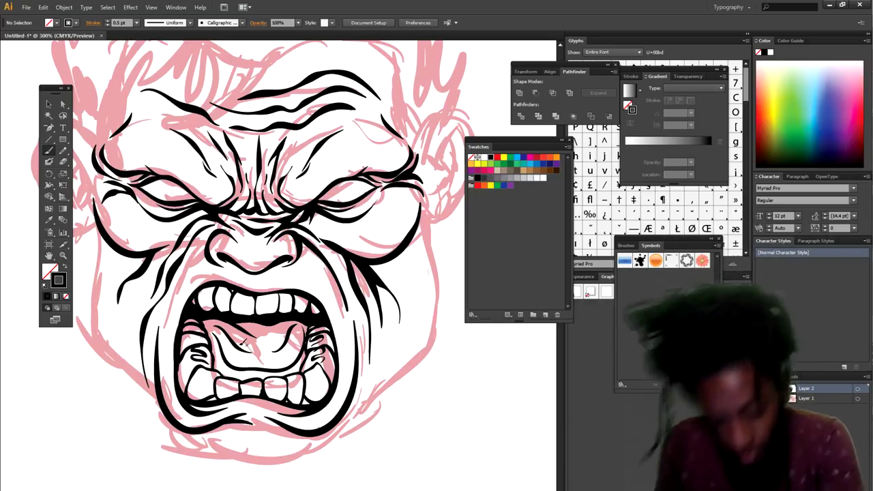
Step: Ink the chin and the jawline up both sides of the face to the ears
{"action": "mouse_move", "coordinate": [230, 431]}
{"action": "left_mouse_down"}
{"action": "mouse_move", "coordinate": [166, 409]}
{"action": "mouse_move", "coordinate": [303, 452]}
{"action": "mouse_move", "coordinate": [433, 327]}
{"action": "mouse_move", "coordinate": [428, 204]}
{"action": "left_mouse_up"}
{"action": "key", "text": "ctrl+minus"}
{"action": "mouse_move", "coordinate": [205, 372]}
{"action": "left_mouse_down"}
{"action": "mouse_move", "coordinate": [165, 319]}
{"action": "mouse_move", "coordinate": [163, 225]}
{"action": "left_mouse_up"}
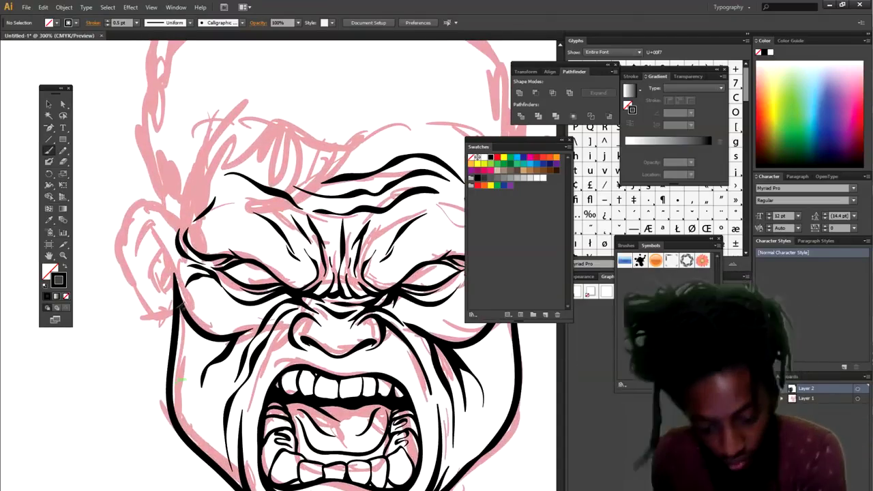
Step: Undo the last stroke and ink the left ear with its inner shadow using a 0.5 pt stroke
{"action": "key", "text": "ctrl+z"}
{"action": "left_click", "coordinate": [137, 22]}
{"action": "mouse_move", "coordinate": [180, 308]}
{"action": "left_mouse_down"}
{"action": "mouse_move", "coordinate": [152, 319]}
{"action": "mouse_move", "coordinate": [135, 197]}
{"action": "mouse_move", "coordinate": [180, 248]}
{"action": "mouse_move", "coordinate": [133, 212]}
{"action": "mouse_move", "coordinate": [144, 263]}
{"action": "mouse_move", "coordinate": [144, 234]}
{"action": "left_mouse_up"}
{"action": "left_click", "coordinate": [146, 43]}
{"action": "left_click_drag", "start_coordinate": [146, 236], "coordinate": [171, 303]}
{"action": "left_click_drag", "start_coordinate": [169, 300], "coordinate": [161, 262]}
Step: Ink the right ear's outline and its black inner shadow
{"action": "key", "text": "ctrl+minus"}
{"action": "key", "text": "ctrl+minus"}
{"action": "key", "text": "ctrl+plus"}
{"action": "mouse_move", "coordinate": [364, 274]}
{"action": "left_mouse_down"}
{"action": "mouse_move", "coordinate": [392, 232]}
{"action": "mouse_move", "coordinate": [364, 213]}
{"action": "left_mouse_up"}
{"action": "left_click_drag", "start_coordinate": [368, 249], "coordinate": [388, 201]}
{"action": "left_click_drag", "start_coordinate": [380, 203], "coordinate": [396, 222]}
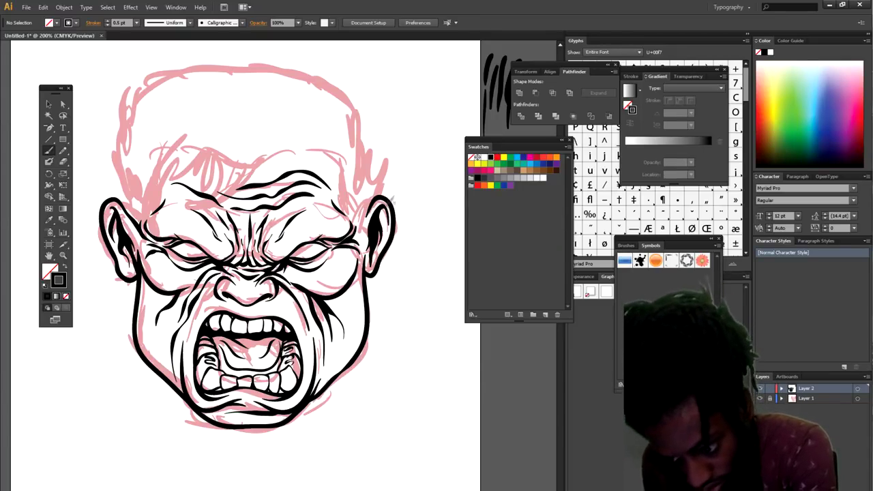
Step: Set the stroke weight to 0.75 pt and ink the right temple and short spiky hairs along the right hairline
{"action": "left_click", "coordinate": [136, 23]}
{"action": "left_click", "coordinate": [147, 53]}
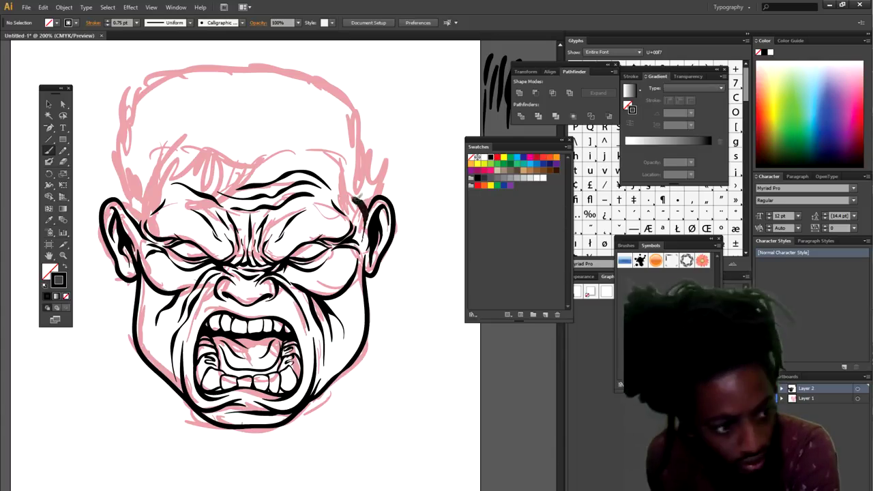
{"action": "left_click_drag", "start_coordinate": [365, 240], "coordinate": [335, 178]}
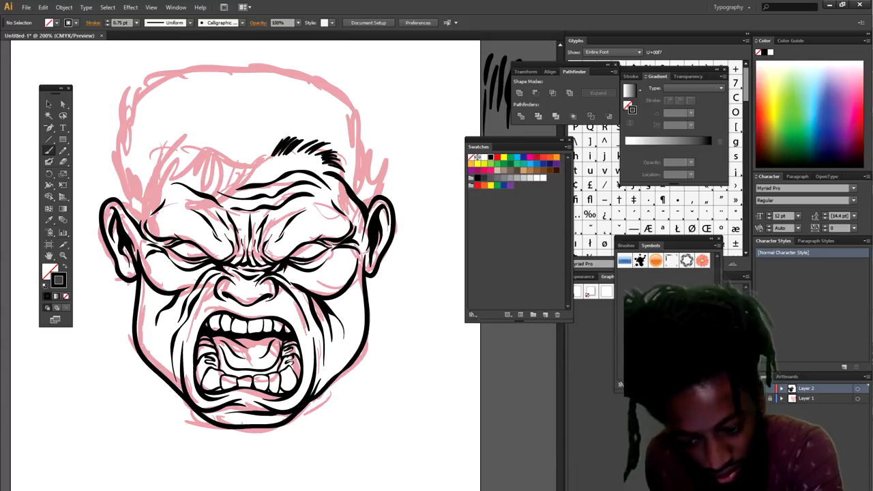
Step: Ink the swept fringe and solid black hair along the left hairline down to the ear
{"action": "mouse_move", "coordinate": [260, 150]}
{"action": "left_mouse_down"}
{"action": "mouse_move", "coordinate": [244, 133]}
{"action": "mouse_move", "coordinate": [206, 180]}
{"action": "mouse_move", "coordinate": [232, 167]}
{"action": "mouse_move", "coordinate": [185, 176]}
{"action": "left_mouse_up"}
{"action": "mouse_move", "coordinate": [234, 158]}
{"action": "left_mouse_down"}
{"action": "mouse_move", "coordinate": [173, 204]}
{"action": "mouse_move", "coordinate": [232, 162]}
{"action": "mouse_move", "coordinate": [141, 193]}
{"action": "left_mouse_up"}
{"action": "mouse_move", "coordinate": [144, 240]}
{"action": "left_mouse_down"}
{"action": "mouse_move", "coordinate": [129, 207]}
{"action": "mouse_move", "coordinate": [198, 153]}
{"action": "mouse_move", "coordinate": [123, 205]}
{"action": "left_mouse_up"}
{"action": "left_click_drag", "start_coordinate": [149, 154], "coordinate": [128, 202]}
{"action": "mouse_move", "coordinate": [191, 146]}
{"action": "left_mouse_down"}
{"action": "mouse_move", "coordinate": [129, 185]}
{"action": "mouse_move", "coordinate": [131, 194]}
{"action": "left_mouse_up"}
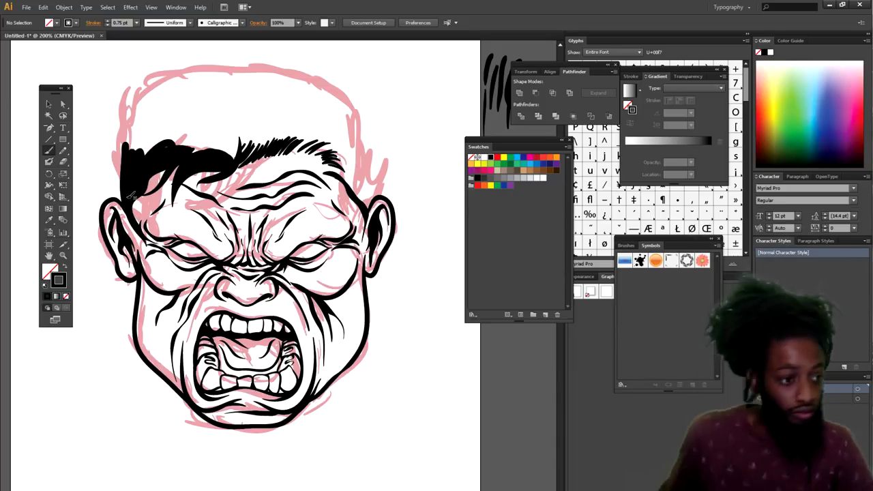
Step: Set the stroke weight to 1 pt and fill the hair above the hairline with solid black strokes
{"action": "left_click", "coordinate": [136, 23]}
{"action": "left_click", "coordinate": [147, 62]}
{"action": "mouse_move", "coordinate": [366, 207]}
{"action": "left_mouse_down"}
{"action": "mouse_move", "coordinate": [310, 101]}
{"action": "mouse_move", "coordinate": [135, 157]}
{"action": "left_mouse_up"}
{"action": "mouse_move", "coordinate": [128, 167]}
{"action": "left_mouse_down"}
{"action": "mouse_move", "coordinate": [210, 97]}
{"action": "mouse_move", "coordinate": [292, 110]}
{"action": "left_mouse_up"}
{"action": "mouse_move", "coordinate": [360, 200]}
{"action": "left_mouse_down"}
{"action": "mouse_move", "coordinate": [331, 161]}
{"action": "mouse_move", "coordinate": [363, 204]}
{"action": "left_mouse_up"}
{"action": "mouse_move", "coordinate": [341, 171]}
{"action": "left_mouse_down"}
{"action": "mouse_move", "coordinate": [313, 107]}
{"action": "mouse_move", "coordinate": [362, 198]}
{"action": "left_mouse_up"}
{"action": "mouse_move", "coordinate": [328, 145]}
{"action": "left_mouse_down"}
{"action": "mouse_move", "coordinate": [314, 155]}
{"action": "mouse_move", "coordinate": [293, 114]}
{"action": "mouse_move", "coordinate": [277, 142]}
{"action": "mouse_move", "coordinate": [254, 141]}
{"action": "mouse_move", "coordinate": [232, 154]}
{"action": "mouse_move", "coordinate": [217, 126]}
{"action": "mouse_move", "coordinate": [145, 155]}
{"action": "mouse_move", "coordinate": [146, 191]}
{"action": "left_mouse_up"}
{"action": "key", "text": "ctrl+minus"}
{"action": "key", "text": "ctrl+minus"}
{"action": "key", "text": "ctrl+minus"}
{"action": "key", "text": "ctrl+equal"}
{"action": "key", "text": "ctrl+equal"}
{"action": "key", "text": "ctrl+equal"}
{"action": "scroll", "coordinate": [466, 303], "scroll_direction": "up", "scroll_amount": 1}
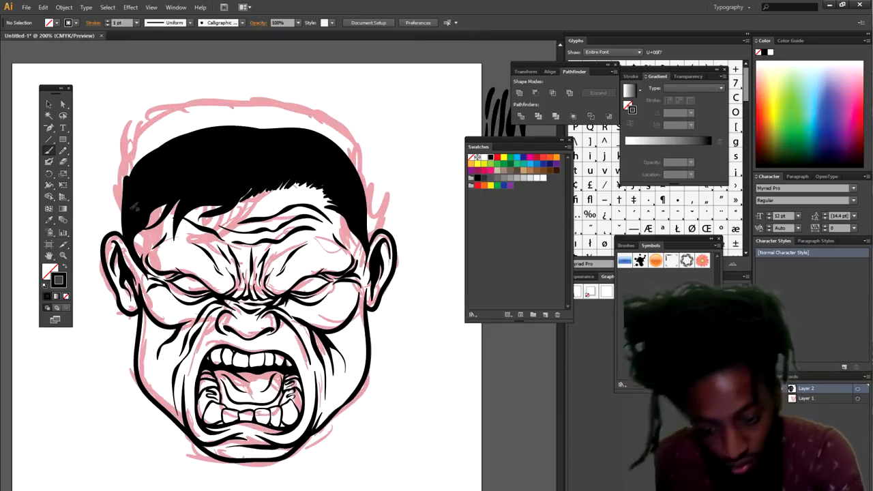
Step: Increase the stroke weight and extend the black hair mass up to the top of the head
{"action": "left_click", "coordinate": [137, 22]}
{"action": "left_click", "coordinate": [147, 75]}
{"action": "mouse_move", "coordinate": [364, 224]}
{"action": "left_mouse_down"}
{"action": "mouse_move", "coordinate": [338, 142]}
{"action": "mouse_move", "coordinate": [153, 129]}
{"action": "mouse_move", "coordinate": [128, 201]}
{"action": "left_mouse_up"}
{"action": "left_click_drag", "start_coordinate": [139, 188], "coordinate": [193, 124]}
Step: Set the stroke weight to 0.75 pt and add spiky tufts around the left, right and top edges of the hair
{"action": "left_click", "coordinate": [136, 22]}
{"action": "left_click", "coordinate": [150, 45]}
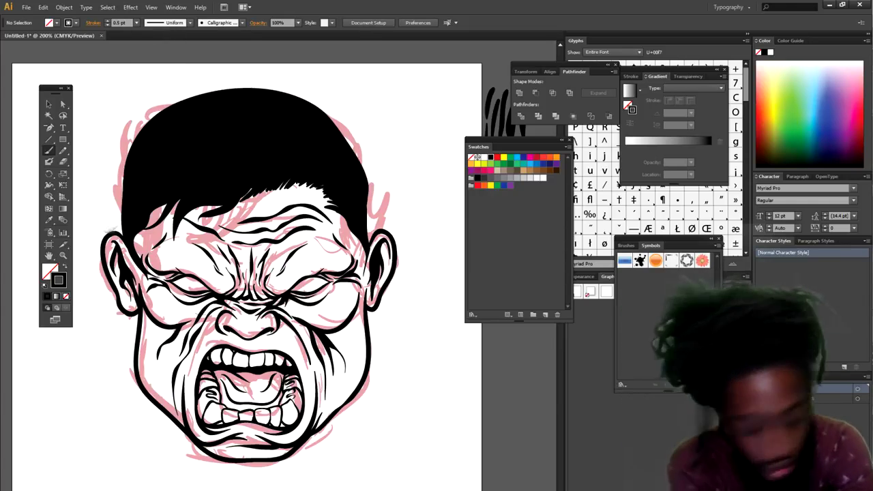
{"action": "left_click", "coordinate": [136, 22]}
{"action": "left_click", "coordinate": [144, 55]}
{"action": "mouse_move", "coordinate": [100, 220]}
{"action": "left_mouse_down"}
{"action": "mouse_move", "coordinate": [131, 196]}
{"action": "mouse_move", "coordinate": [100, 187]}
{"action": "mouse_move", "coordinate": [122, 140]}
{"action": "mouse_move", "coordinate": [114, 151]}
{"action": "left_mouse_up"}
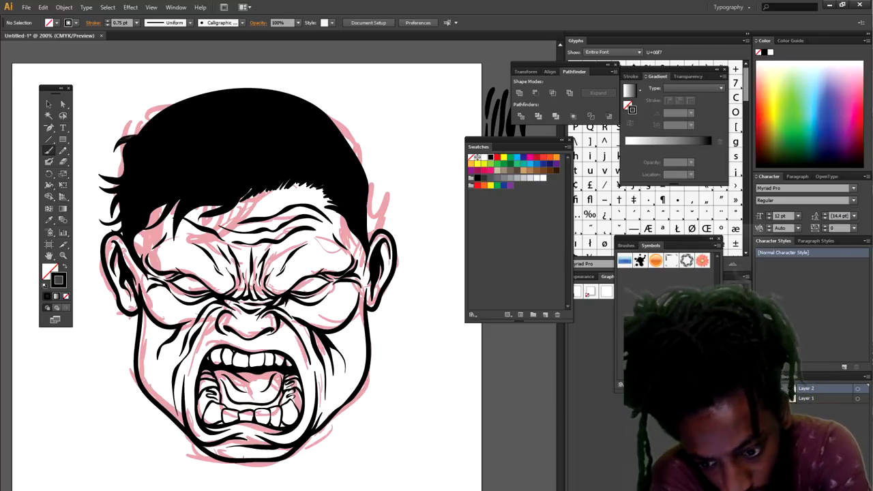
{"action": "left_click_drag", "start_coordinate": [155, 114], "coordinate": [123, 139]}
{"action": "mouse_move", "coordinate": [366, 237]}
{"action": "left_mouse_down"}
{"action": "mouse_move", "coordinate": [378, 176]}
{"action": "mouse_move", "coordinate": [360, 146]}
{"action": "left_mouse_up"}
{"action": "mouse_move", "coordinate": [372, 183]}
{"action": "left_mouse_down"}
{"action": "mouse_move", "coordinate": [299, 81]}
{"action": "mouse_move", "coordinate": [305, 101]}
{"action": "mouse_move", "coordinate": [270, 69]}
{"action": "mouse_move", "coordinate": [267, 81]}
{"action": "mouse_move", "coordinate": [169, 95]}
{"action": "left_mouse_up"}
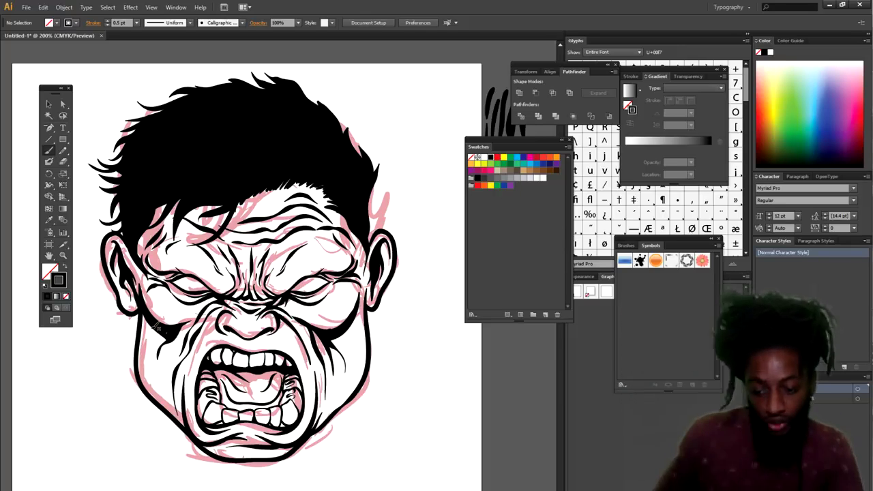
Step: Hide the pink sketch layer and ink a round iris in each eye
{"action": "left_click", "coordinate": [795, 398]}
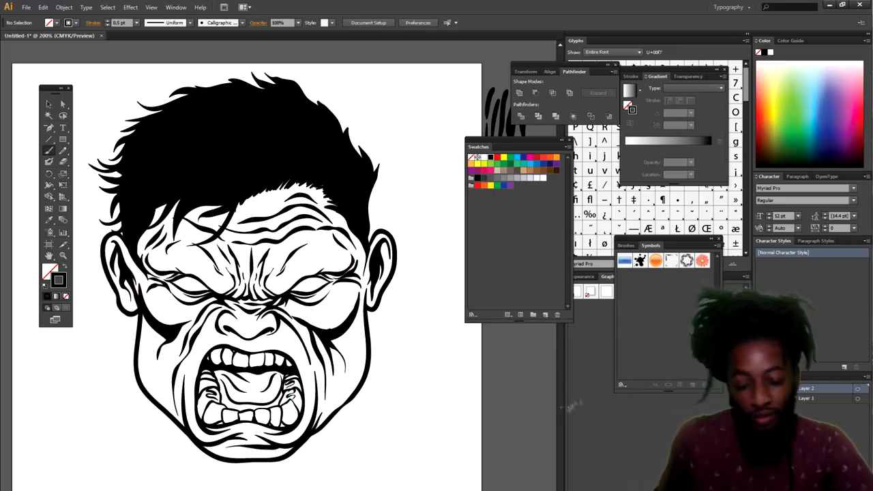
{"action": "key", "text": "ctrl+="}
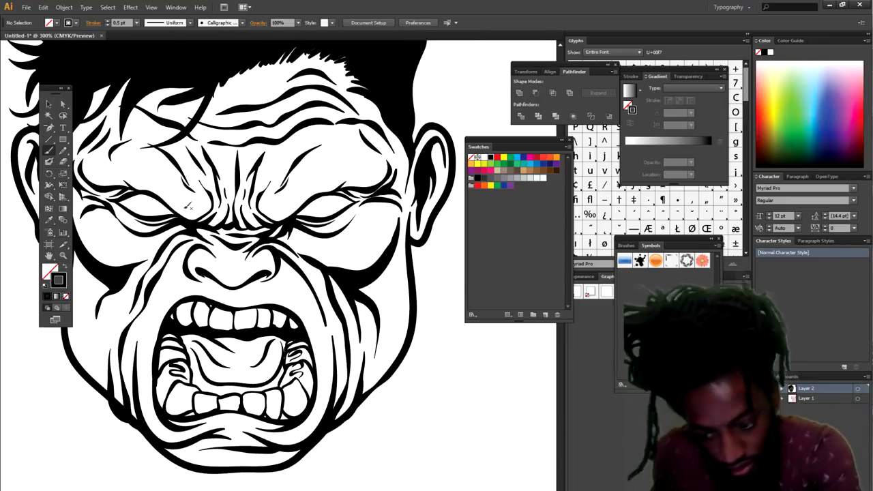
{"action": "key", "text": "ctrl+="}
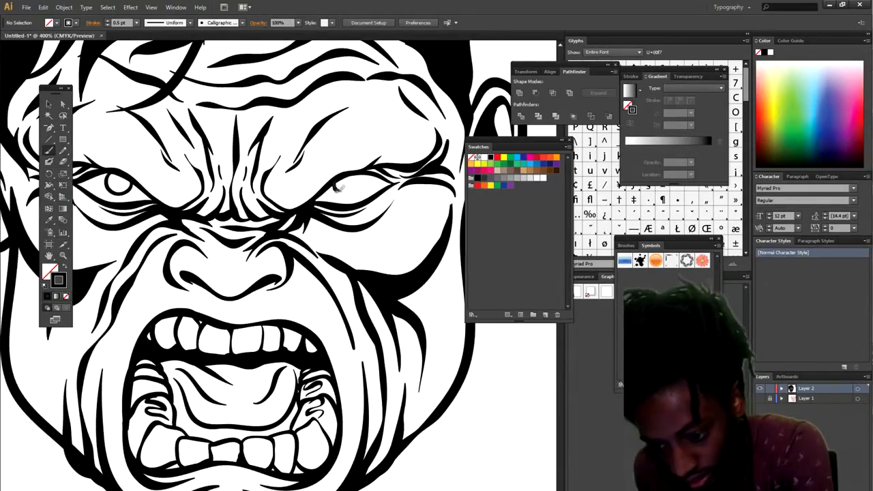
{"action": "scroll", "coordinate": [257, 298], "scroll_direction": "down", "scroll_amount": 2}
{"action": "scroll", "coordinate": [257, 298], "scroll_direction": "up", "scroll_amount": 3}
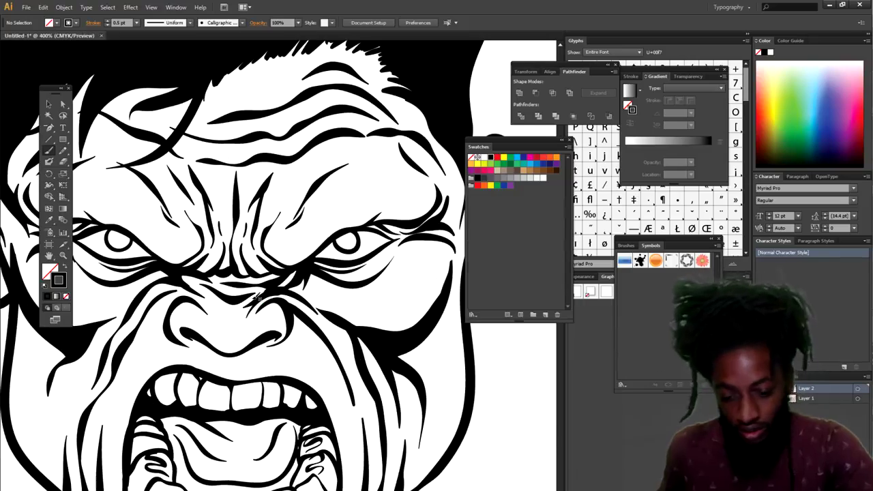
Step: Undo both irises and redraw them with thinner outlines
{"action": "key", "text": "ctrl+z"}
{"action": "key", "text": "ctrl+z"}
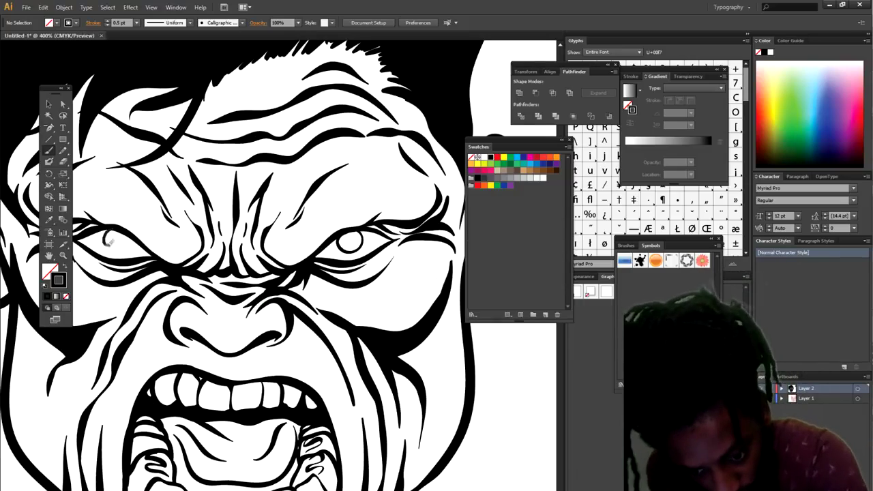
{"action": "scroll", "coordinate": [107, 240], "scroll_direction": "down", "scroll_amount": 5}
{"action": "scroll", "coordinate": [109, 251], "scroll_direction": "up", "scroll_amount": 3}
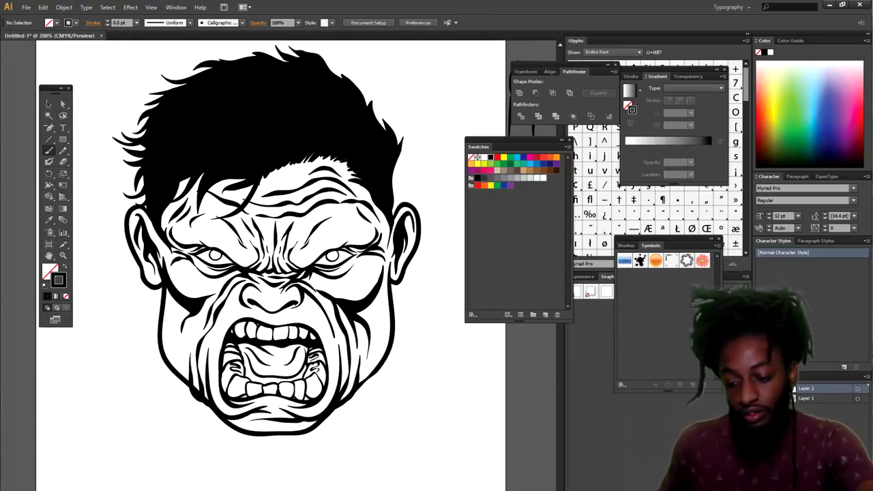
Step: Add finer wrinkles to the brows above both eyes and thicken the upper eyelid lines
{"action": "key", "text": "ctrl+0"}
{"action": "key", "text": "ctrl+minus"}
{"action": "key", "text": "ctrl+plus"}
{"action": "key", "text": "ctrl+plus"}
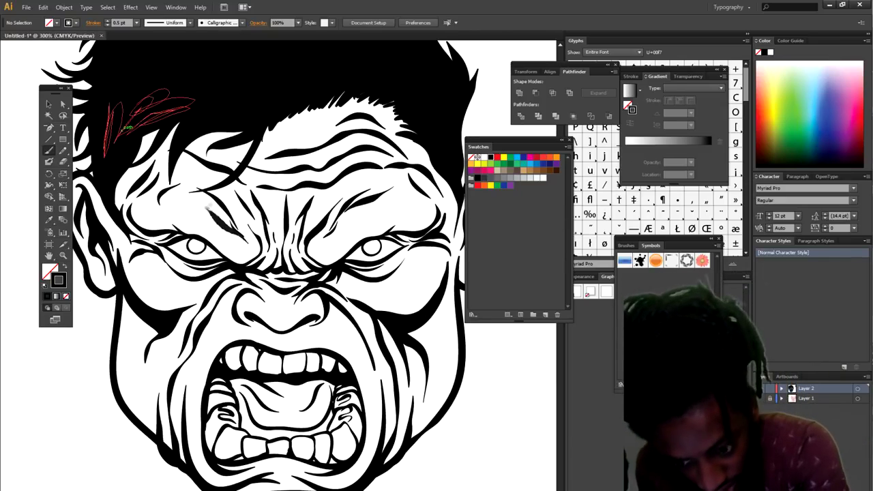
{"action": "key", "text": "ctrl+minus"}
{"action": "key", "text": "ctrl+minus"}
{"action": "key", "text": "ctrl+plus"}
{"action": "key", "text": "ctrl+plus"}
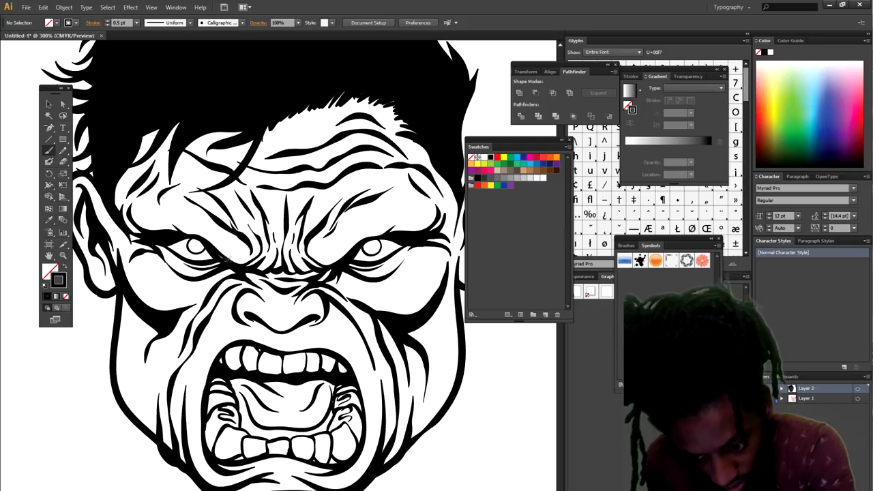
Step: Select the complete inked head, expand its appearance and merge the resulting shapes with Pathfinder Merge
{"action": "scroll", "coordinate": [195, 301], "scroll_direction": "down", "scroll_amount": 3}
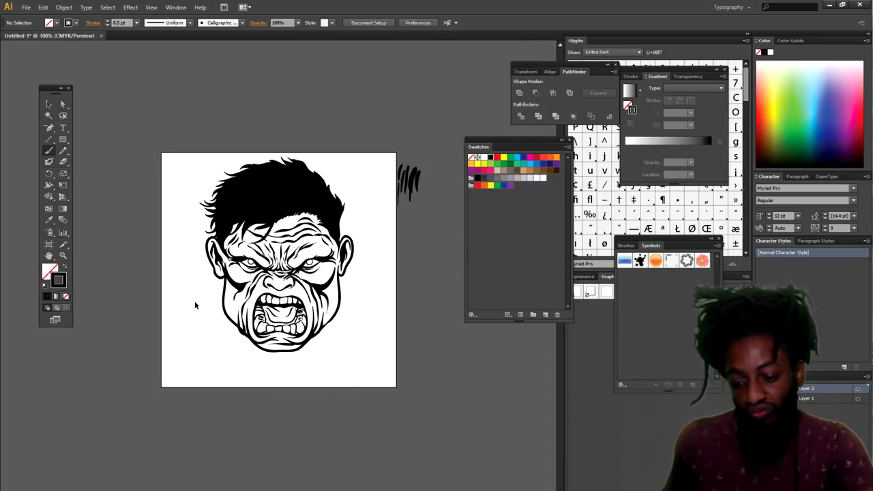
{"action": "scroll", "coordinate": [168, 327], "scroll_direction": "up", "scroll_amount": 2}
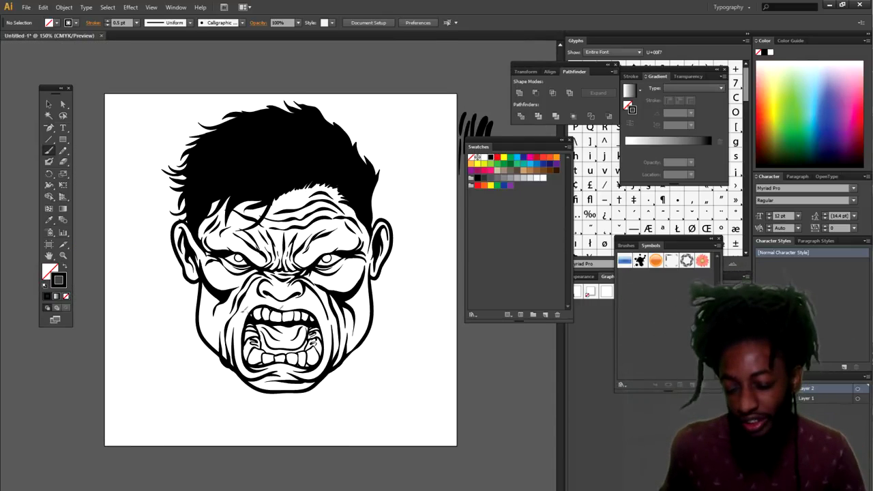
{"action": "scroll", "coordinate": [297, 350], "scroll_direction": "up", "scroll_amount": 1}
{"action": "scroll", "coordinate": [337, 297], "scroll_direction": "down", "scroll_amount": 2}
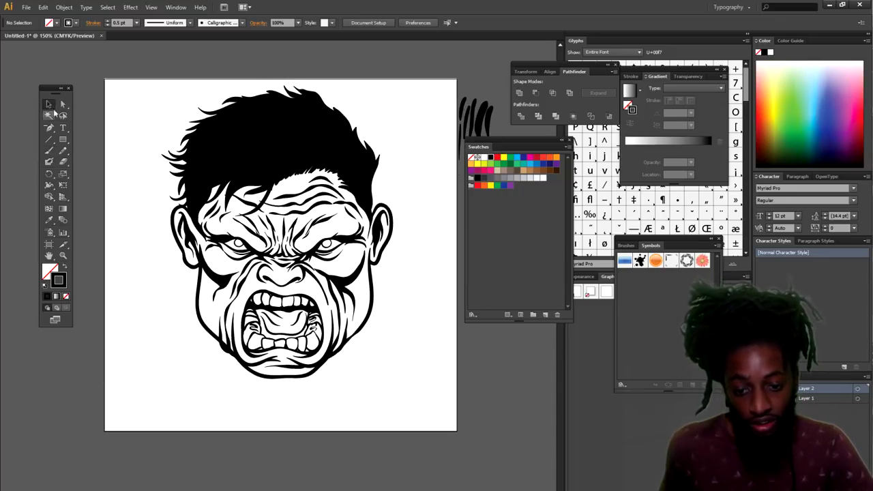
{"action": "left_click_drag", "start_coordinate": [129, 420], "coordinate": [263, 238]}
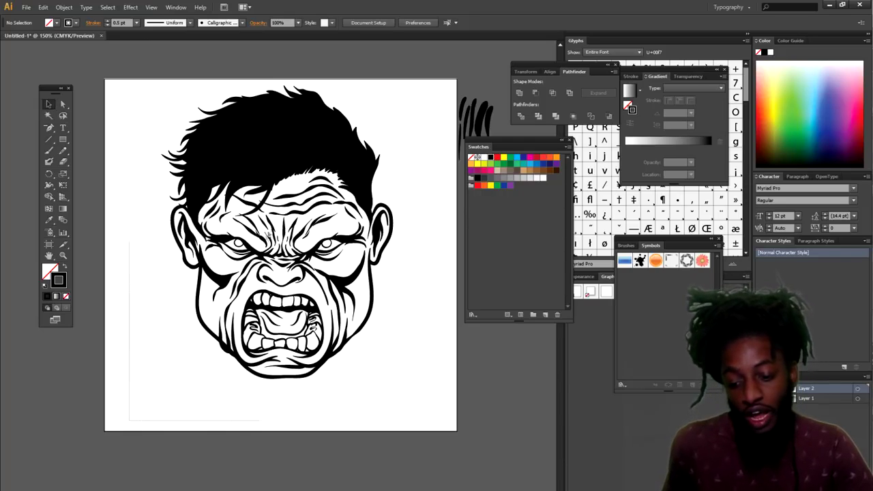
{"action": "left_click_drag", "start_coordinate": [313, 172], "coordinate": [421, 71]}
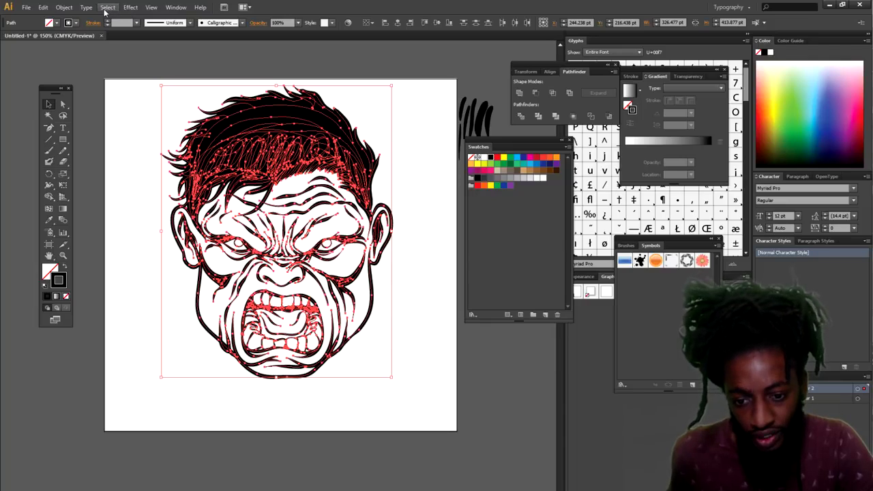
{"action": "left_click", "coordinate": [65, 11]}
{"action": "left_click", "coordinate": [65, 11]}
{"action": "left_click", "coordinate": [66, 11]}
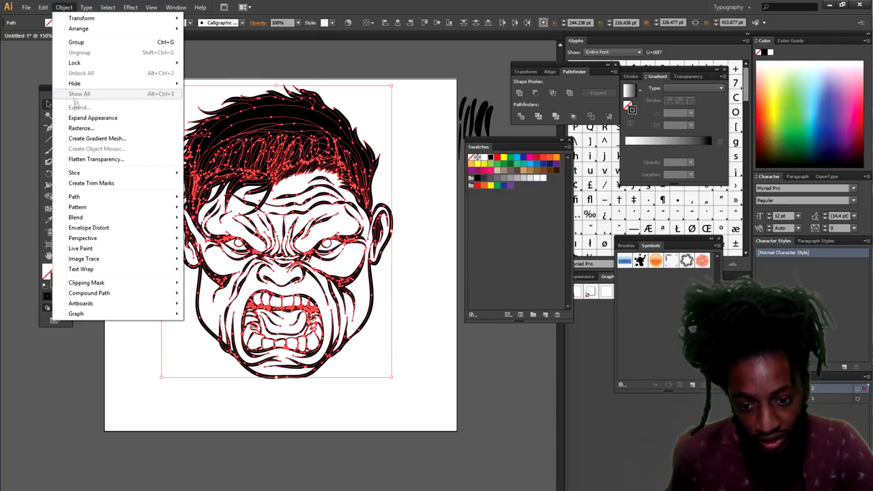
{"action": "left_click", "coordinate": [88, 119]}
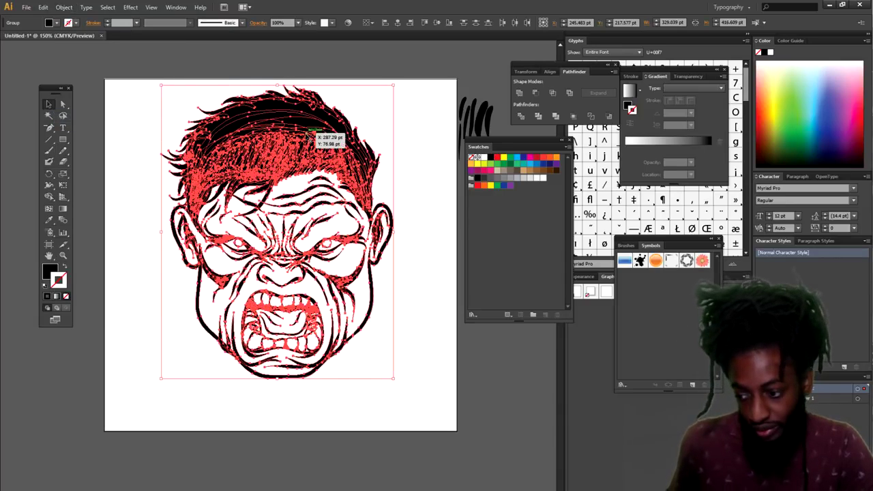
{"action": "left_click", "coordinate": [557, 117]}
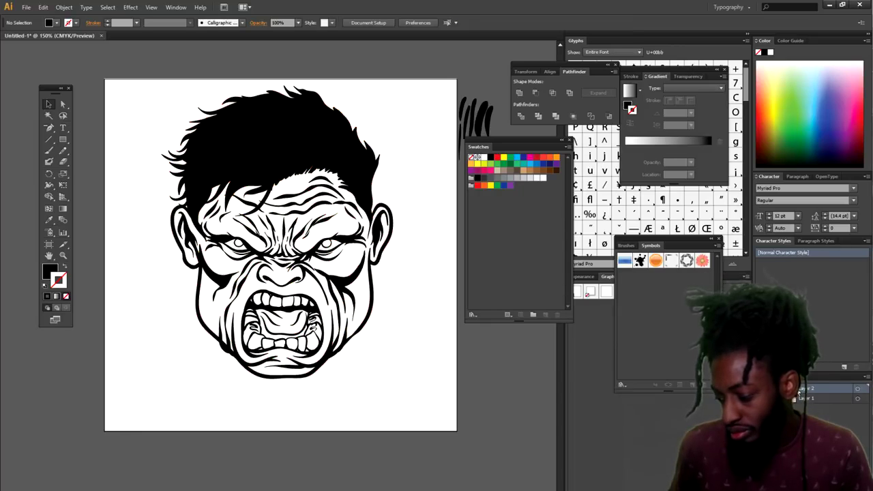
Step: Duplicate Layer 2 and lock the copy above it
{"action": "left_click_drag", "start_coordinate": [816, 379], "coordinate": [81, 348]}
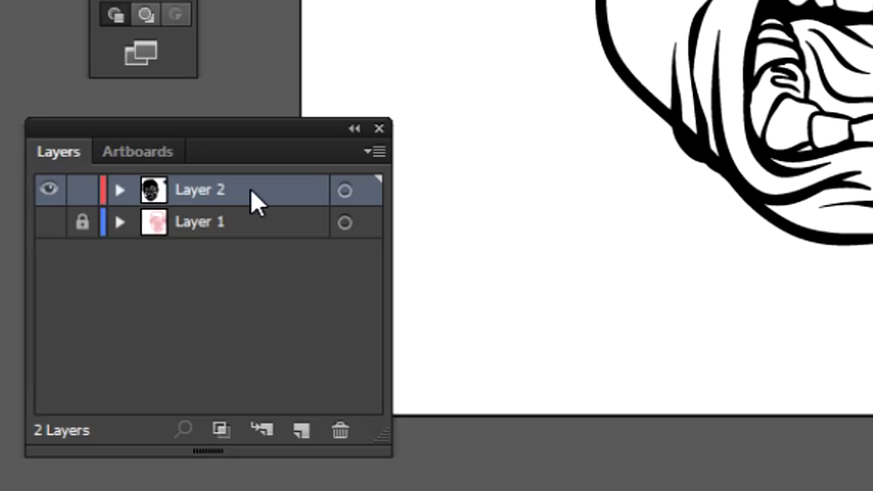
{"action": "left_click_drag", "start_coordinate": [251, 193], "coordinate": [300, 431]}
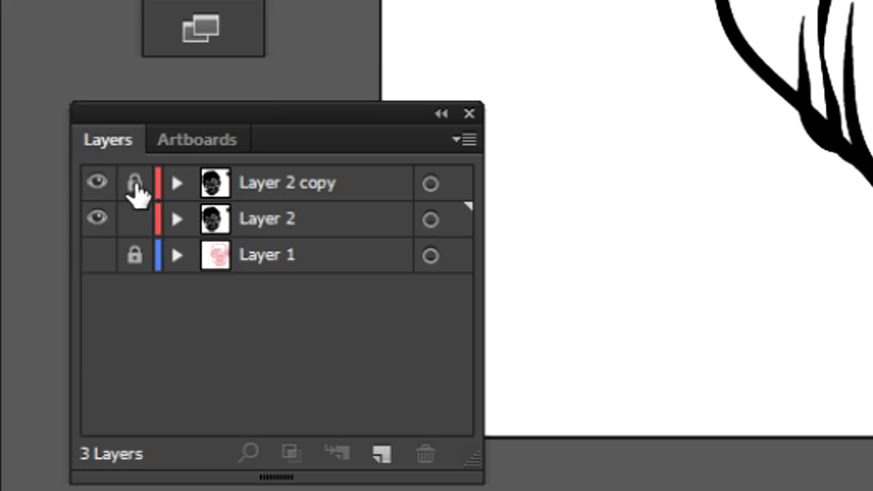
{"action": "left_click", "coordinate": [134, 183]}
{"action": "left_click_drag", "start_coordinate": [312, 131], "coordinate": [257, 136]}
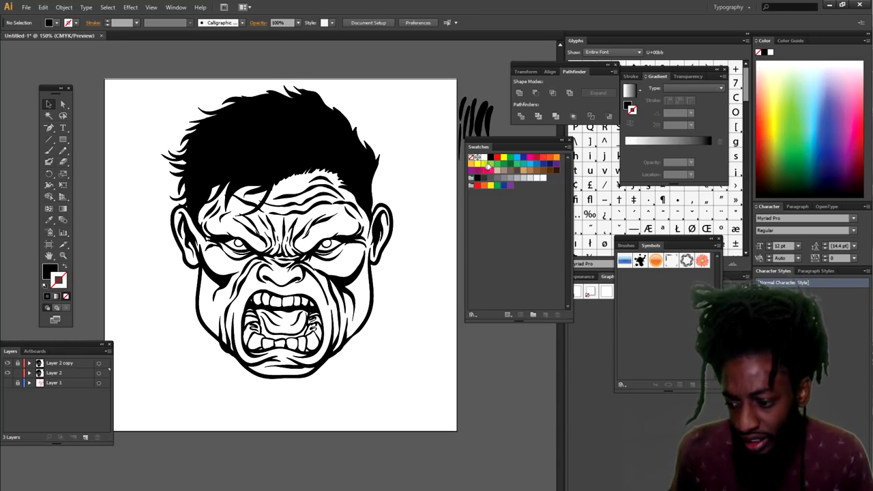
Step: Set the fill to yellow-green #AAC458 and the stroke to black
{"action": "left_click", "coordinate": [490, 166]}
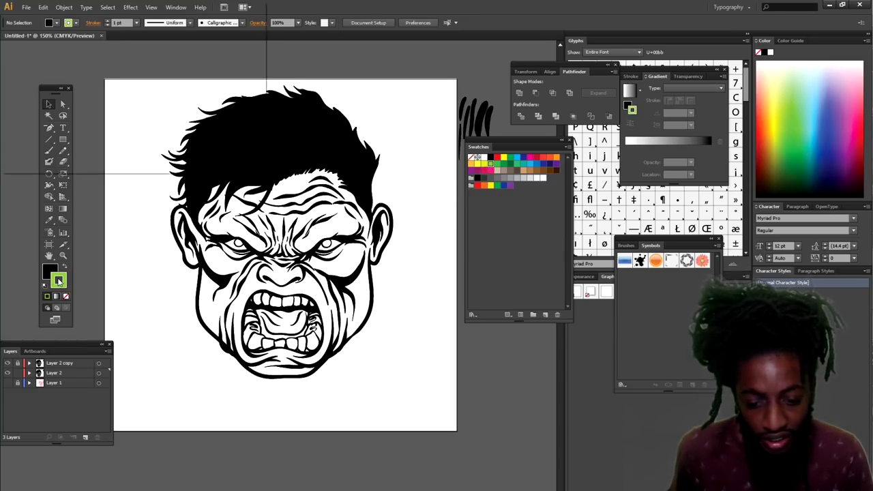
{"action": "double_click", "coordinate": [59, 280]}
{"action": "mouse_move", "coordinate": [119, 67]}
{"action": "left_mouse_down"}
{"action": "mouse_move", "coordinate": [103, 64]}
{"action": "mouse_move", "coordinate": [57, 101]}
{"action": "left_mouse_up"}
{"action": "left_click", "coordinate": [41, 126]}
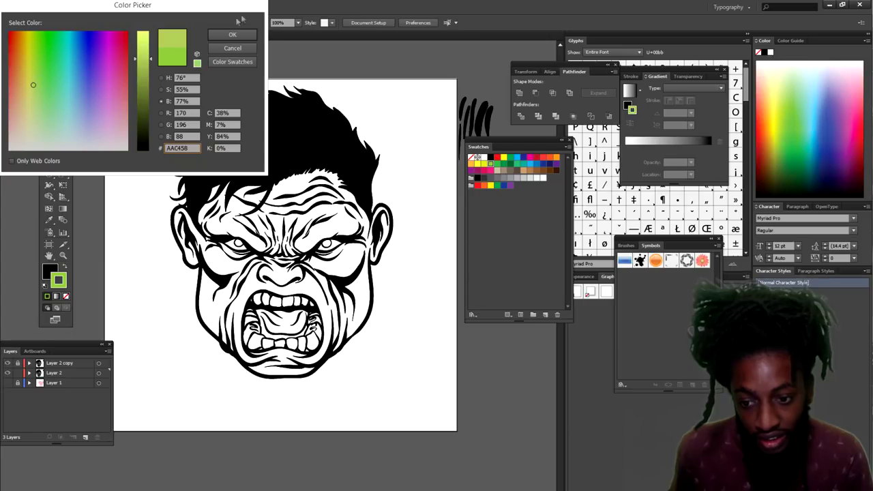
{"action": "left_click", "coordinate": [232, 34]}
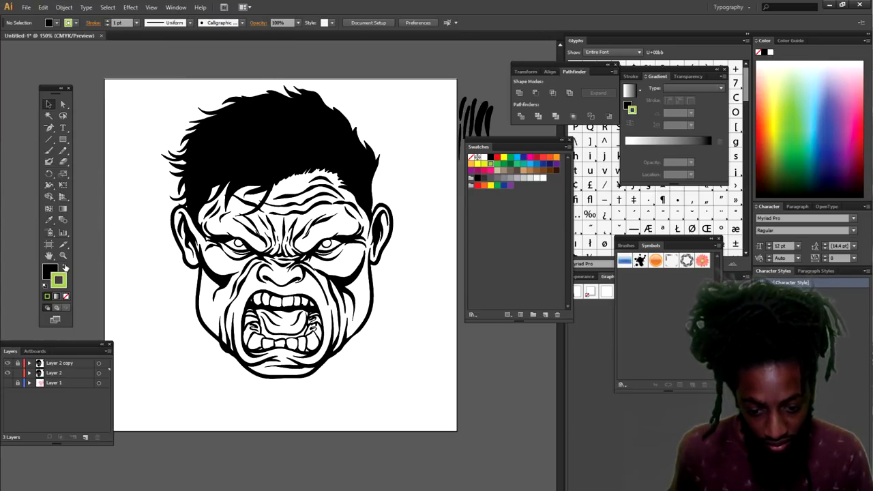
{"action": "left_click", "coordinate": [65, 267]}
{"action": "left_click", "coordinate": [65, 268]}
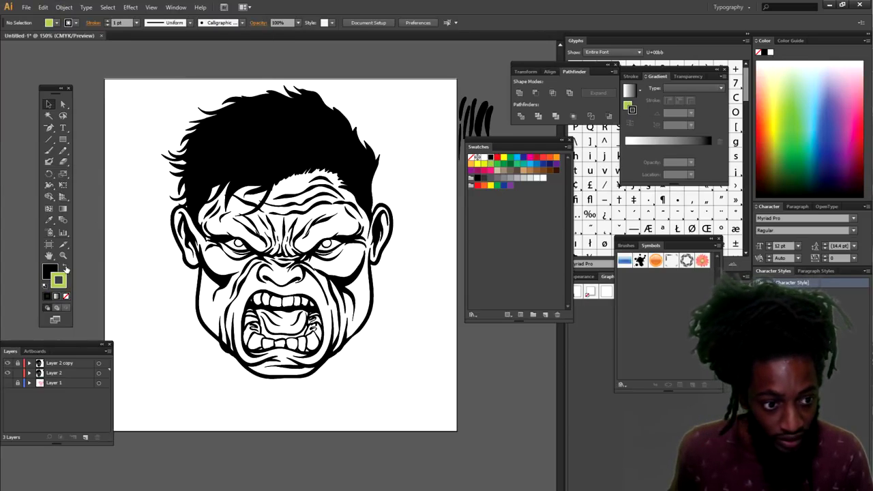
{"action": "left_click", "coordinate": [65, 267]}
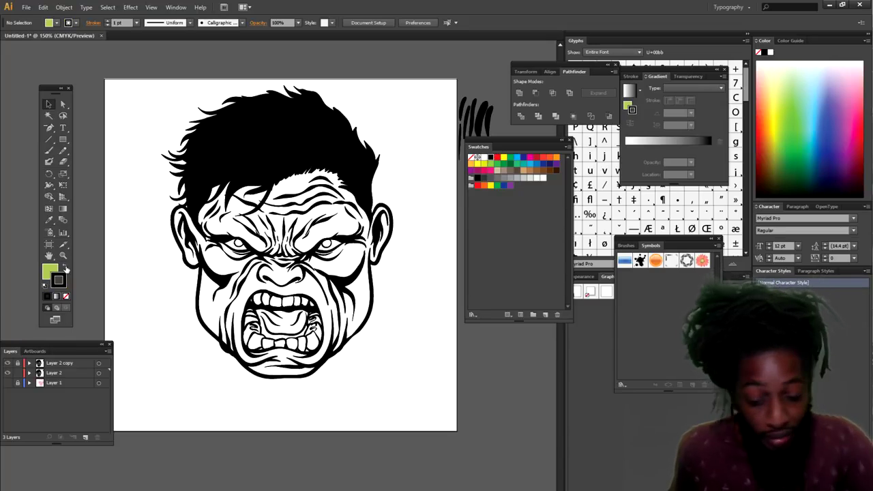
Step: Draw a green rectangle about 445 by 460 pt on Layer 2, covering the whole head
{"action": "left_click", "coordinate": [63, 142]}
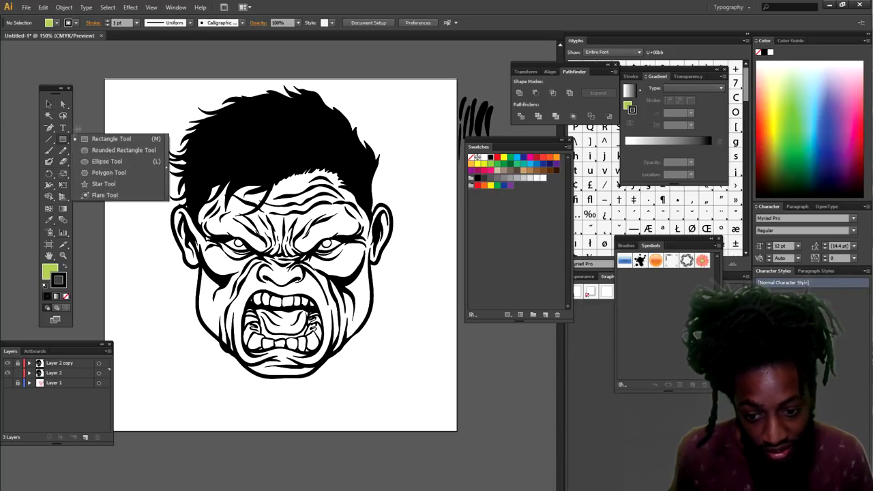
{"action": "left_click", "coordinate": [83, 139]}
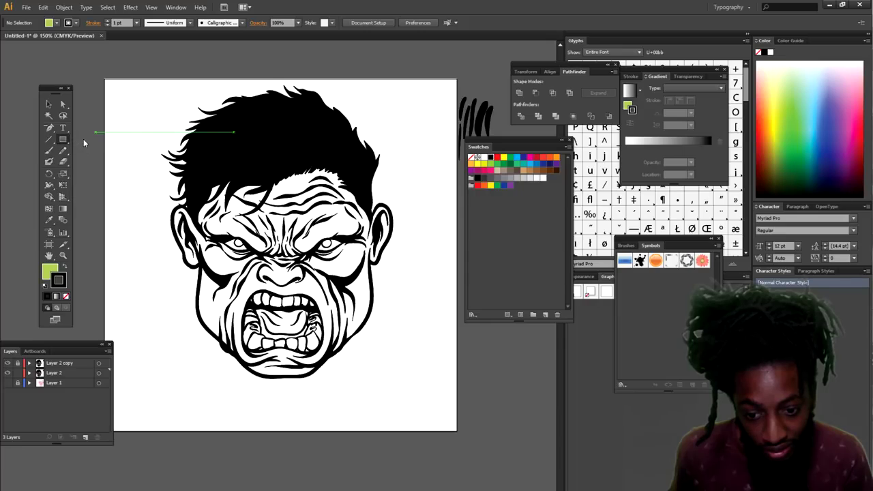
{"action": "left_click_drag", "start_coordinate": [133, 77], "coordinate": [448, 402]}
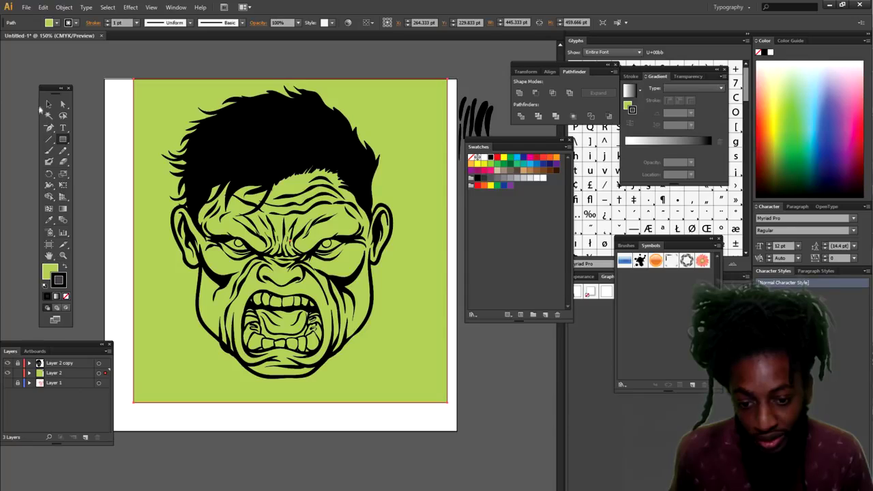
Step: Send the green rectangle to the back of Layer 2 and deselect it
{"action": "left_click", "coordinate": [48, 105]}
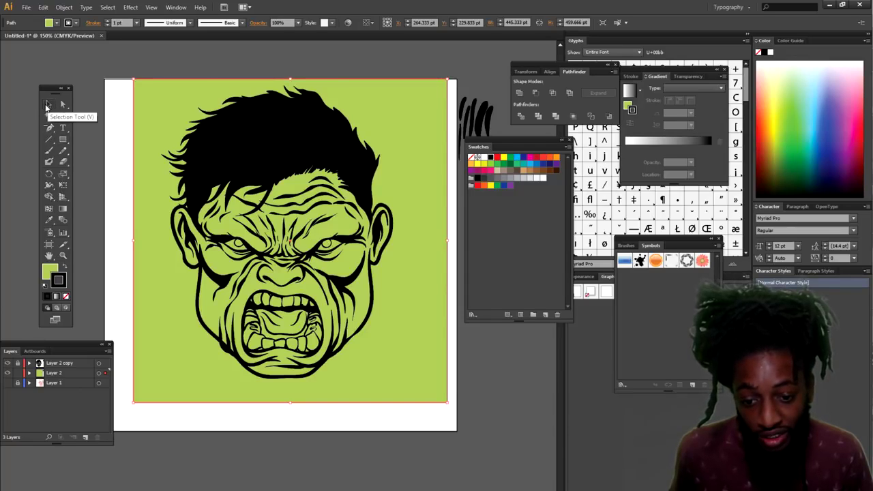
{"action": "right_click", "coordinate": [153, 99]}
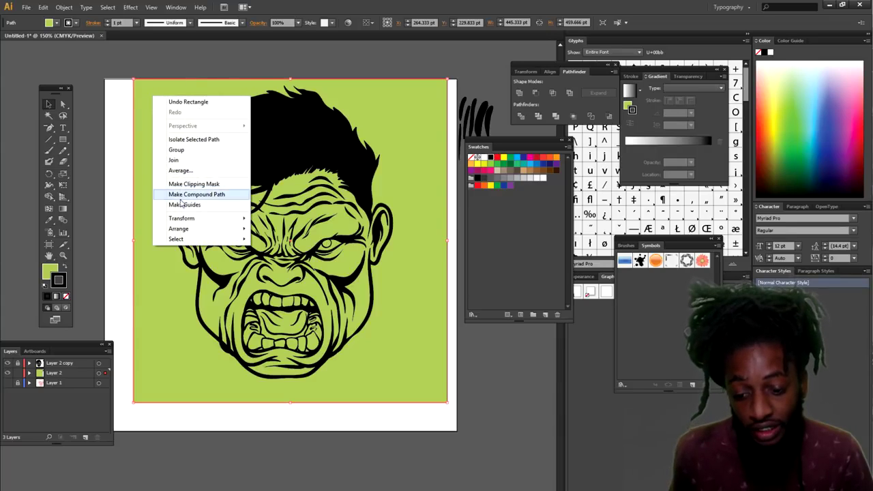
{"action": "mouse_move", "coordinate": [171, 223]}
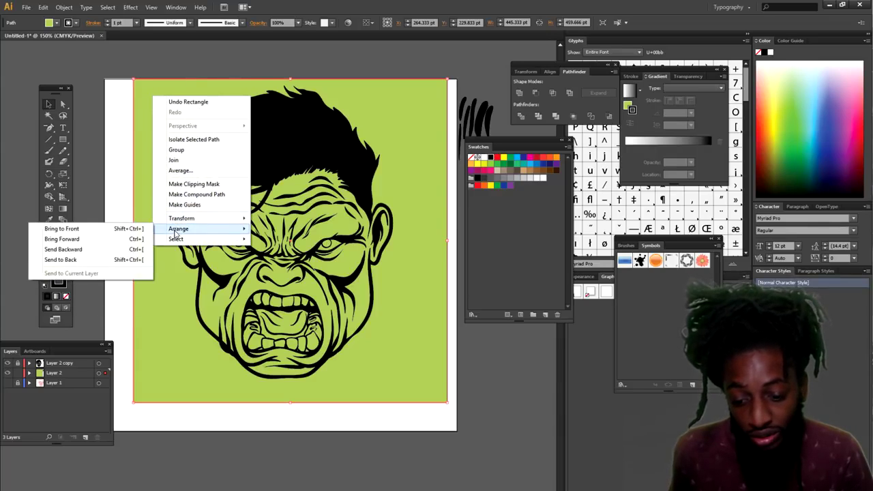
{"action": "mouse_move", "coordinate": [175, 240]}
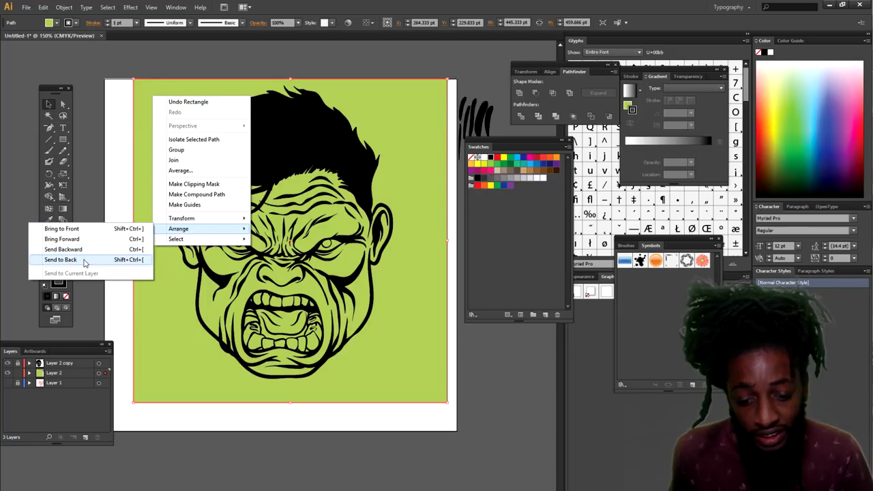
{"action": "left_click", "coordinate": [61, 260]}
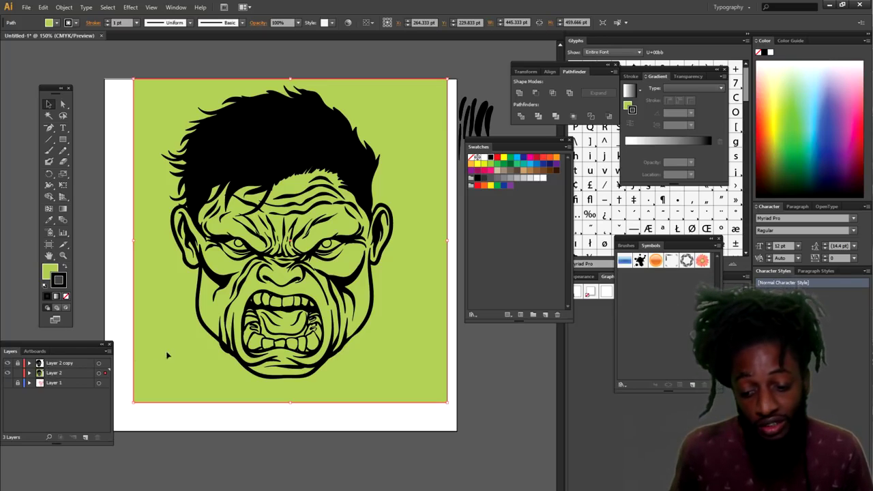
{"action": "left_click", "coordinate": [140, 444]}
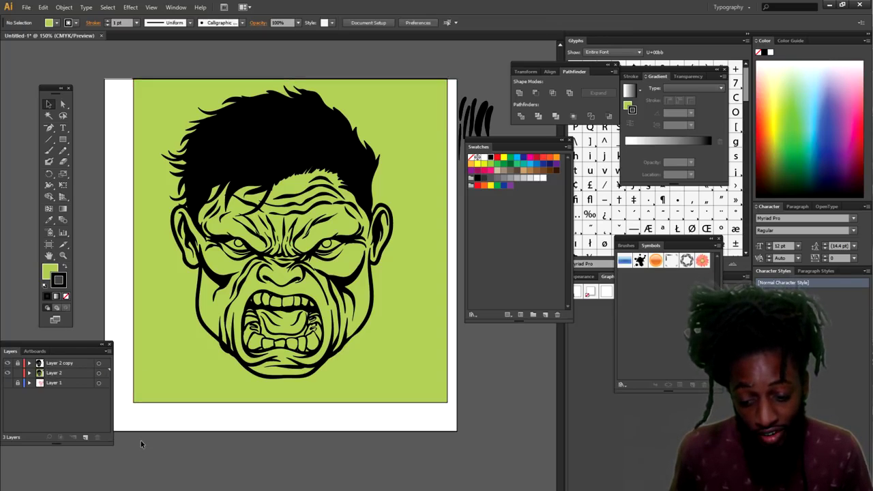
Step: Select the green rectangle together with the Layer 2 line art and combine them with Pathfinder Merge
{"action": "left_click_drag", "start_coordinate": [139, 464], "coordinate": [441, 68]}
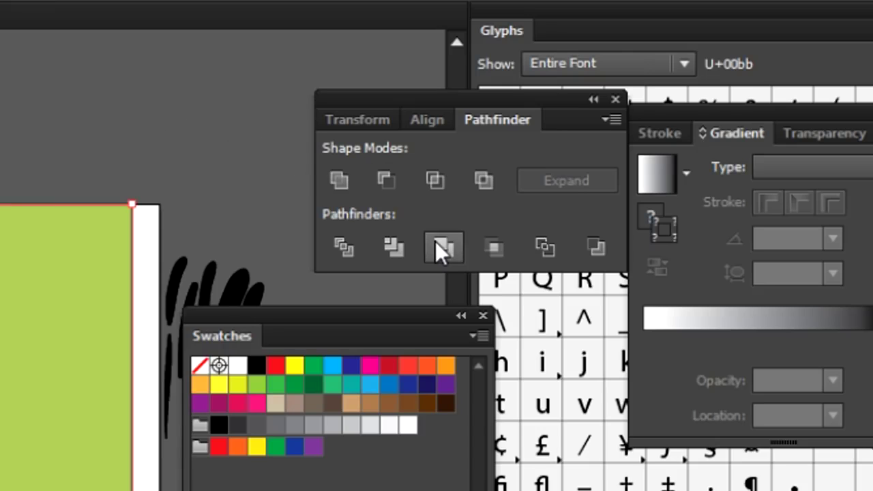
{"action": "left_click", "coordinate": [441, 249]}
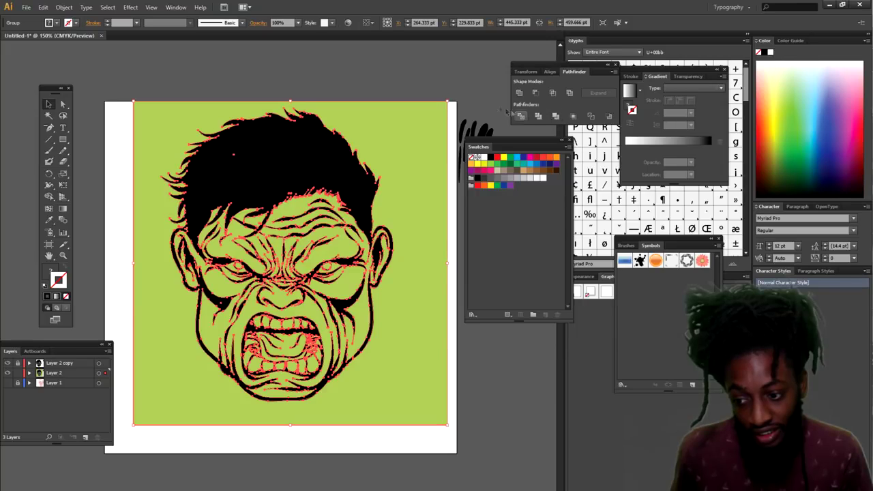
{"action": "left_click", "coordinate": [379, 69]}
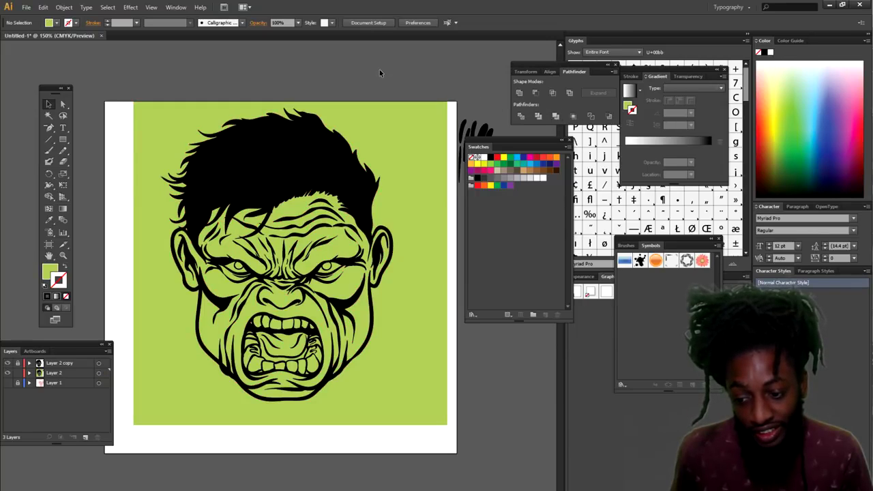
Step: Isolate the merged group and delete the green background area outside the head
{"action": "left_click", "coordinate": [372, 121]}
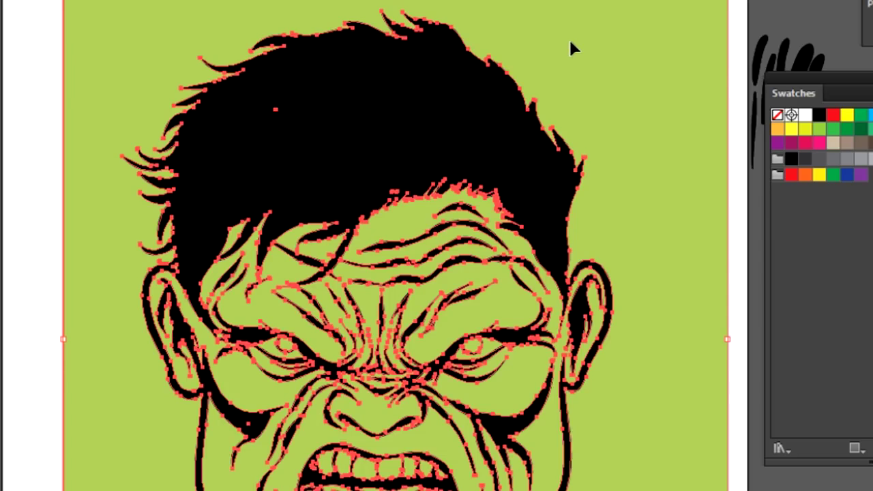
{"action": "right_click", "coordinate": [373, 126]}
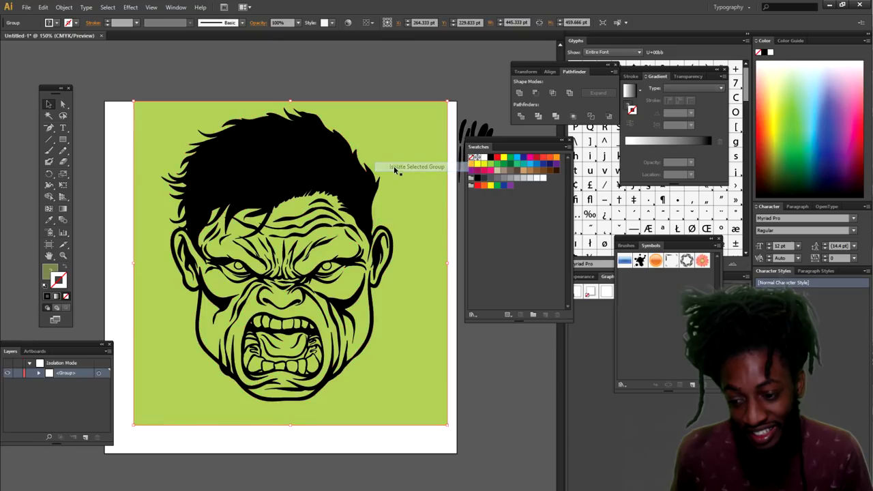
{"action": "left_click", "coordinate": [617, 136]}
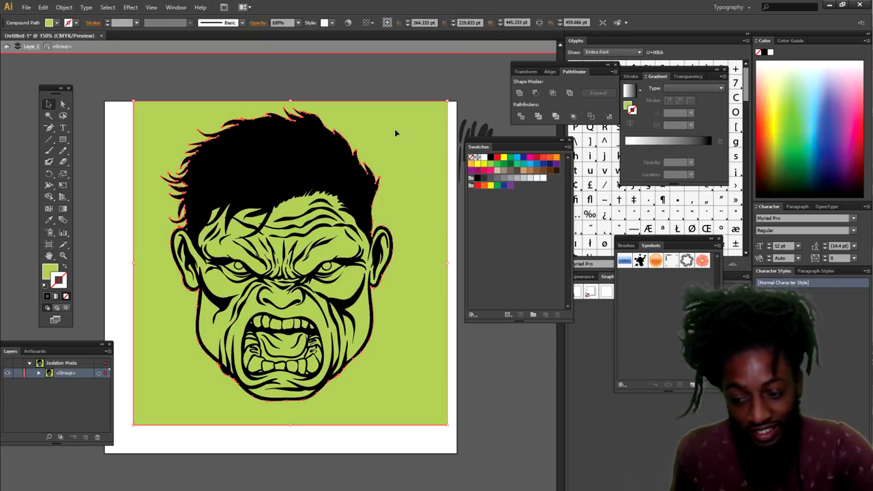
{"action": "left_click", "coordinate": [300, 257]}
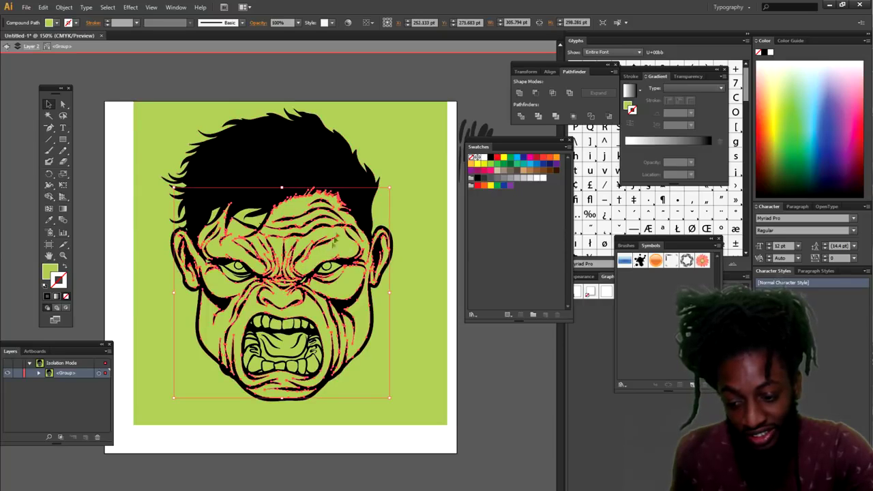
{"action": "left_click", "coordinate": [336, 75]}
{"action": "left_click", "coordinate": [349, 121]}
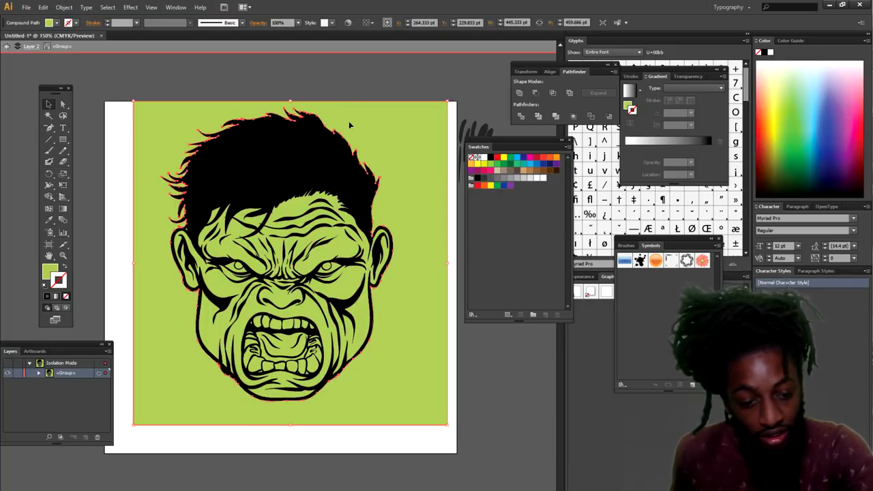
{"action": "key", "text": "Delete"}
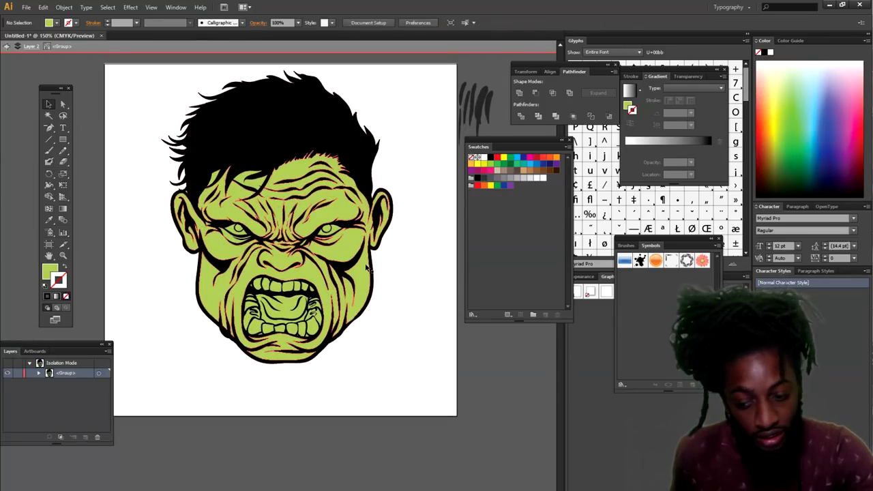
{"action": "key", "text": "ctrl+minus"}
{"action": "key", "text": "ctrl+plus"}
{"action": "key", "text": "ctrl+plus"}
{"action": "key", "text": "ctrl+plus"}
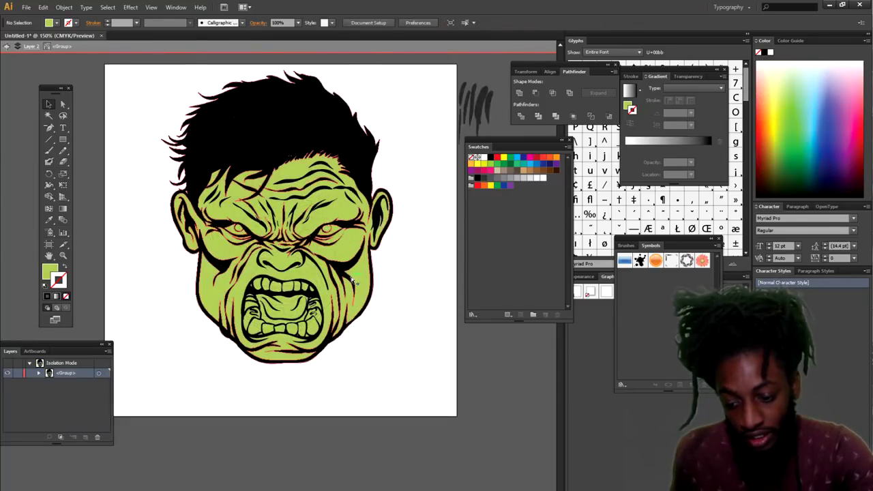
Step: Fill the whites of both eyes with white, give them no stroke, and deselect them
{"action": "left_click", "coordinate": [388, 185]}
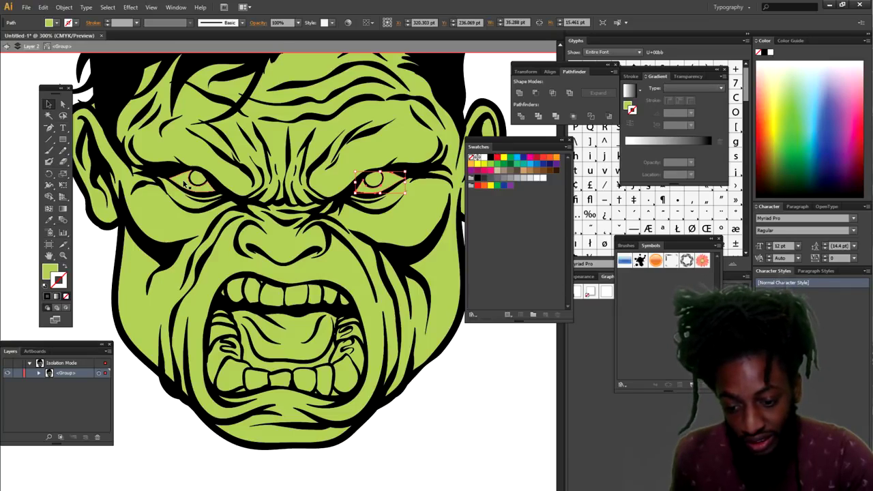
{"action": "left_click", "coordinate": [184, 182], "text": "shift"}
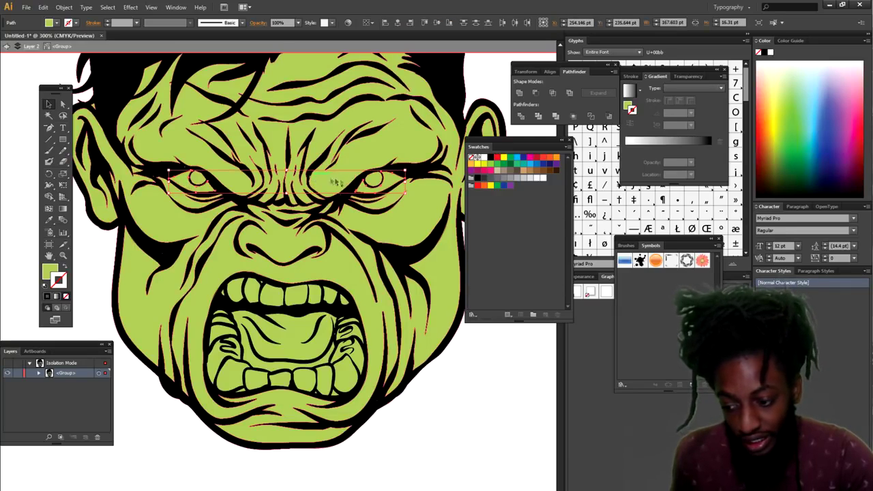
{"action": "left_click", "coordinate": [479, 157]}
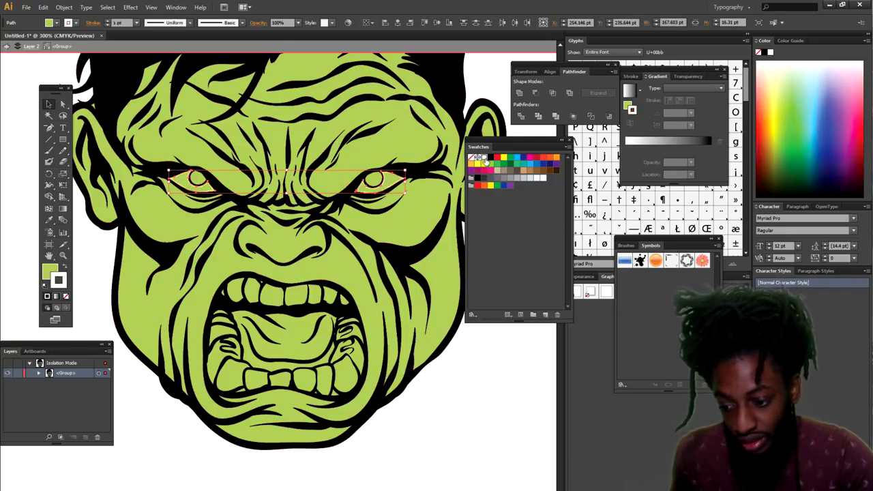
{"action": "left_click", "coordinate": [63, 267]}
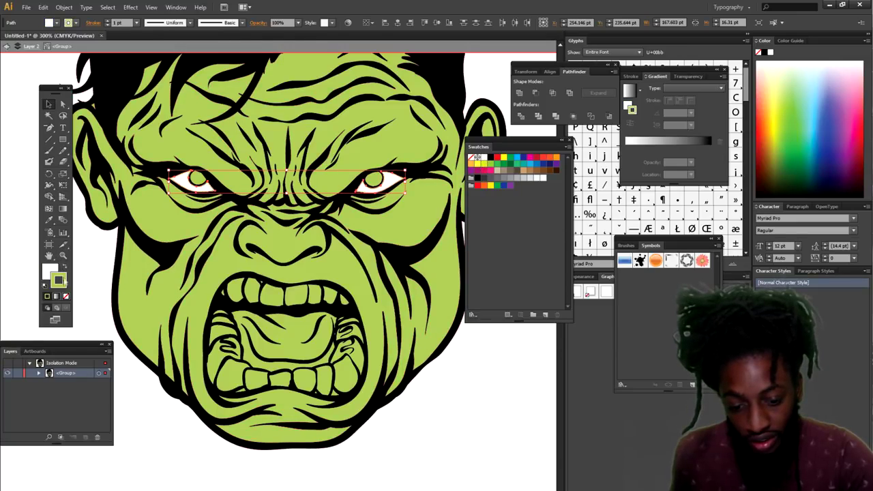
{"action": "left_click", "coordinate": [67, 296]}
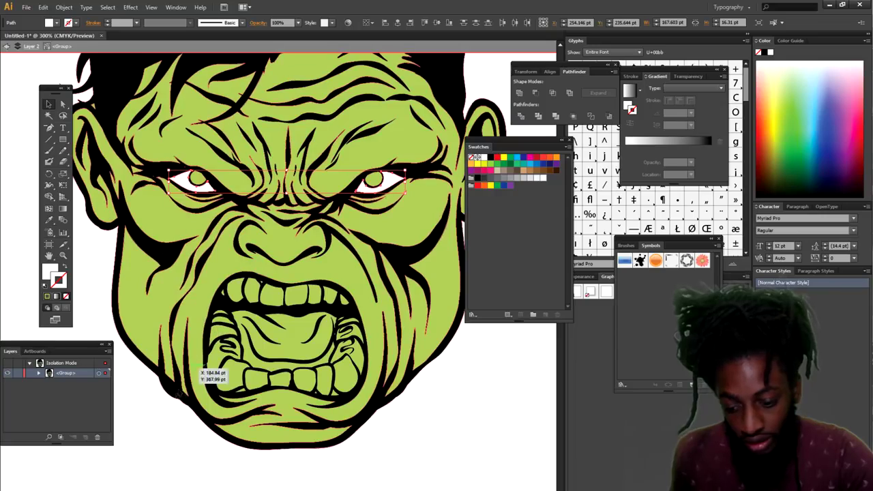
{"action": "left_click", "coordinate": [153, 426]}
Step: Select the upper row of teeth, fill them with white and remove their stroke
{"action": "left_click", "coordinate": [278, 301]}
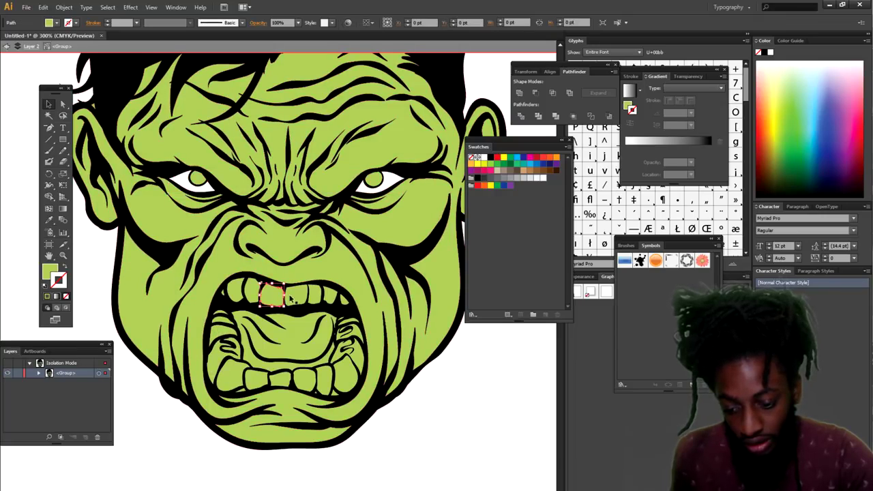
{"action": "left_click", "coordinate": [296, 297], "text": "shift"}
{"action": "left_click", "coordinate": [333, 295], "text": "shift"}
{"action": "left_click", "coordinate": [250, 291], "text": "shift"}
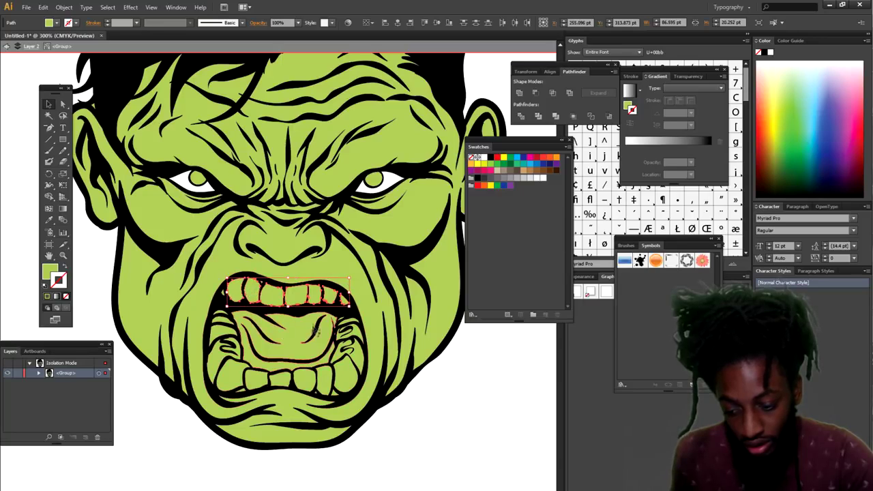
{"action": "left_click", "coordinate": [484, 157]}
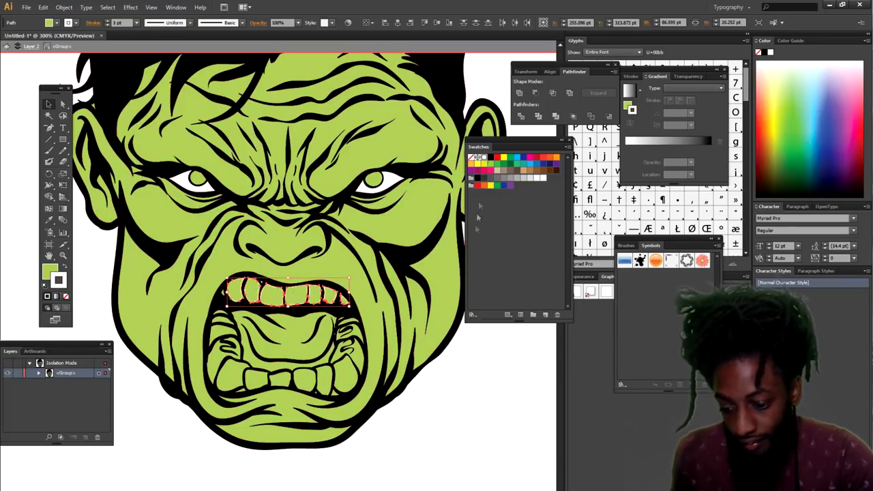
{"action": "left_click", "coordinate": [64, 268]}
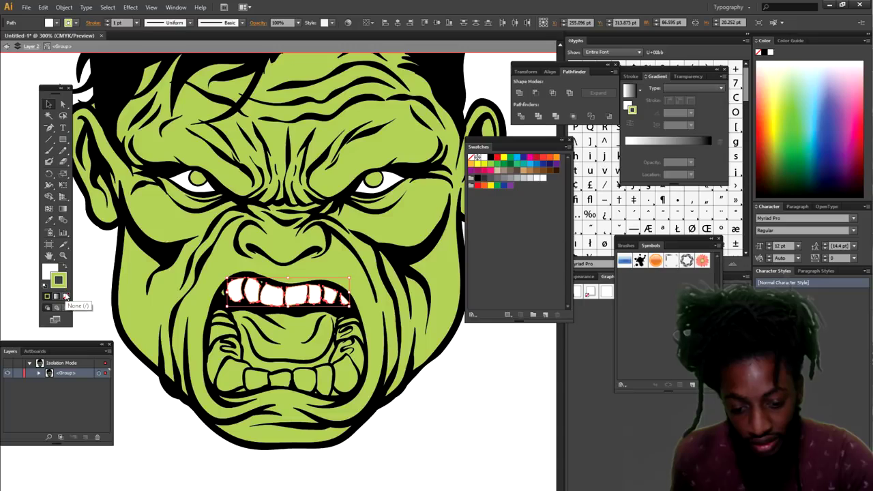
{"action": "left_click", "coordinate": [66, 298]}
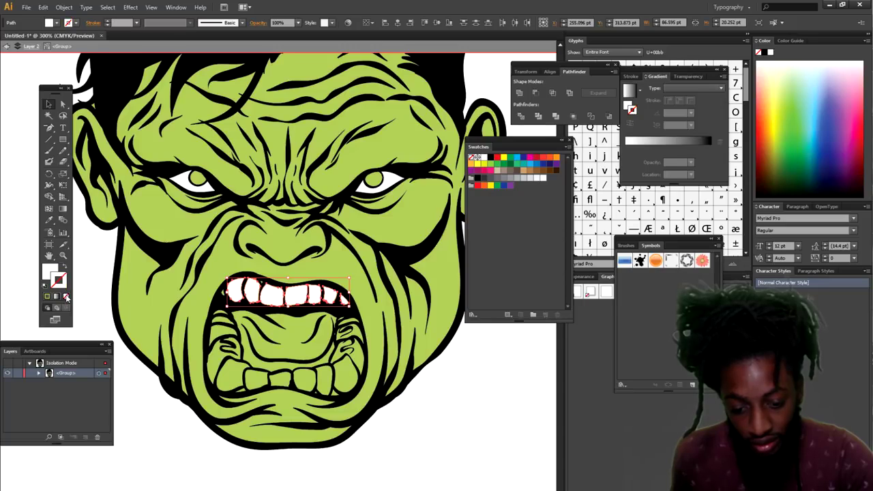
{"action": "left_click", "coordinate": [133, 400]}
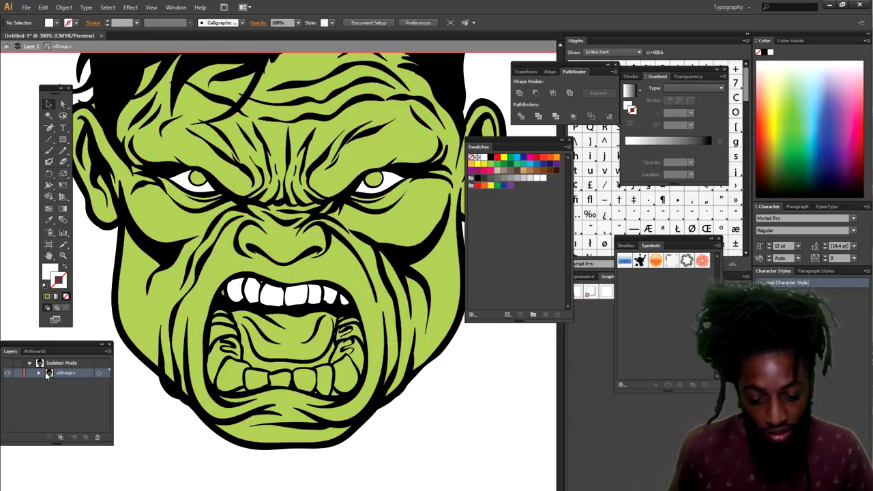
Step: Leave group isolation and examine the paths inside the merged group on Layer 2
{"action": "double_click", "coordinate": [134, 414]}
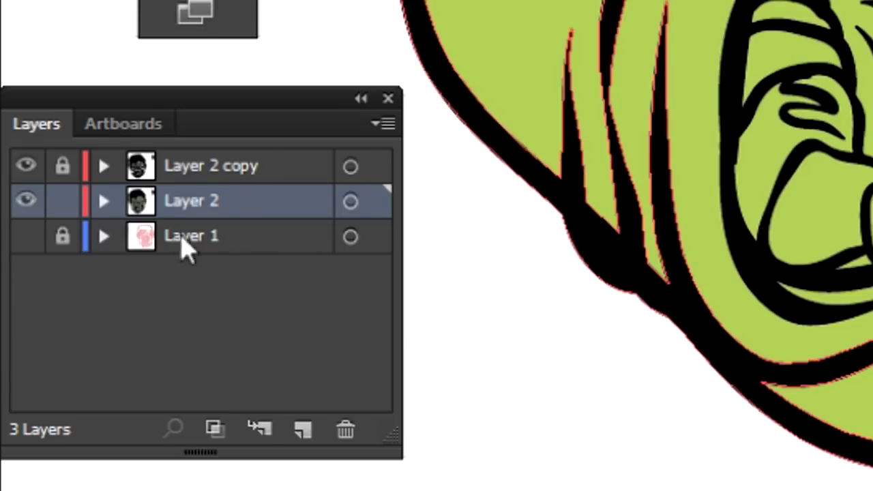
{"action": "left_click", "coordinate": [103, 201]}
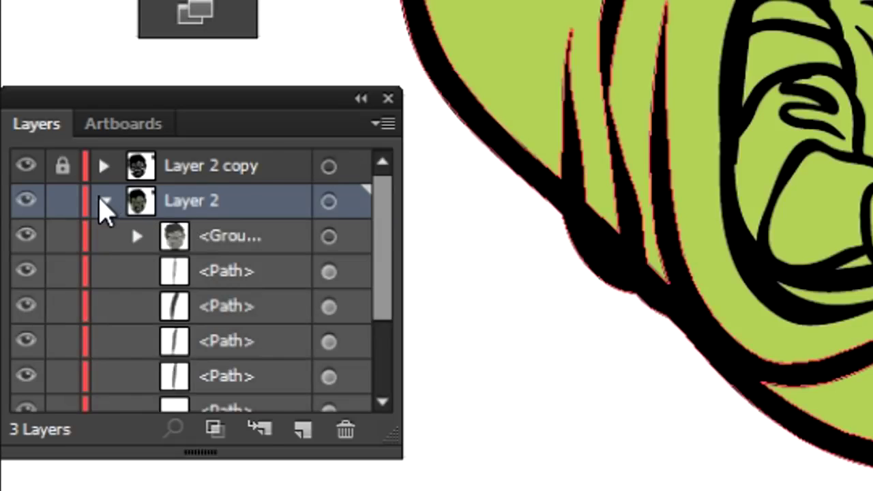
{"action": "scroll", "coordinate": [143, 230], "scroll_direction": "down", "scroll_amount": 5}
{"action": "scroll", "coordinate": [145, 231], "scroll_direction": "up", "scroll_amount": 5}
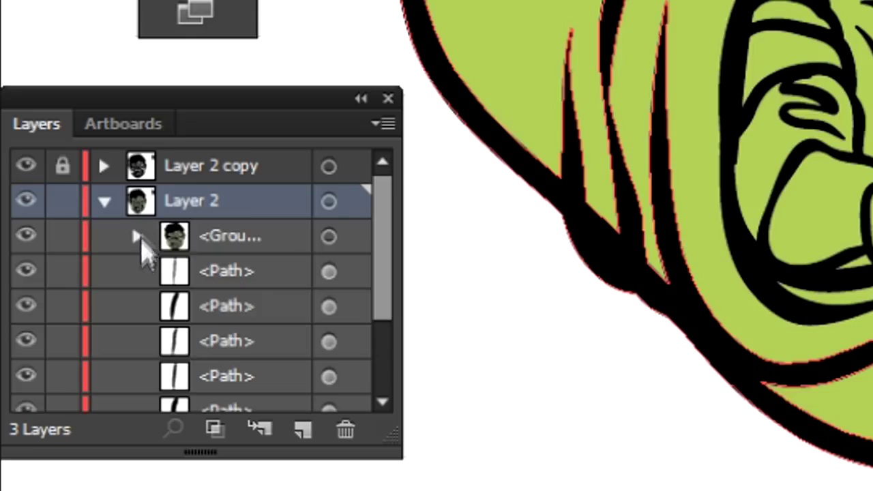
{"action": "left_click", "coordinate": [139, 236]}
{"action": "scroll", "coordinate": [144, 235], "scroll_direction": "down", "scroll_amount": 3}
{"action": "scroll", "coordinate": [146, 236], "scroll_direction": "down", "scroll_amount": 5}
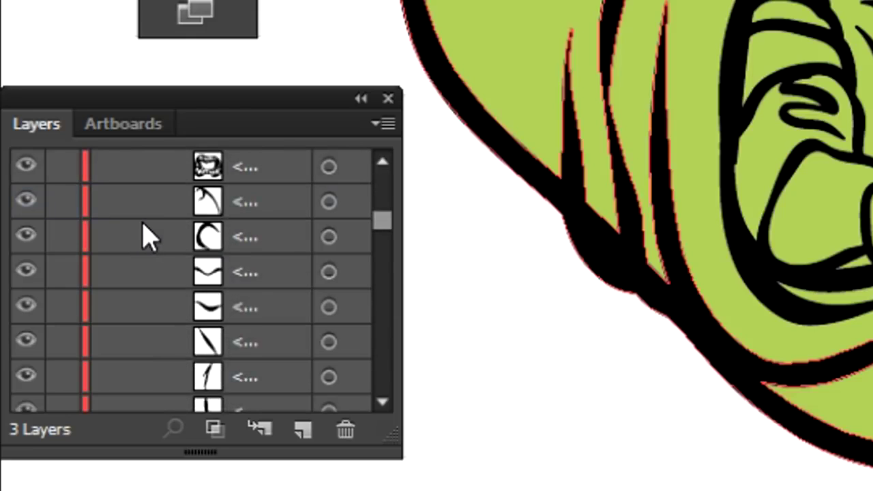
{"action": "scroll", "coordinate": [147, 230], "scroll_direction": "up", "scroll_amount": 3}
{"action": "scroll", "coordinate": [147, 228], "scroll_direction": "up", "scroll_amount": 5}
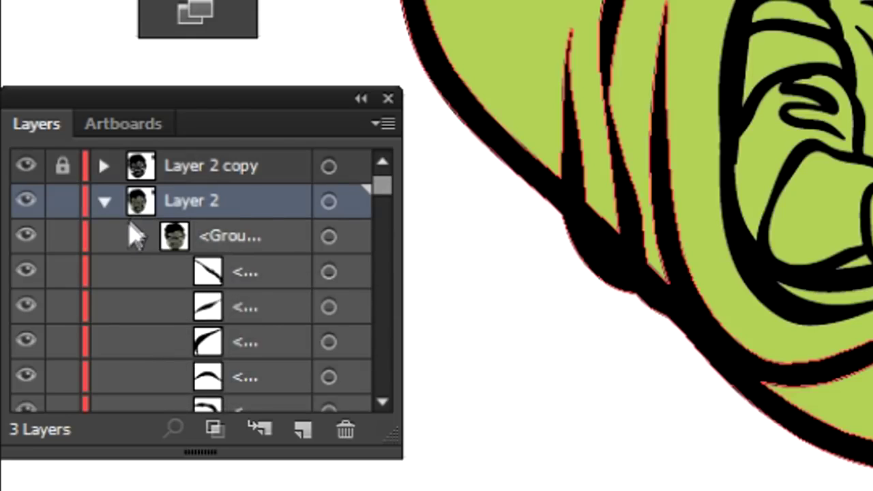
{"action": "left_click", "coordinate": [139, 235]}
{"action": "left_click", "coordinate": [105, 202]}
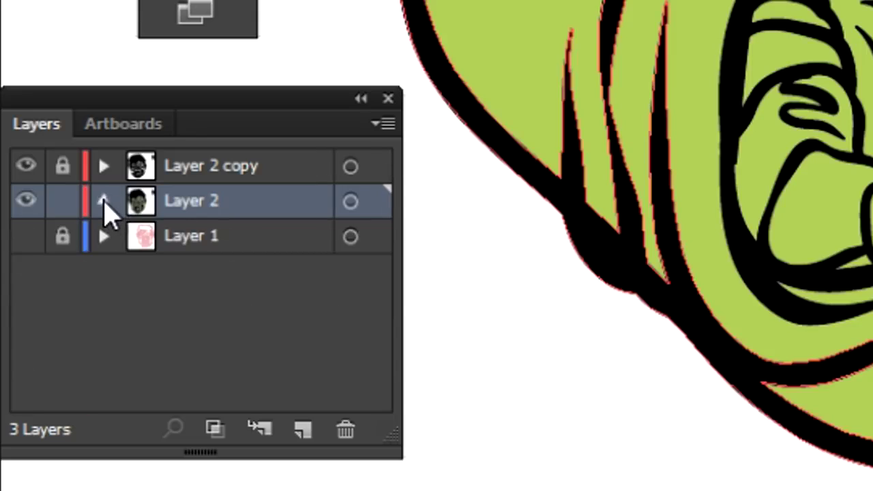
Step: Lock all the black line-art paths inside the merged group on Layer 2
{"action": "left_click", "coordinate": [104, 201]}
{"action": "left_click", "coordinate": [135, 233]}
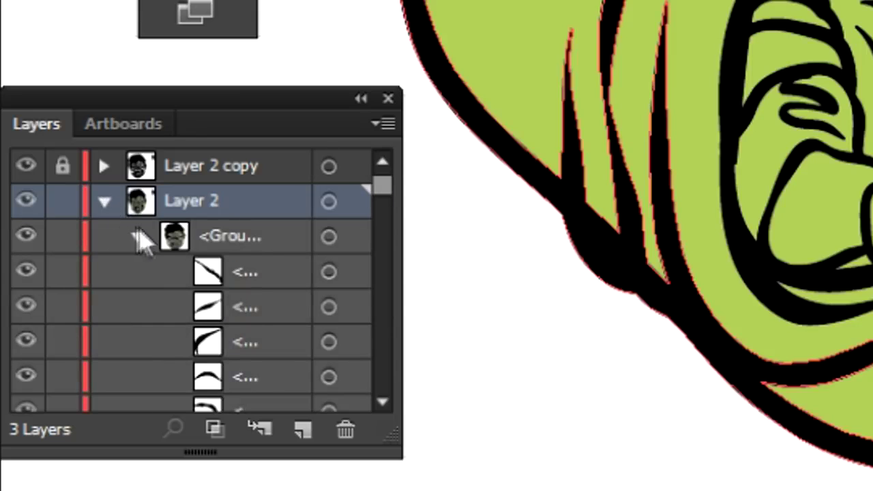
{"action": "scroll", "coordinate": [147, 242], "scroll_direction": "down", "scroll_amount": 5}
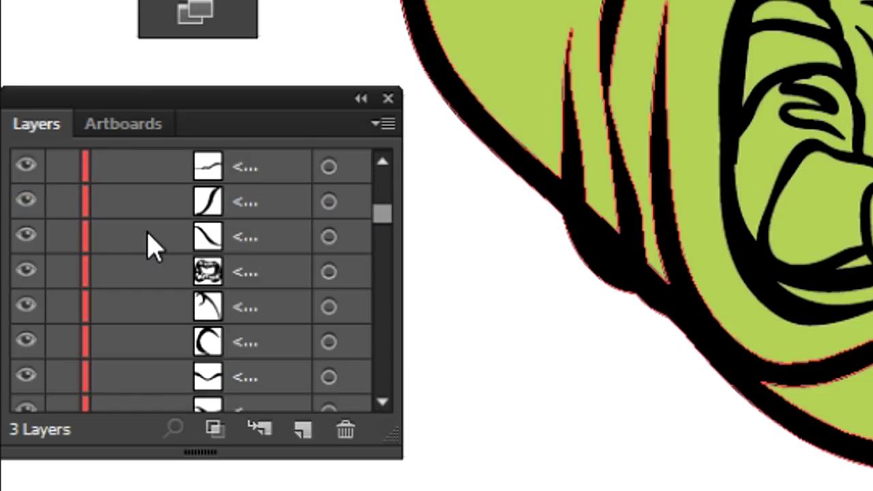
{"action": "scroll", "coordinate": [152, 244], "scroll_direction": "down", "scroll_amount": 6}
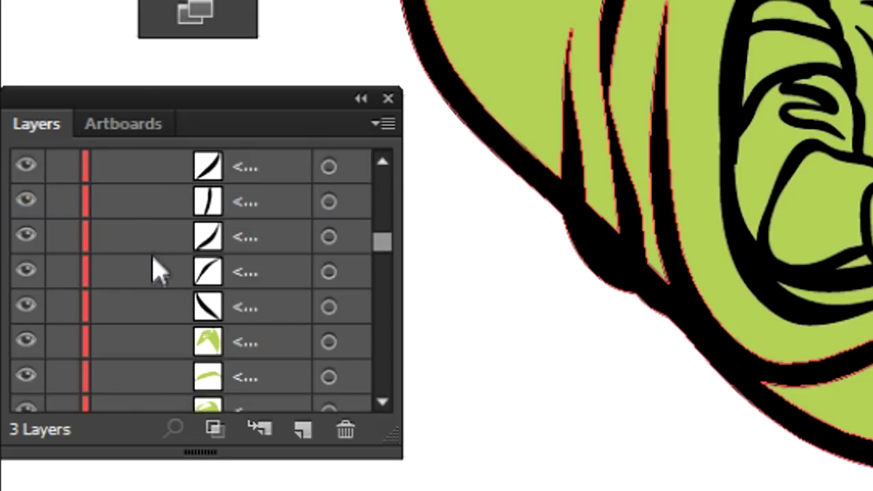
{"action": "scroll", "coordinate": [155, 276], "scroll_direction": "up", "scroll_amount": 3}
{"action": "left_click_drag", "start_coordinate": [64, 321], "coordinate": [79, 169]}
{"action": "scroll", "coordinate": [80, 184], "scroll_direction": "up", "scroll_amount": 5}
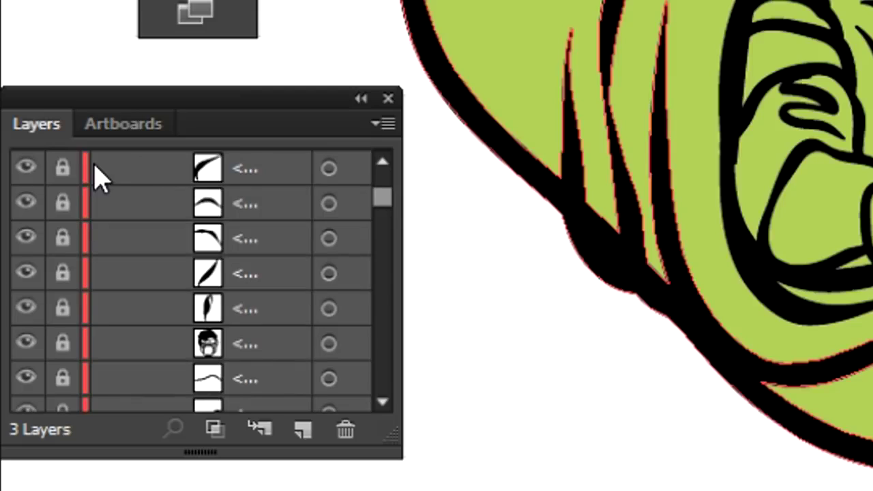
{"action": "left_click_drag", "start_coordinate": [73, 145], "coordinate": [83, 248]}
{"action": "left_click", "coordinate": [60, 234]}
{"action": "left_click", "coordinate": [62, 204]}
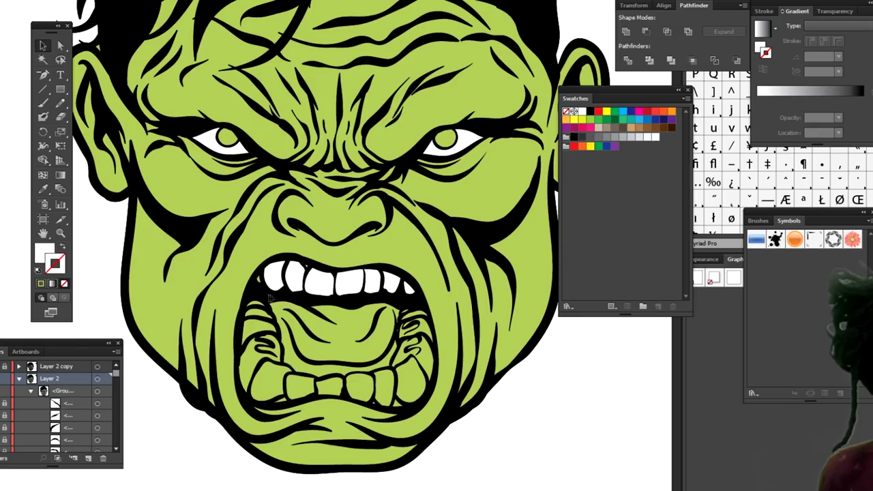
Step: Isolate the merged head group on Layer 2
{"action": "left_click", "coordinate": [259, 288]}
{"action": "right_click", "coordinate": [259, 285]}
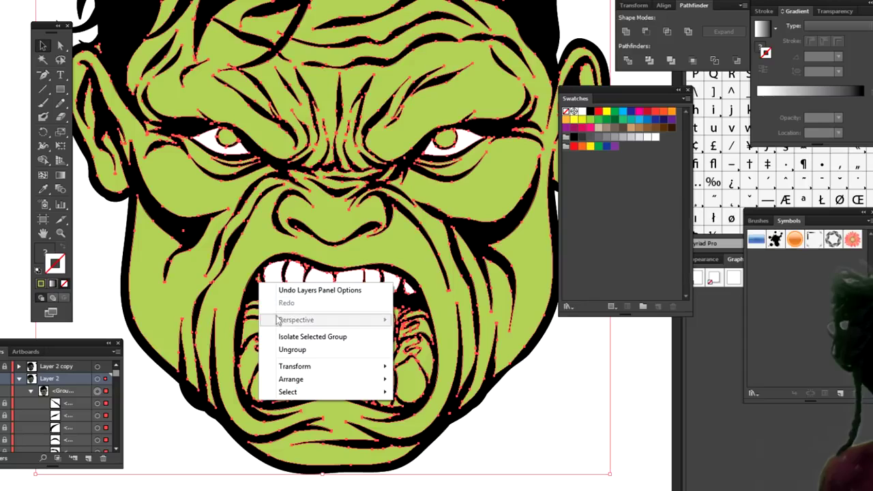
{"action": "left_click", "coordinate": [284, 338]}
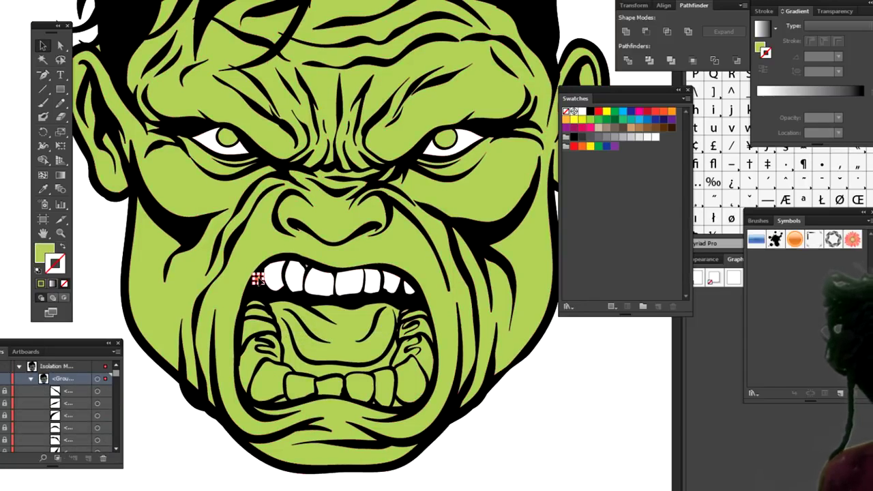
Step: Select the lower and side teeth plus the small outermost upper tooth and fill them with white, without a stroke
{"action": "left_click", "coordinate": [258, 278]}
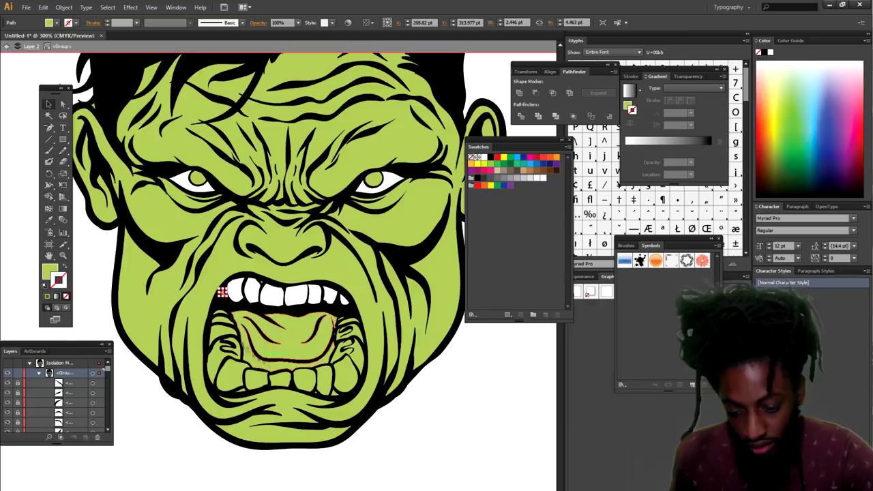
{"action": "left_click", "coordinate": [223, 329], "text": "shift"}
{"action": "left_click", "coordinate": [230, 377], "text": "shift"}
{"action": "left_click", "coordinate": [257, 379], "text": "shift"}
{"action": "left_click", "coordinate": [280, 379], "text": "shift"}
{"action": "left_click", "coordinate": [305, 380], "text": "shift"}
{"action": "left_click", "coordinate": [325, 380], "text": "shift"}
{"action": "left_click", "coordinate": [347, 375], "text": "shift"}
{"action": "left_click", "coordinate": [347, 350], "text": "shift"}
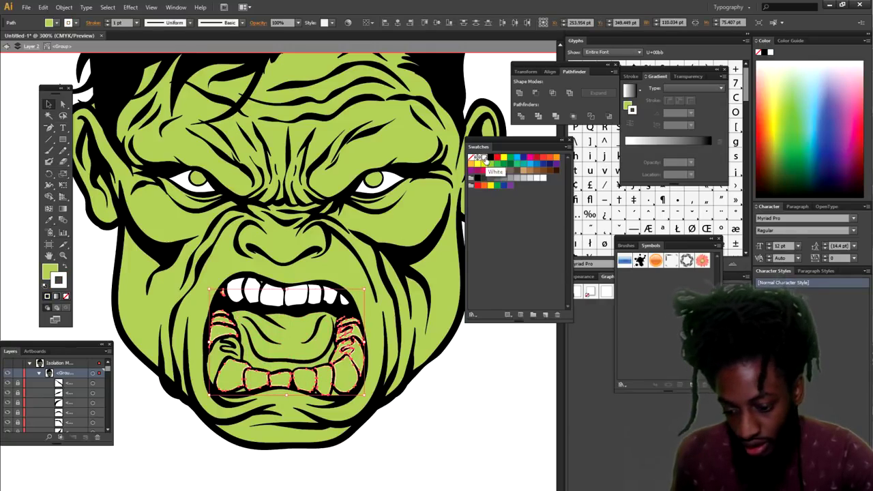
{"action": "left_click", "coordinate": [477, 157]}
{"action": "left_click", "coordinate": [214, 373]}
{"action": "left_click", "coordinate": [484, 158]}
Step: Fill the tongue with a light salmon pink mixed in the Color Picker
{"action": "left_click", "coordinate": [294, 335]}
{"action": "left_click", "coordinate": [490, 170]}
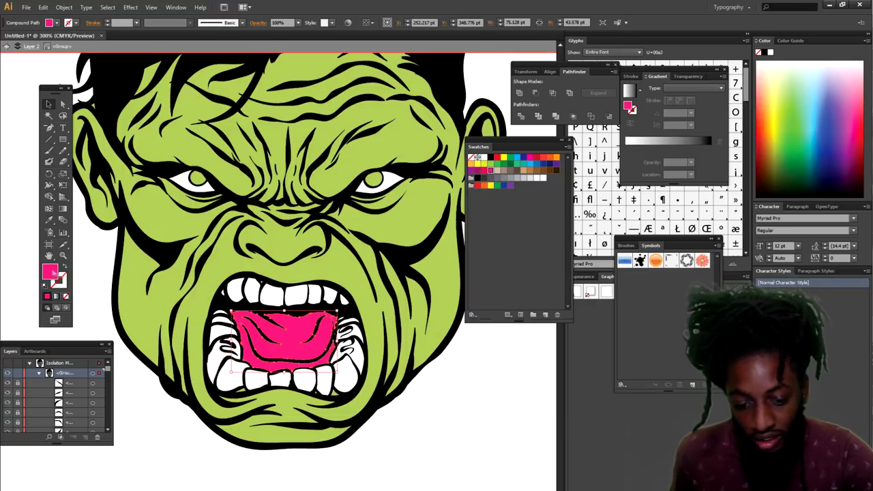
{"action": "double_click", "coordinate": [49, 272]}
{"action": "left_click", "coordinate": [126, 80]}
{"action": "left_click", "coordinate": [127, 91]}
{"action": "left_click", "coordinate": [231, 34]}
Step: Fill the small gum areas around the upper and lower teeth with a pinkish red mixed in the Color Picker
{"action": "scroll", "coordinate": [460, 390], "scroll_direction": "up", "scroll_amount": 3}
{"action": "left_click", "coordinate": [326, 414]}
{"action": "left_click", "coordinate": [262, 308], "text": "shift"}
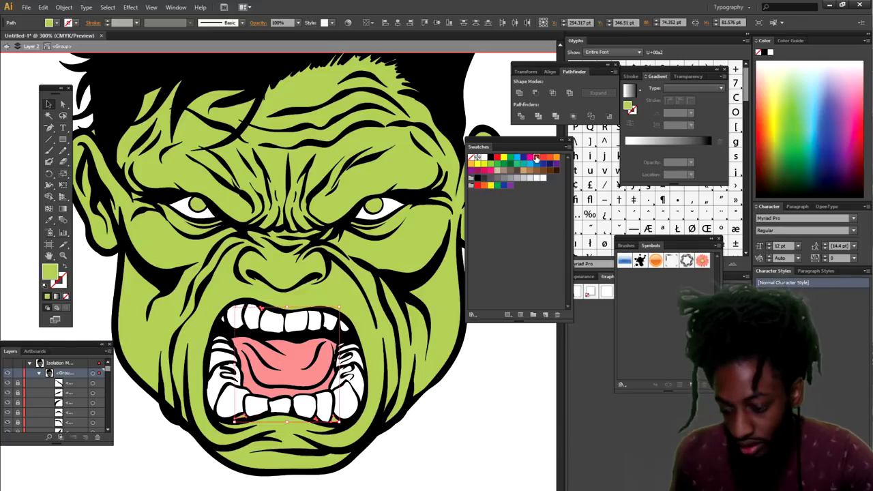
{"action": "left_click", "coordinate": [537, 158]}
{"action": "double_click", "coordinate": [49, 271]}
{"action": "left_click", "coordinate": [126, 82]}
{"action": "left_click", "coordinate": [232, 33]}
Step: Fill both irises with a darker green swatch and leave group isolation
{"action": "left_click", "coordinate": [507, 393]}
{"action": "scroll", "coordinate": [505, 386], "scroll_direction": "up", "scroll_amount": 2}
{"action": "key", "text": "ctrl+minus"}
{"action": "key", "text": "ctrl+minus"}
{"action": "key", "text": "ctrl+equal"}
{"action": "key", "text": "ctrl+equal"}
{"action": "key", "text": "p"}
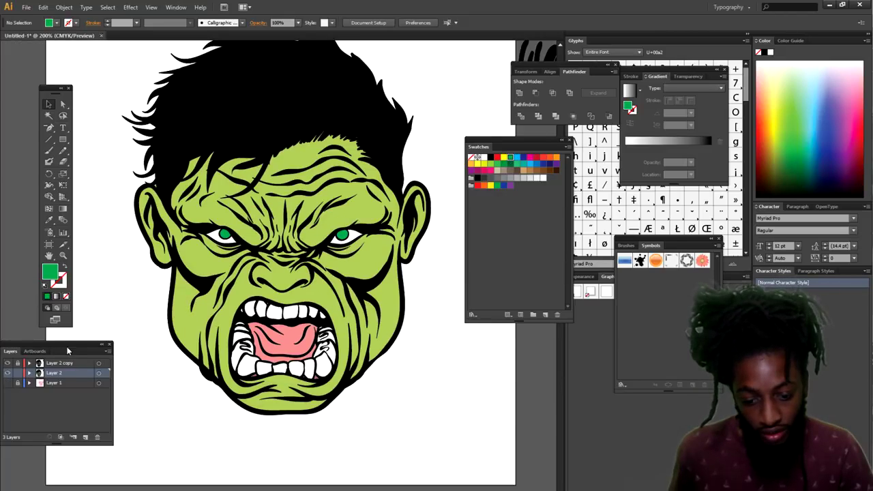
Step: Lock Layer 2 and add a new layer directly above it, below Layer 2 copy
{"action": "left_click_drag", "start_coordinate": [67, 350], "coordinate": [490, 361]}
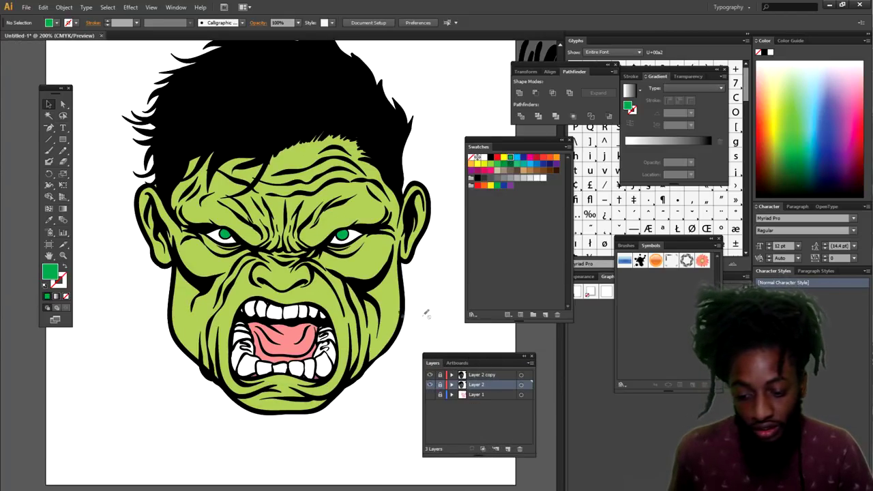
{"action": "scroll", "coordinate": [317, 332], "scroll_direction": "up", "scroll_amount": 1}
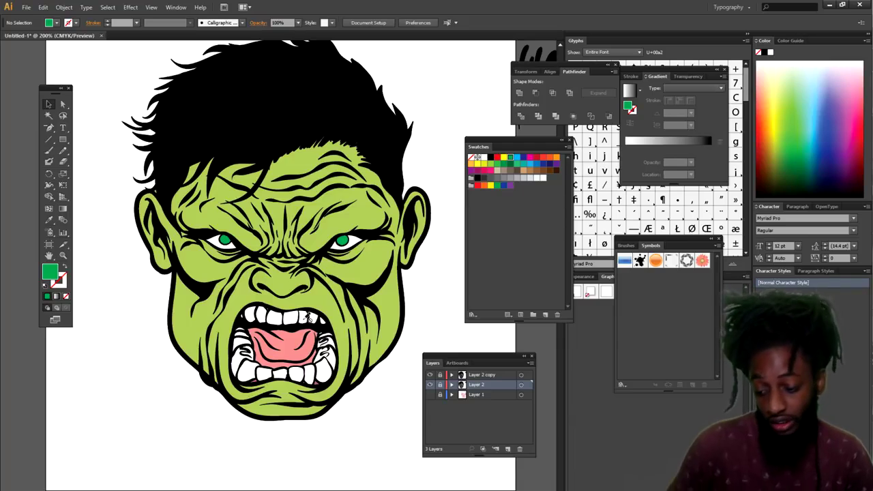
{"action": "left_click", "coordinate": [507, 450]}
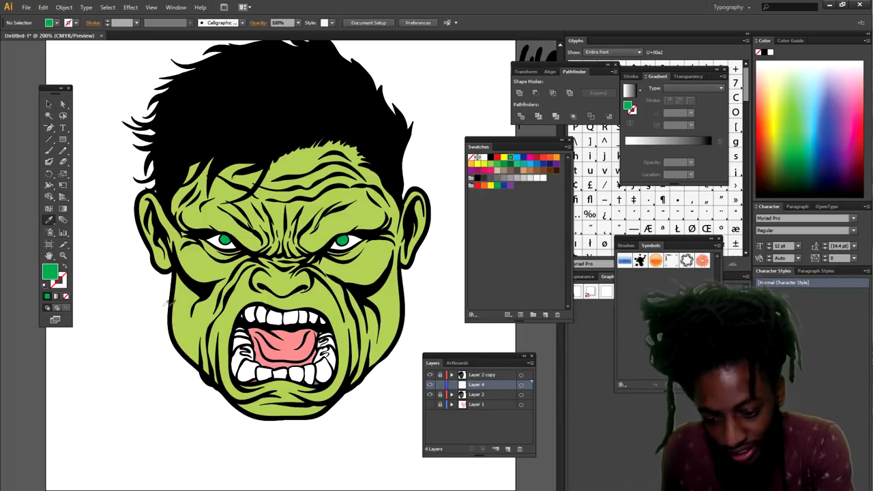
Step: Sample the skin green, darken it to #76843A in the Color Picker and make it the stroke colour with no fill
{"action": "left_click", "coordinate": [49, 220]}
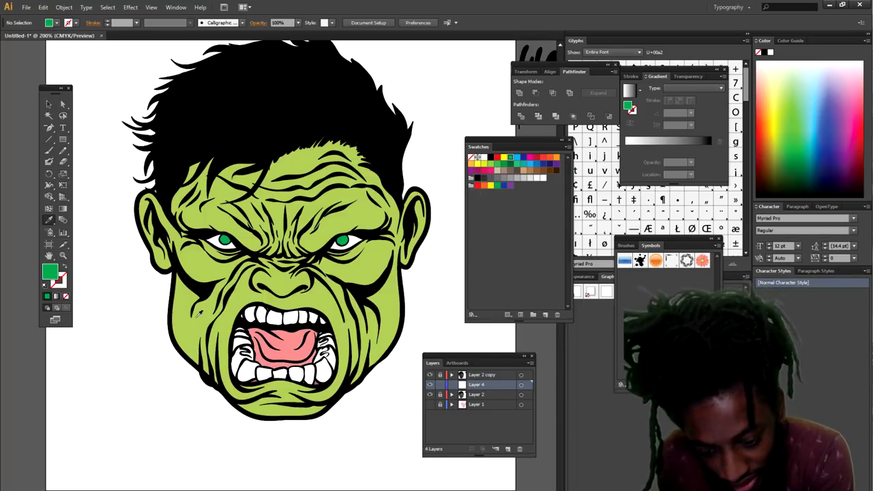
{"action": "left_click", "coordinate": [49, 219]}
{"action": "left_click", "coordinate": [247, 292]}
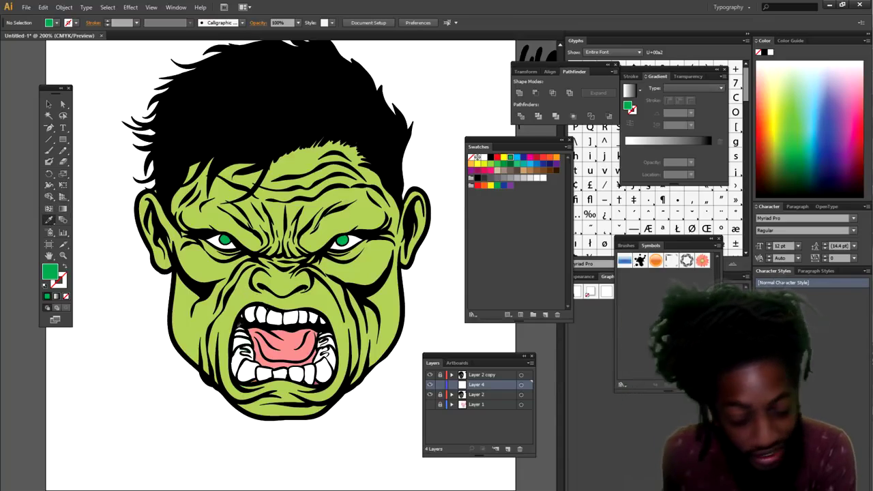
{"action": "left_click", "coordinate": [247, 292]}
{"action": "double_click", "coordinate": [52, 271]}
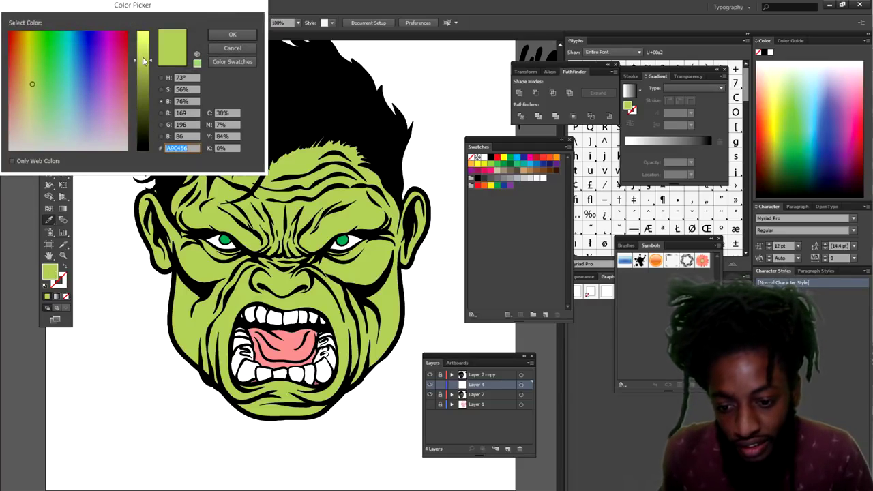
{"action": "left_click_drag", "start_coordinate": [144, 61], "coordinate": [151, 98]}
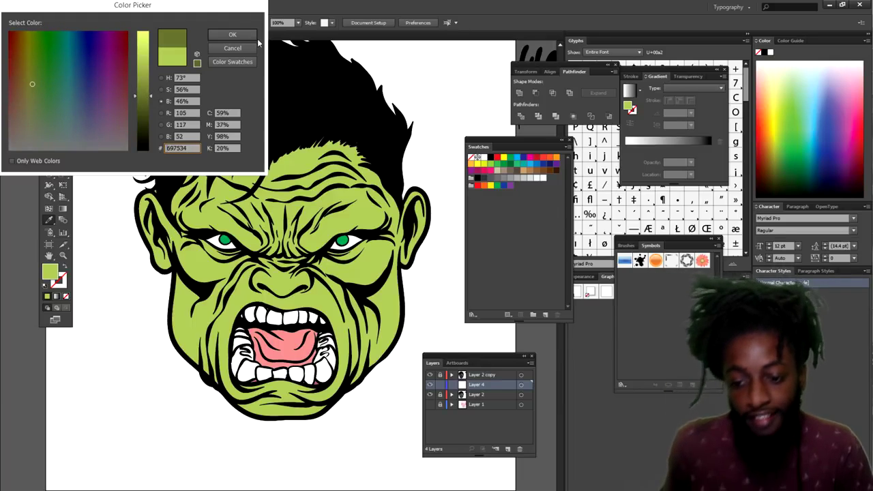
{"action": "left_click_drag", "start_coordinate": [142, 96], "coordinate": [142, 90]}
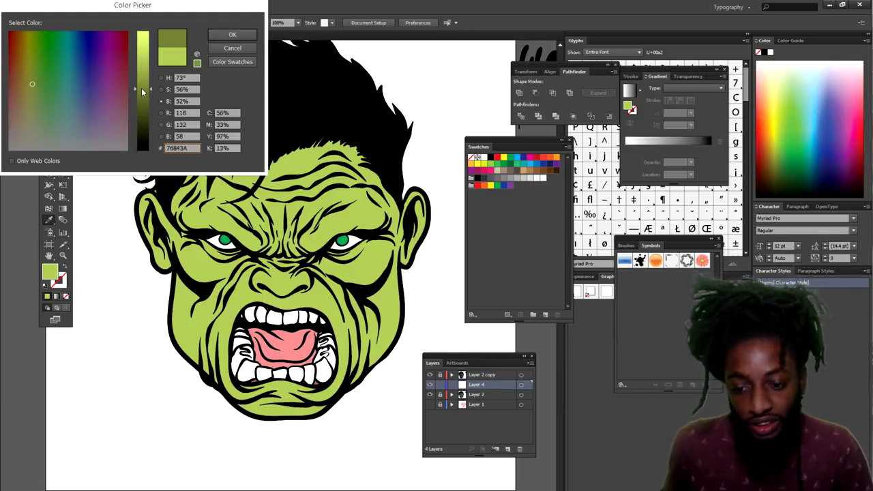
{"action": "left_click", "coordinate": [216, 38]}
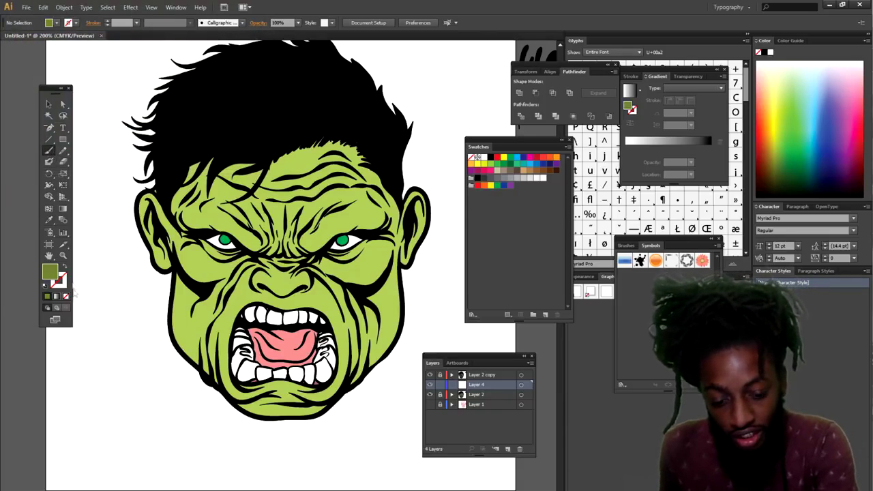
{"action": "key", "text": "shift+x"}
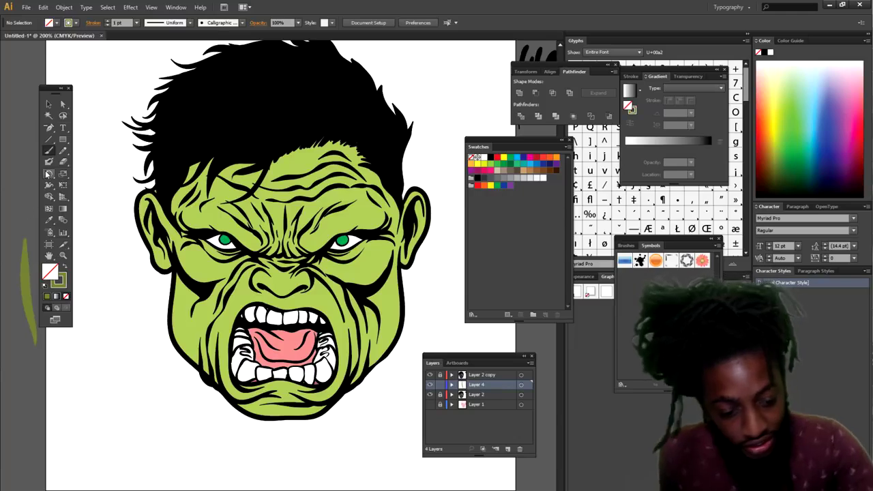
Step: Brush dark green shading on the right side's brow, from the inner eye corner around to the temple
{"action": "key", "text": "ctrl+plus"}
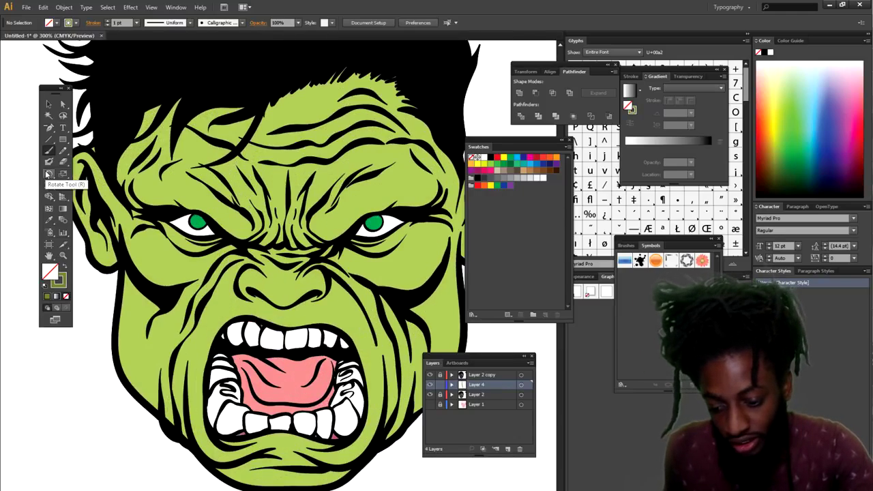
{"action": "scroll", "coordinate": [134, 243], "scroll_direction": "right", "scroll_amount": 2}
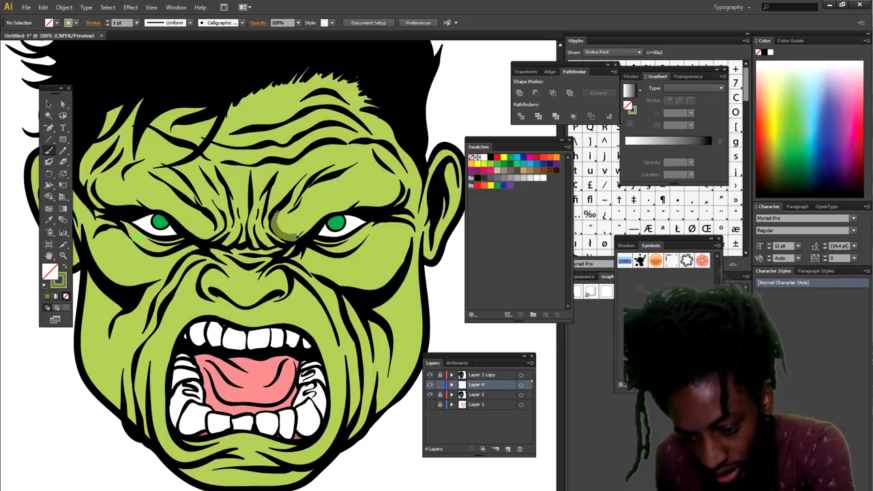
{"action": "mouse_move", "coordinate": [310, 224]}
{"action": "left_mouse_down"}
{"action": "mouse_move", "coordinate": [370, 205]}
{"action": "mouse_move", "coordinate": [403, 154]}
{"action": "mouse_move", "coordinate": [396, 148]}
{"action": "left_mouse_up"}
{"action": "left_click_drag", "start_coordinate": [403, 201], "coordinate": [396, 170]}
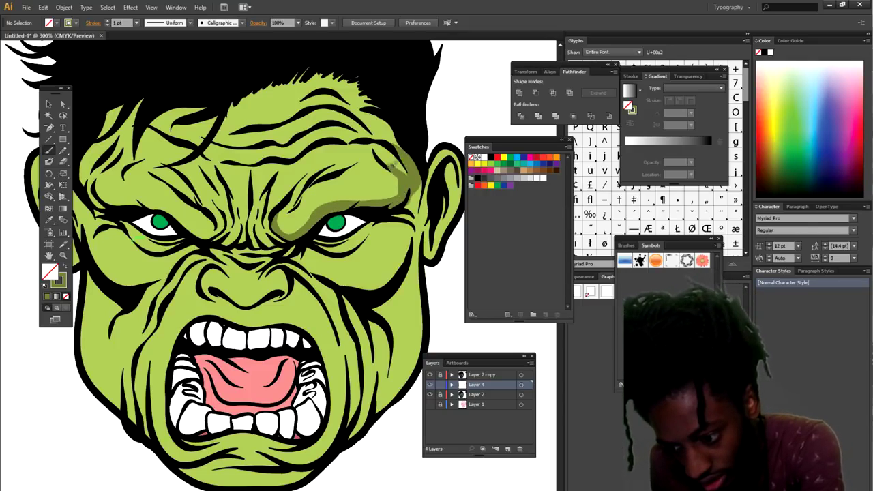
Step: Set the brush stroke weight to 0.5 pt and shade the right side's forehead folds, brow and lower eyelid
{"action": "left_click", "coordinate": [136, 24]}
{"action": "left_click", "coordinate": [145, 45]}
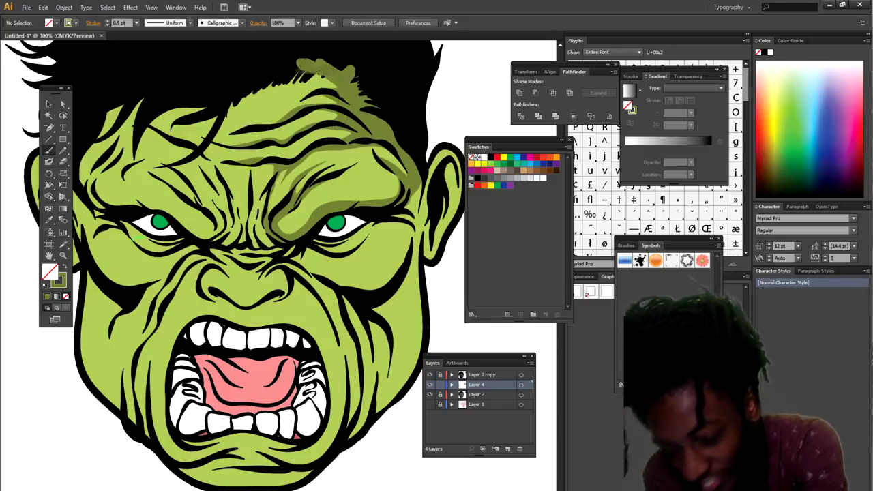
{"action": "key", "text": "ctrl+plus"}
{"action": "key", "text": "ctrl+0"}
{"action": "key", "text": "ctrl+plus"}
{"action": "key", "text": "ctrl+plus"}
{"action": "key", "text": "ctrl+plus"}
{"action": "left_click", "coordinate": [49, 150]}
{"action": "mouse_move", "coordinate": [265, 146]}
{"action": "left_mouse_down"}
{"action": "mouse_move", "coordinate": [297, 169]}
{"action": "mouse_move", "coordinate": [210, 224]}
{"action": "left_mouse_up"}
{"action": "left_click_drag", "start_coordinate": [293, 178], "coordinate": [356, 164]}
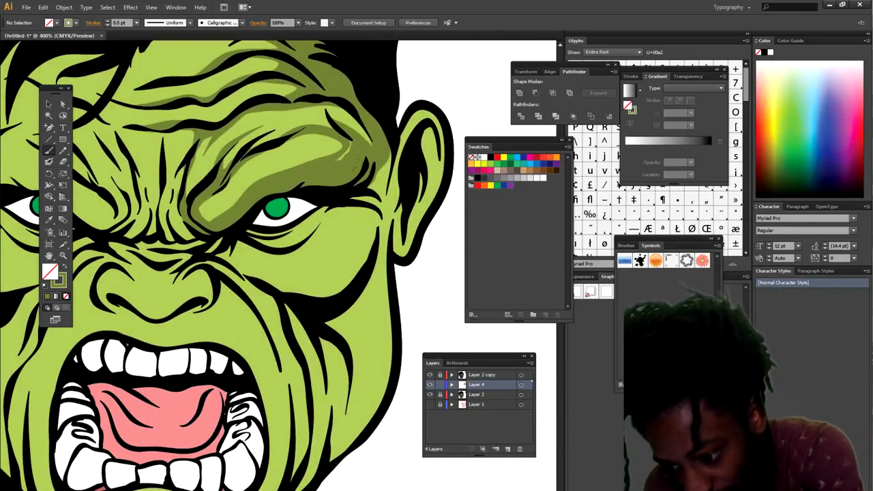
{"action": "mouse_move", "coordinate": [300, 117]}
{"action": "left_mouse_down"}
{"action": "mouse_move", "coordinate": [161, 261]}
{"action": "mouse_move", "coordinate": [256, 149]}
{"action": "left_mouse_up"}
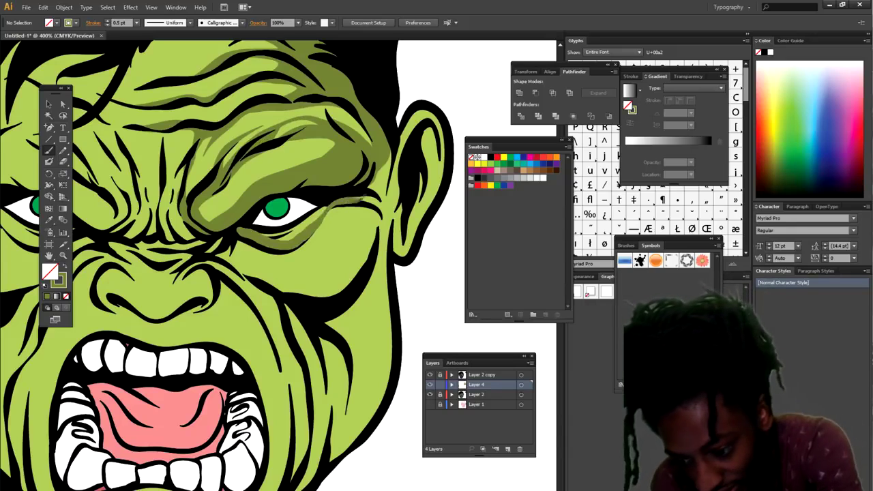
Step: Brush dark green shading onto the pouch below the right eye, the temple and the right ear
{"action": "left_click_drag", "start_coordinate": [356, 205], "coordinate": [363, 247]}
{"action": "mouse_move", "coordinate": [363, 247]}
{"action": "left_mouse_down"}
{"action": "mouse_move", "coordinate": [249, 261]}
{"action": "mouse_move", "coordinate": [217, 251]}
{"action": "mouse_move", "coordinate": [361, 259]}
{"action": "left_mouse_up"}
{"action": "left_click_drag", "start_coordinate": [373, 244], "coordinate": [303, 299]}
{"action": "left_click_drag", "start_coordinate": [374, 248], "coordinate": [368, 194]}
{"action": "left_click_drag", "start_coordinate": [375, 268], "coordinate": [391, 159]}
{"action": "left_click_drag", "start_coordinate": [375, 179], "coordinate": [375, 207]}
{"action": "mouse_move", "coordinate": [408, 257]}
{"action": "left_mouse_down"}
{"action": "mouse_move", "coordinate": [440, 148]}
{"action": "mouse_move", "coordinate": [419, 175]}
{"action": "left_mouse_up"}
Step: Brush dark green shading along the right side of the cheek and jaw
{"action": "key", "text": "ctrl+minus"}
{"action": "key", "text": "ctrl+minus"}
{"action": "key", "text": "ctrl+minus"}
{"action": "key", "text": "ctrl+equal"}
{"action": "key", "text": "ctrl+equal"}
{"action": "key", "text": "ctrl+equal"}
{"action": "scroll", "coordinate": [230, 424], "scroll_direction": "down", "scroll_amount": 2}
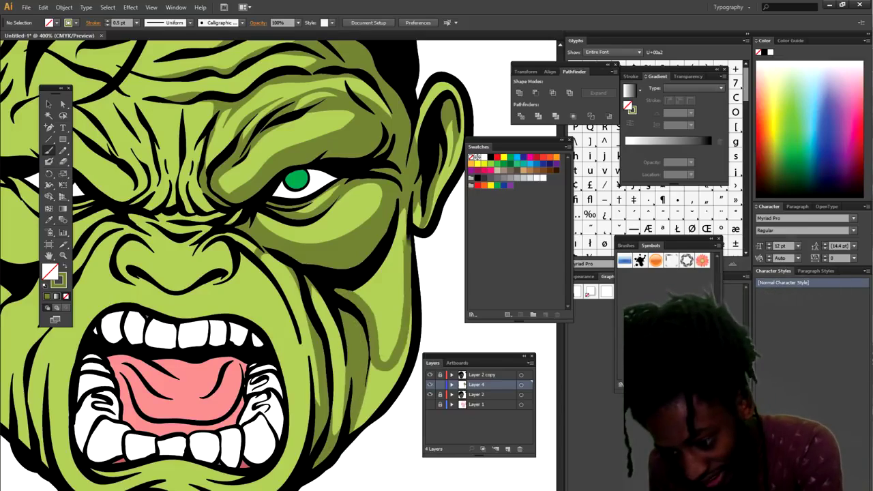
{"action": "mouse_move", "coordinate": [399, 368]}
{"action": "left_mouse_down"}
{"action": "mouse_move", "coordinate": [375, 383]}
{"action": "mouse_move", "coordinate": [382, 300]}
{"action": "left_mouse_up"}
{"action": "key", "text": "ctrl+minus"}
{"action": "key", "text": "ctrl+minus"}
{"action": "key", "text": "ctrl+minus"}
{"action": "key", "text": "ctrl+minus"}
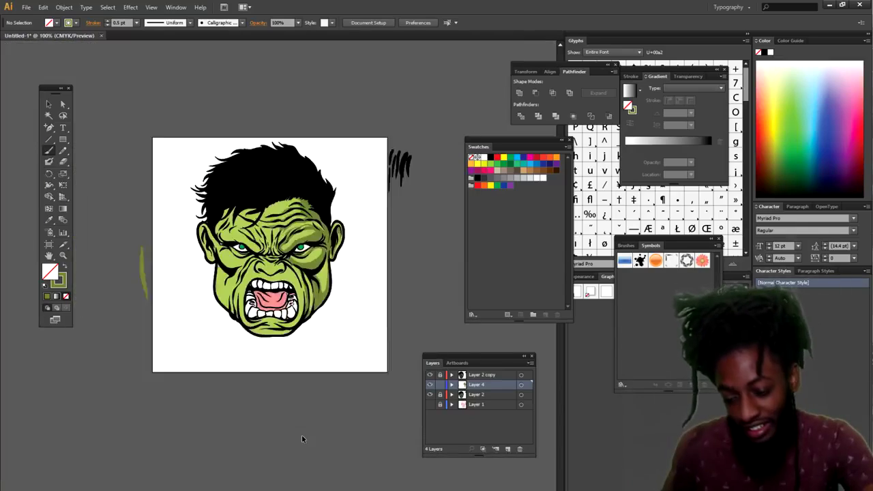
Step: Shade around the nose and the skin folds beside the right side of the mouth in dark green
{"action": "key", "text": "ctrl+equal"}
{"action": "key", "text": "ctrl+equal"}
{"action": "key", "text": "ctrl+equal"}
{"action": "key", "text": "ctrl+equal"}
{"action": "scroll", "coordinate": [332, 428], "scroll_direction": "down", "scroll_amount": 1}
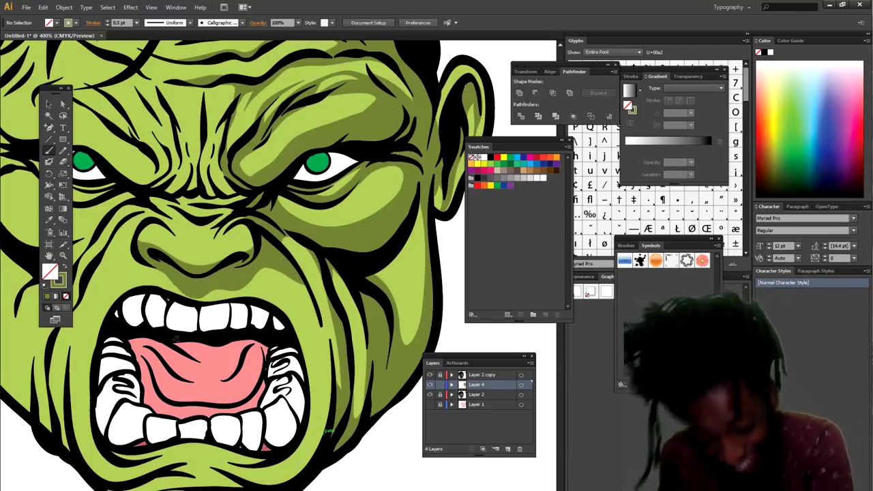
{"action": "scroll", "coordinate": [321, 427], "scroll_direction": "down", "scroll_amount": 2}
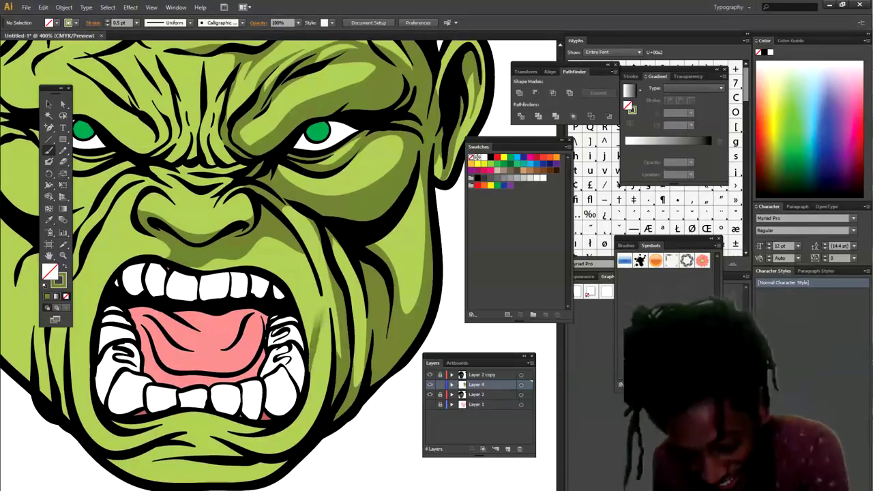
{"action": "mouse_move", "coordinate": [333, 369]}
{"action": "left_mouse_down"}
{"action": "mouse_move", "coordinate": [314, 390]}
{"action": "mouse_move", "coordinate": [322, 330]}
{"action": "left_mouse_up"}
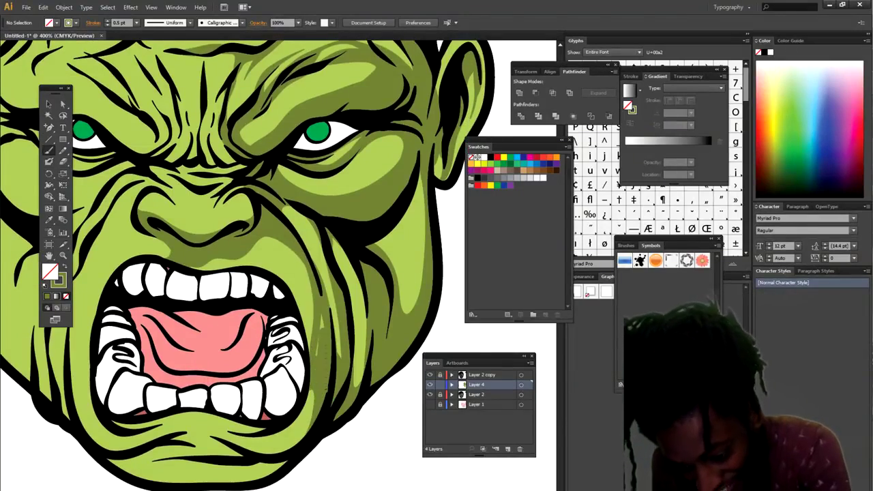
Step: Brush dark green shading into the wrinkles between the eyebrows, above the bridge of the nose
{"action": "key", "text": "ctrl+minus"}
{"action": "key", "text": "ctrl+minus"}
{"action": "key", "text": "ctrl+minus"}
{"action": "key", "text": "ctrl+plus"}
{"action": "key", "text": "ctrl+plus"}
{"action": "key", "text": "ctrl+plus"}
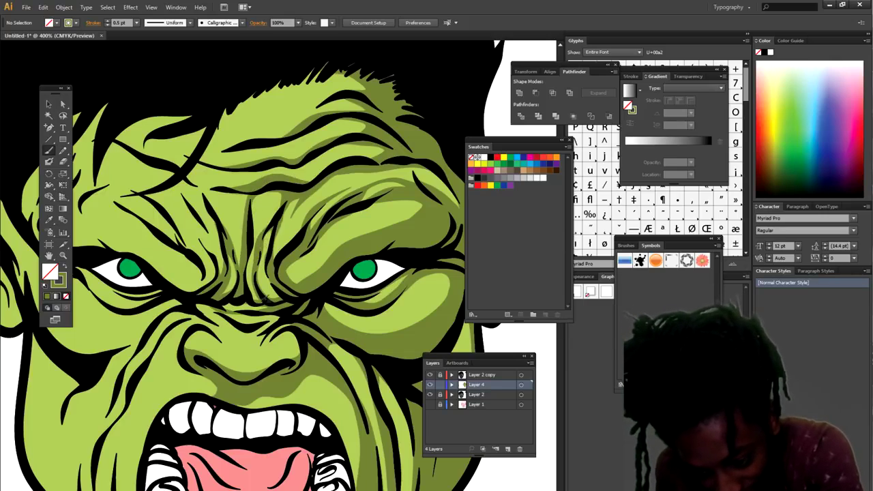
{"action": "left_click_drag", "start_coordinate": [249, 311], "coordinate": [223, 306]}
{"action": "left_click_drag", "start_coordinate": [220, 276], "coordinate": [180, 182]}
{"action": "left_click_drag", "start_coordinate": [223, 273], "coordinate": [191, 227]}
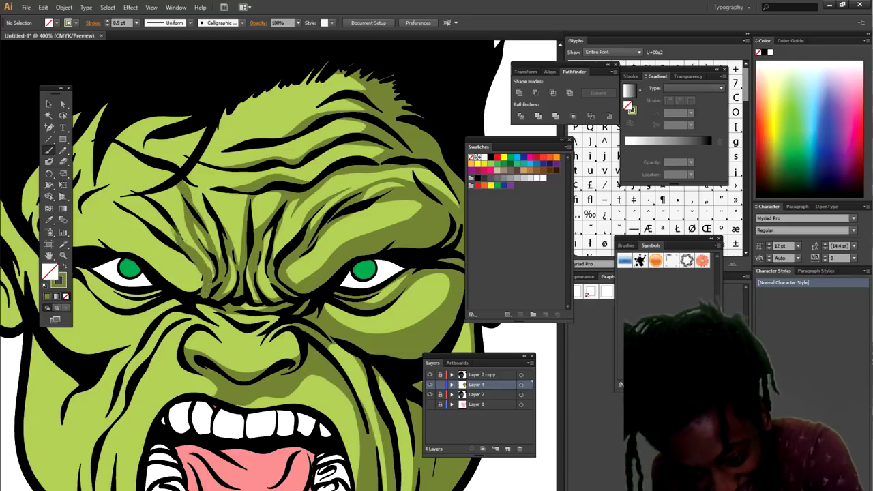
Step: Brush dark green shading along the horizontal wrinkles across the forehead
{"action": "left_click_drag", "start_coordinate": [179, 167], "coordinate": [253, 194]}
{"action": "mouse_move", "coordinate": [182, 156]}
{"action": "left_mouse_down"}
{"action": "mouse_move", "coordinate": [217, 168]}
{"action": "mouse_move", "coordinate": [271, 165]}
{"action": "left_mouse_up"}
{"action": "mouse_move", "coordinate": [115, 123]}
{"action": "left_mouse_down"}
{"action": "mouse_move", "coordinate": [191, 160]}
{"action": "mouse_move", "coordinate": [292, 128]}
{"action": "mouse_move", "coordinate": [146, 140]}
{"action": "mouse_move", "coordinate": [219, 141]}
{"action": "left_mouse_up"}
{"action": "left_click_drag", "start_coordinate": [272, 125], "coordinate": [364, 85]}
Step: Brush dark green shading beside the right ear and across the folds of the chin
{"action": "key", "text": "ctrl+minus"}
{"action": "key", "text": "ctrl+minus"}
{"action": "key", "text": "ctrl+minus"}
{"action": "key", "text": "ctrl+plus"}
{"action": "key", "text": "ctrl+plus"}
{"action": "scroll", "coordinate": [397, 168], "scroll_direction": "down", "scroll_amount": 3}
{"action": "left_click_drag", "start_coordinate": [423, 197], "coordinate": [427, 153]}
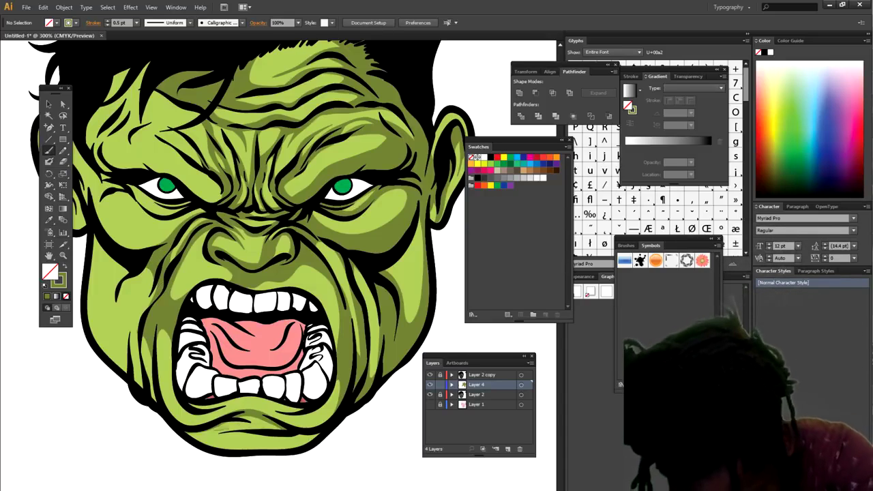
{"action": "mouse_move", "coordinate": [247, 420]}
{"action": "left_mouse_down"}
{"action": "mouse_move", "coordinate": [289, 442]}
{"action": "mouse_move", "coordinate": [318, 438]}
{"action": "left_mouse_up"}
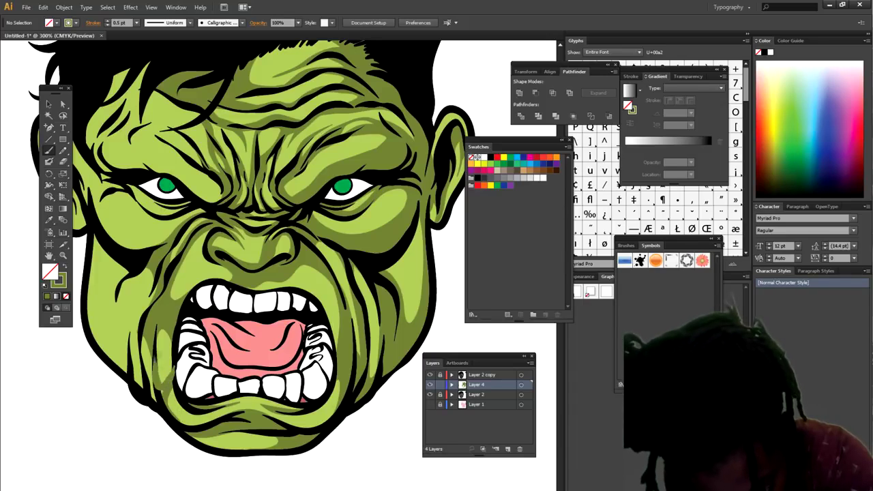
Step: Brush dark green shading down the left cheek and along the left jaw
{"action": "left_click_drag", "start_coordinate": [156, 401], "coordinate": [140, 320]}
{"action": "mouse_move", "coordinate": [139, 393]}
{"action": "left_mouse_down"}
{"action": "mouse_move", "coordinate": [131, 331]}
{"action": "mouse_move", "coordinate": [141, 286]}
{"action": "left_mouse_up"}
{"action": "key", "text": "ctrl+minus"}
{"action": "key", "text": "ctrl+minus"}
{"action": "key", "text": "ctrl+minus"}
{"action": "key", "text": "ctrl+equal"}
{"action": "key", "text": "ctrl+equal"}
{"action": "key", "text": "ctrl+equal"}
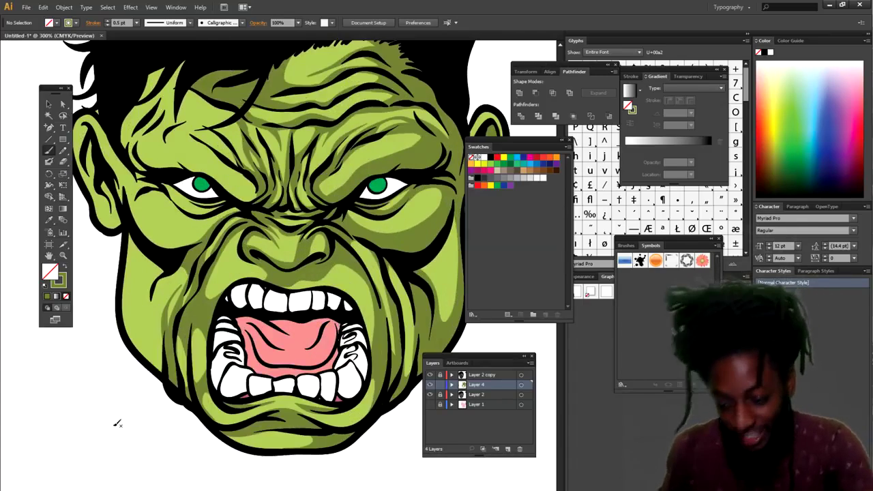
{"action": "mouse_move", "coordinate": [166, 373]}
{"action": "left_mouse_down"}
{"action": "mouse_move", "coordinate": [149, 300]}
{"action": "mouse_move", "coordinate": [164, 267]}
{"action": "left_mouse_up"}
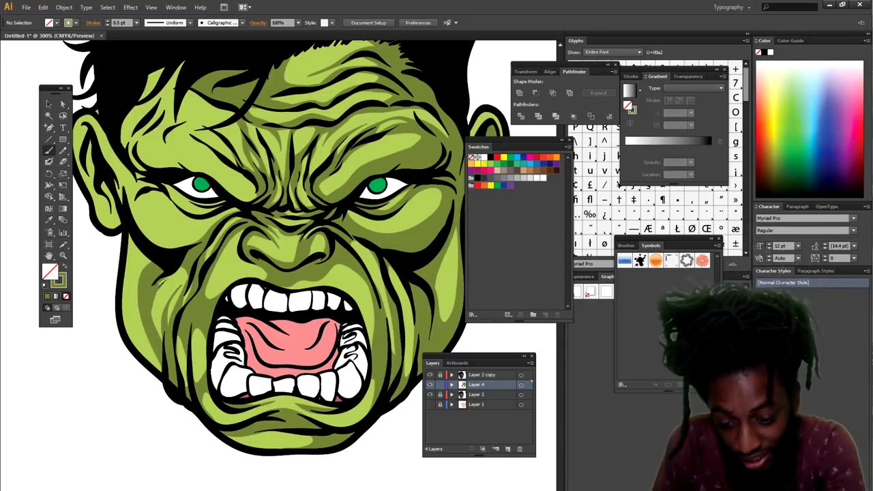
{"action": "mouse_move", "coordinate": [168, 374]}
{"action": "left_mouse_down"}
{"action": "mouse_move", "coordinate": [127, 271]}
{"action": "mouse_move", "coordinate": [125, 337]}
{"action": "mouse_move", "coordinate": [167, 379]}
{"action": "left_mouse_up"}
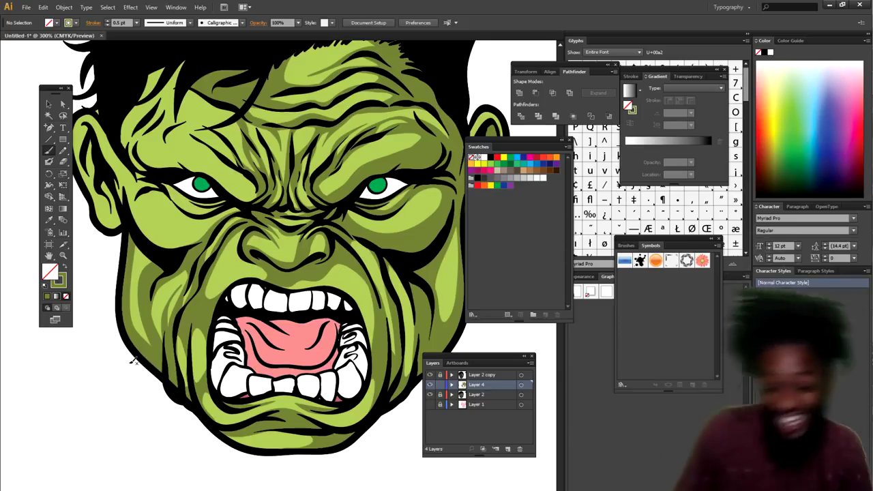
Step: Shade the pouch below the left eye and the inside of the left ear in dark green
{"action": "left_click_drag", "start_coordinate": [202, 235], "coordinate": [141, 226]}
{"action": "left_click_drag", "start_coordinate": [237, 194], "coordinate": [135, 230]}
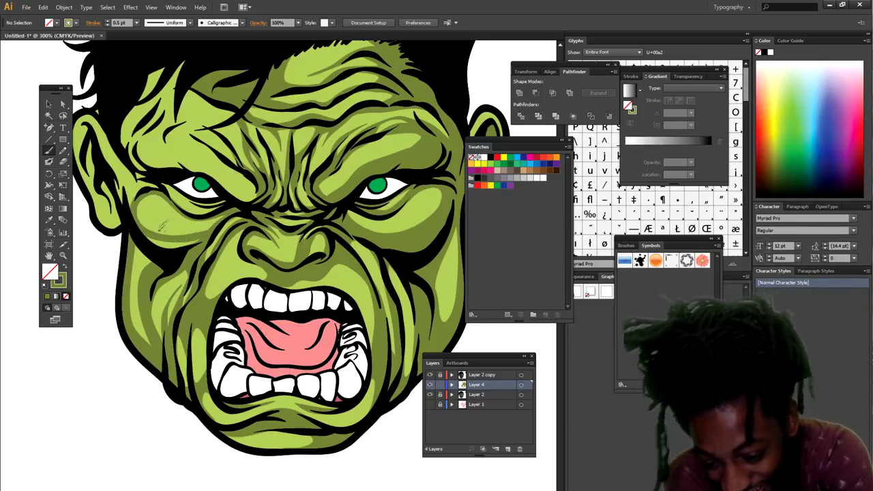
{"action": "mouse_move", "coordinate": [132, 198]}
{"action": "left_mouse_down"}
{"action": "mouse_move", "coordinate": [138, 174]}
{"action": "mouse_move", "coordinate": [135, 196]}
{"action": "left_mouse_up"}
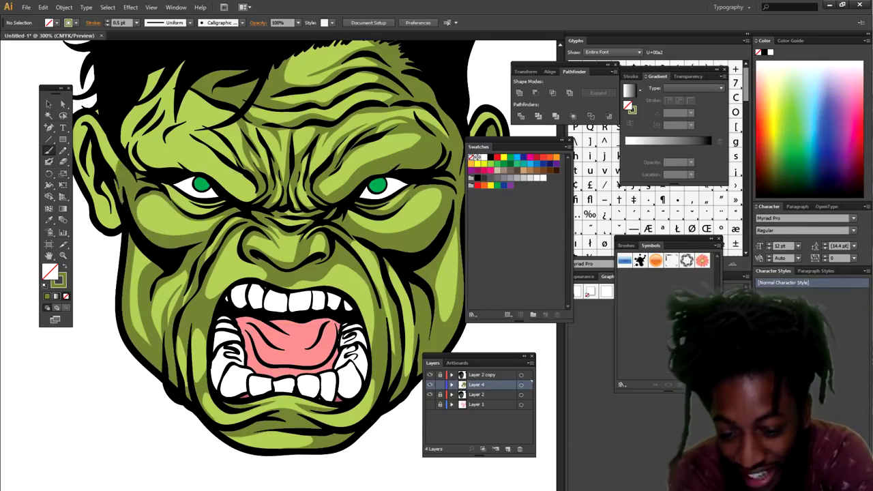
{"action": "mouse_move", "coordinate": [87, 134]}
{"action": "left_mouse_down"}
{"action": "mouse_move", "coordinate": [79, 161]}
{"action": "mouse_move", "coordinate": [109, 218]}
{"action": "left_mouse_up"}
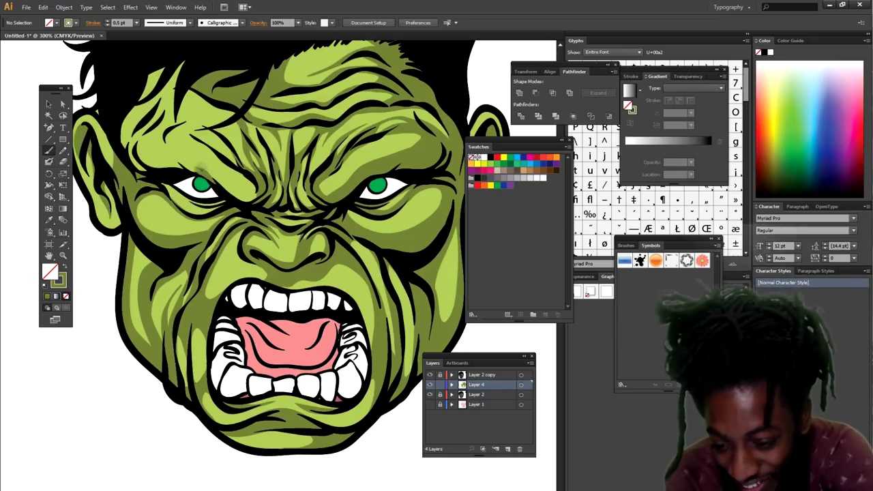
Step: Brush dark green shading over the left brow and the forehead skin below the hairline strands
{"action": "left_click_drag", "start_coordinate": [204, 172], "coordinate": [144, 163]}
{"action": "left_click_drag", "start_coordinate": [195, 171], "coordinate": [138, 144]}
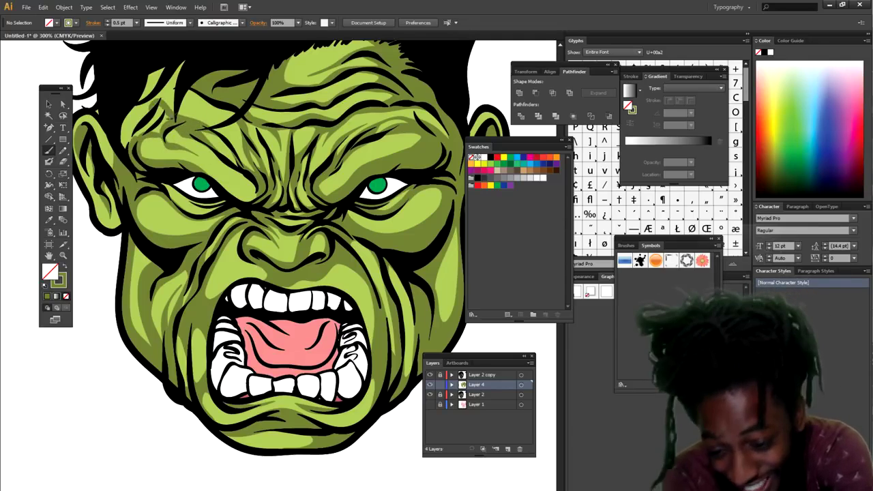
{"action": "left_click_drag", "start_coordinate": [151, 109], "coordinate": [123, 150]}
{"action": "left_click_drag", "start_coordinate": [215, 94], "coordinate": [181, 118]}
{"action": "mouse_move", "coordinate": [188, 55]}
{"action": "left_mouse_down"}
{"action": "mouse_move", "coordinate": [156, 110]}
{"action": "mouse_move", "coordinate": [134, 108]}
{"action": "left_mouse_up"}
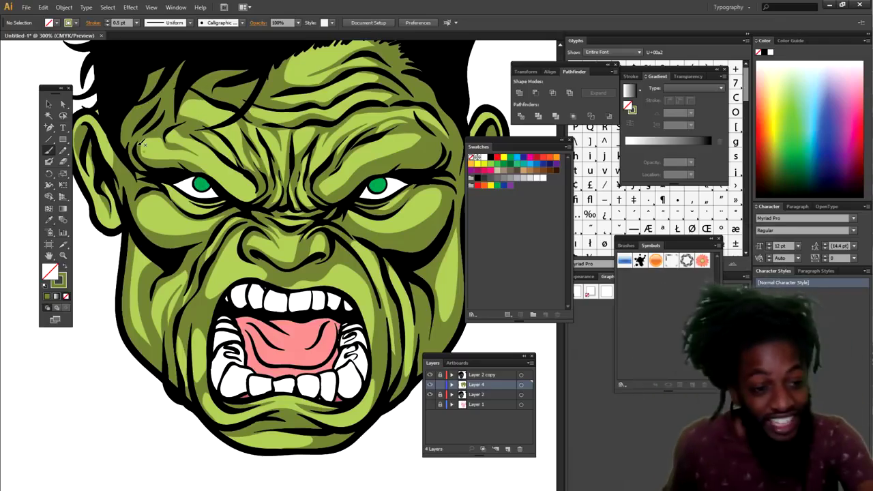
Step: Touch up the dark green shading on the left ear
{"action": "key", "text": "ctrl+minus"}
{"action": "key", "text": "ctrl+minus"}
{"action": "key", "text": "ctrl+minus"}
{"action": "key", "text": "ctrl+minus"}
{"action": "key", "text": "ctrl+plus"}
{"action": "key", "text": "ctrl+plus"}
{"action": "left_click_drag", "start_coordinate": [157, 248], "coordinate": [142, 203]}
{"action": "key", "text": "ctrl+minus"}
Step: Set the brush stroke to bluish grey #6E7787 in the Color Picker and shade the whites of both eyes
{"action": "key", "text": "ctrl+plus"}
{"action": "key", "text": "ctrl+plus"}
{"action": "key", "text": "ctrl+plus"}
{"action": "scroll", "coordinate": [141, 207], "scroll_direction": "down", "scroll_amount": 3}
{"action": "double_click", "coordinate": [59, 280]}
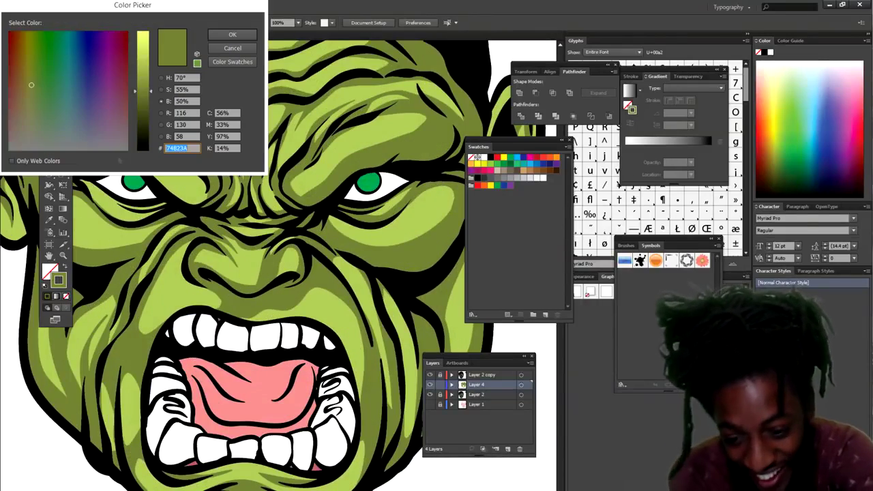
{"action": "key", "text": "Return"}
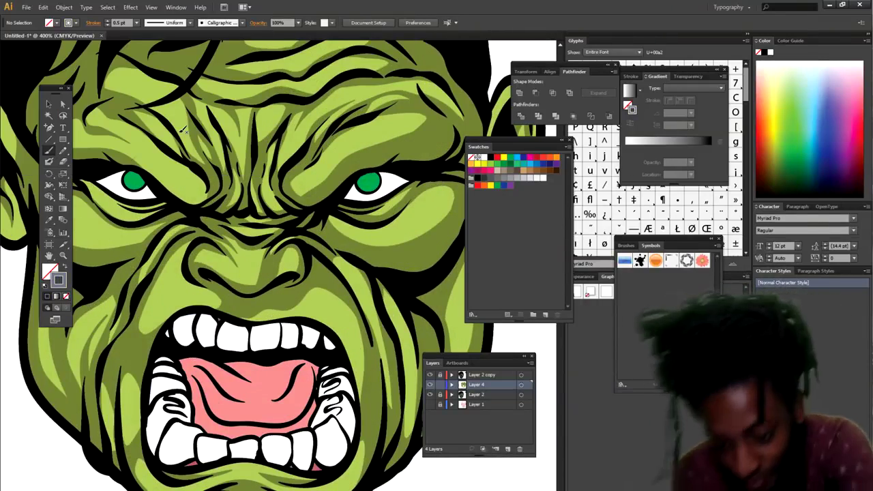
{"action": "double_click", "coordinate": [59, 281]}
{"action": "left_click", "coordinate": [142, 91]}
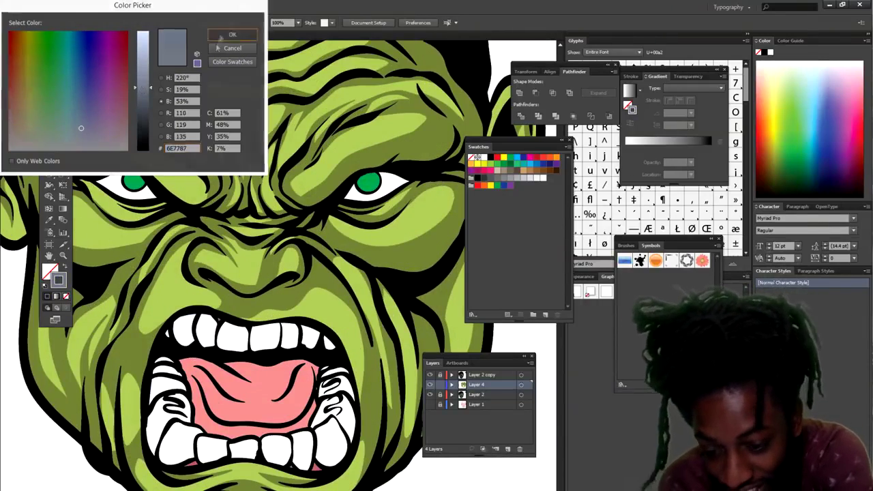
{"action": "left_click", "coordinate": [226, 34]}
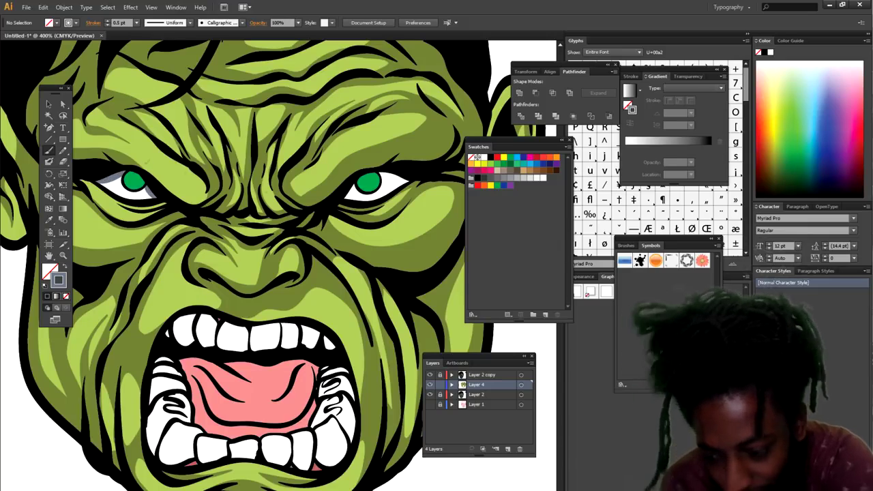
{"action": "left_click_drag", "start_coordinate": [343, 198], "coordinate": [358, 186]}
{"action": "left_click_drag", "start_coordinate": [99, 176], "coordinate": [153, 191]}
Step: Set the brush stroke to the brighter green swatch and paint lighter green detail into both irises
{"action": "left_click", "coordinate": [499, 164]}
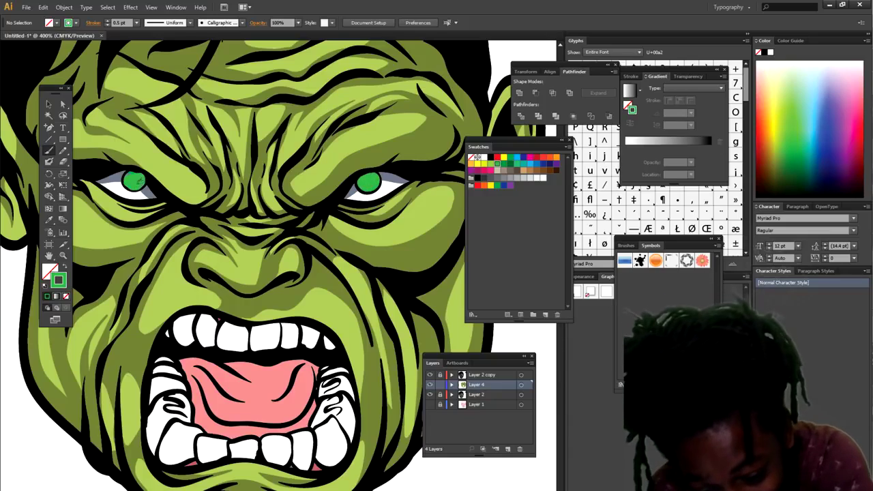
{"action": "scroll", "coordinate": [111, 295], "scroll_direction": "down", "scroll_amount": 4}
{"action": "scroll", "coordinate": [111, 295], "scroll_direction": "up", "scroll_amount": 4}
Step: Sample the bluish grey of the eye shading and brush shadows over the tops and sides of the upper teeth
{"action": "left_click", "coordinate": [49, 220]}
{"action": "key", "text": "b"}
{"action": "mouse_move", "coordinate": [172, 294]}
{"action": "left_mouse_down"}
{"action": "mouse_move", "coordinate": [205, 279]}
{"action": "mouse_move", "coordinate": [341, 303]}
{"action": "left_mouse_up"}
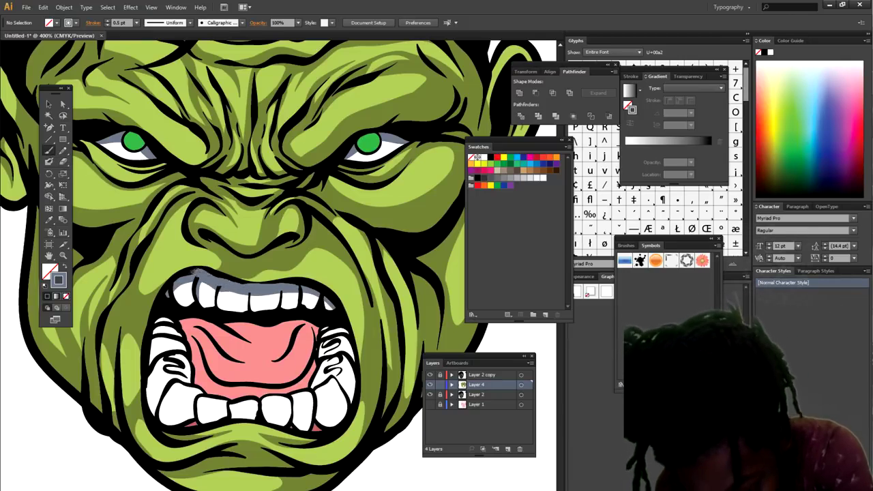
{"action": "left_click_drag", "start_coordinate": [195, 272], "coordinate": [192, 277]}
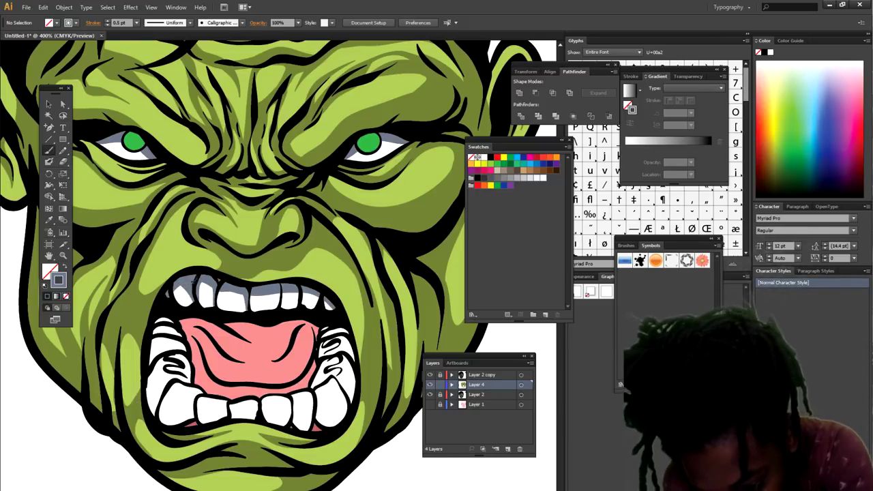
{"action": "left_click_drag", "start_coordinate": [286, 292], "coordinate": [281, 308]}
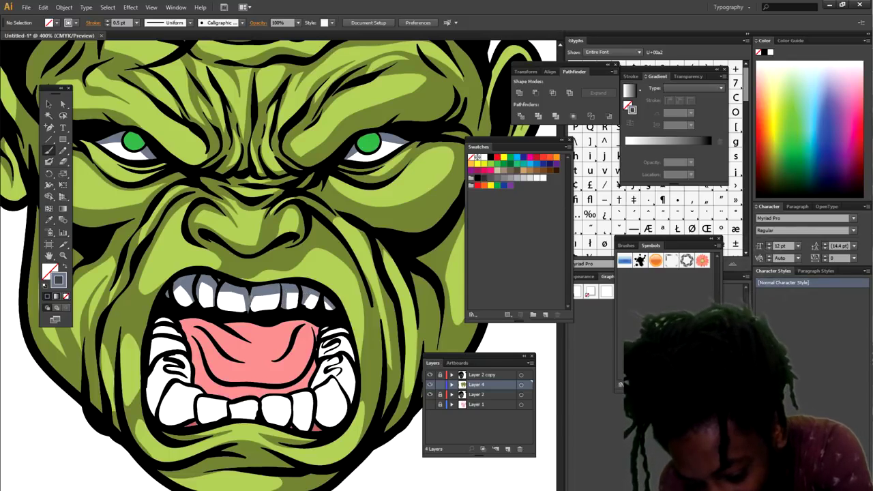
Step: Shade the back side teeth and the lower teeth with the same bluish grey
{"action": "mouse_move", "coordinate": [340, 357]}
{"action": "left_mouse_down"}
{"action": "mouse_move", "coordinate": [316, 385]}
{"action": "mouse_move", "coordinate": [330, 340]}
{"action": "mouse_move", "coordinate": [317, 384]}
{"action": "left_mouse_up"}
{"action": "mouse_move", "coordinate": [168, 353]}
{"action": "left_mouse_down"}
{"action": "mouse_move", "coordinate": [190, 384]}
{"action": "mouse_move", "coordinate": [162, 323]}
{"action": "mouse_move", "coordinate": [158, 336]}
{"action": "left_mouse_up"}
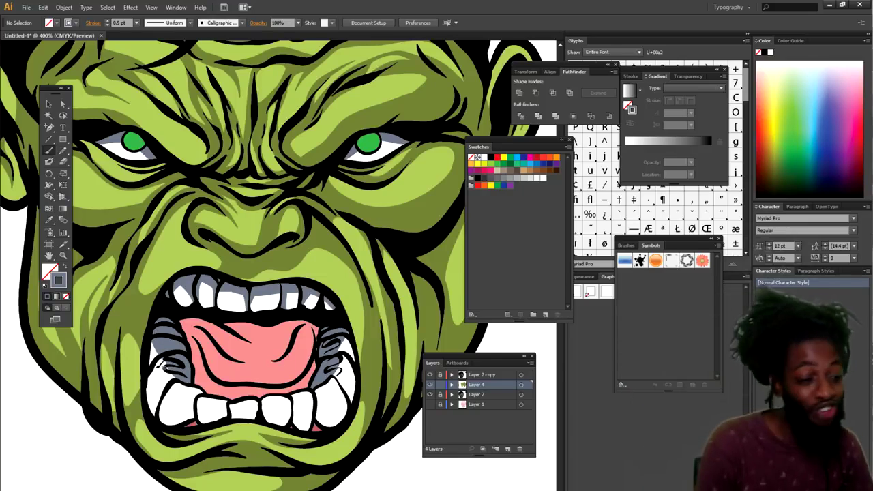
{"action": "left_click_drag", "start_coordinate": [171, 375], "coordinate": [154, 416]}
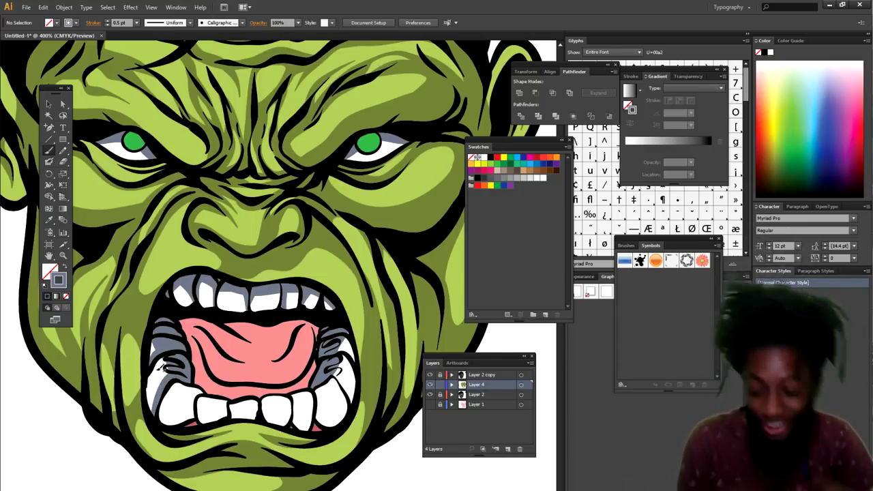
{"action": "mouse_move", "coordinate": [352, 402]}
{"action": "left_mouse_down"}
{"action": "mouse_move", "coordinate": [361, 364]}
{"action": "mouse_move", "coordinate": [315, 427]}
{"action": "left_mouse_up"}
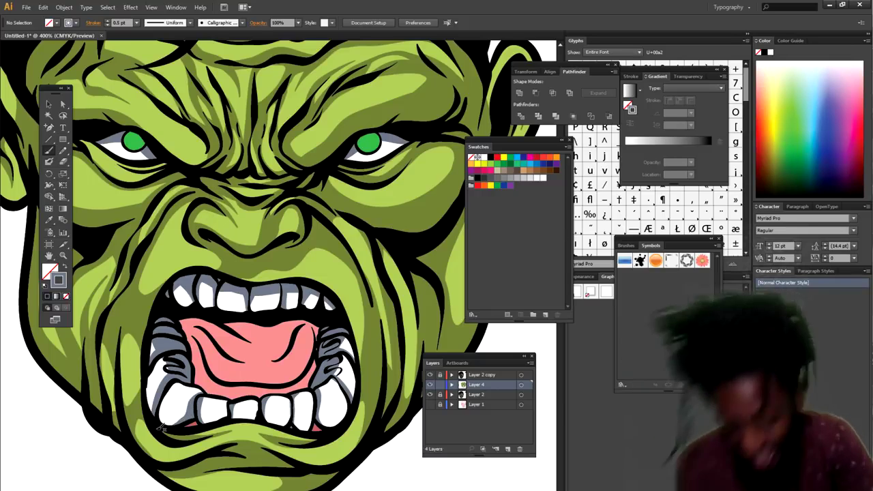
Step: Sample the tongue's pink, darken it in the Color Picker and brush shading along the tongue's edge
{"action": "key", "text": "i"}
{"action": "left_click", "coordinate": [297, 367]}
{"action": "double_click", "coordinate": [50, 271]}
{"action": "left_click", "coordinate": [143, 74]}
{"action": "key", "text": "Return"}
{"action": "key", "text": "b"}
{"action": "mouse_move", "coordinate": [314, 330]}
{"action": "left_mouse_down"}
{"action": "mouse_move", "coordinate": [318, 355]}
{"action": "mouse_move", "coordinate": [293, 332]}
{"action": "mouse_move", "coordinate": [295, 322]}
{"action": "mouse_move", "coordinate": [243, 345]}
{"action": "mouse_move", "coordinate": [199, 328]}
{"action": "mouse_move", "coordinate": [208, 379]}
{"action": "mouse_move", "coordinate": [279, 391]}
{"action": "mouse_move", "coordinate": [315, 359]}
{"action": "left_mouse_up"}
Step: Darken the red stroke colour, set the stroke weight to 0.5 pt and shade the edges of the tongue and mouth interior
{"action": "double_click", "coordinate": [62, 284]}
{"action": "left_click", "coordinate": [144, 93]}
{"action": "key", "text": "Return"}
{"action": "left_click", "coordinate": [137, 22]}
{"action": "left_click", "coordinate": [145, 40]}
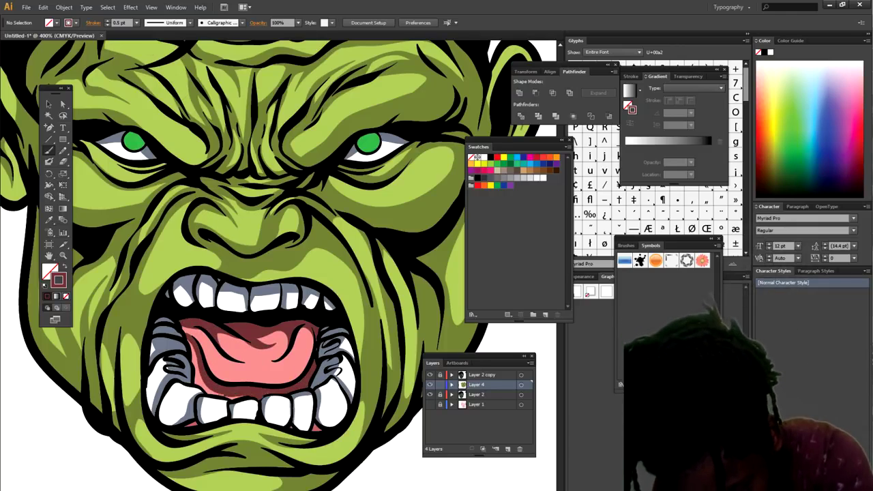
{"action": "left_click_drag", "start_coordinate": [199, 372], "coordinate": [221, 397]}
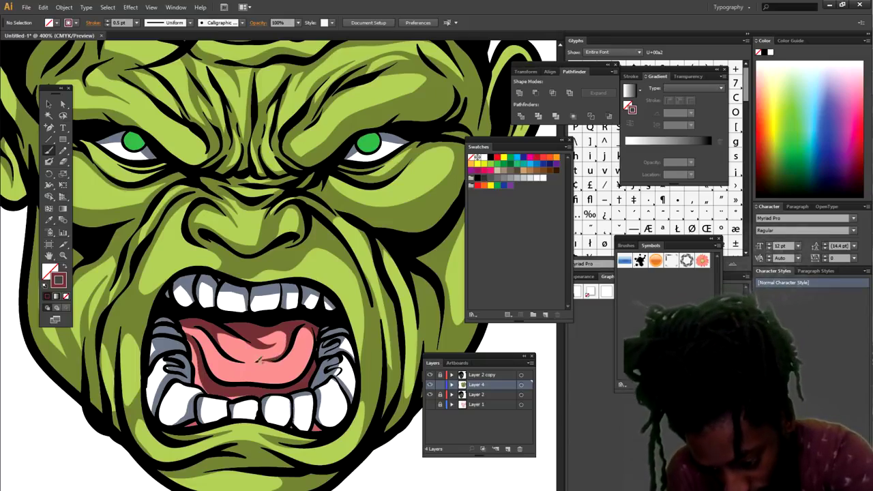
Step: Sample the iris green, darken it to RGB 29, 91, 35 and shade the edges of both irises
{"action": "key", "text": "ctrl+minus"}
{"action": "key", "text": "ctrl+minus"}
{"action": "key", "text": "ctrl+minus"}
{"action": "key", "text": "ctrl+plus"}
{"action": "scroll", "coordinate": [374, 368], "scroll_direction": "up", "scroll_amount": 2}
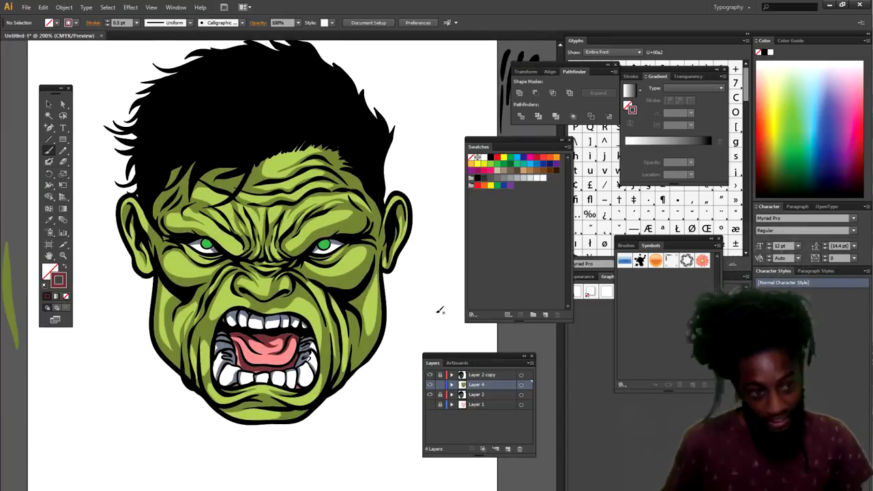
{"action": "key", "text": "ctrl+minus"}
{"action": "key", "text": "ctrl+plus"}
{"action": "key", "text": "ctrl+plus"}
{"action": "key", "text": "ctrl+plus"}
{"action": "key", "text": "i"}
{"action": "left_click", "coordinate": [128, 218]}
{"action": "double_click", "coordinate": [59, 281]}
{"action": "left_click", "coordinate": [141, 109]}
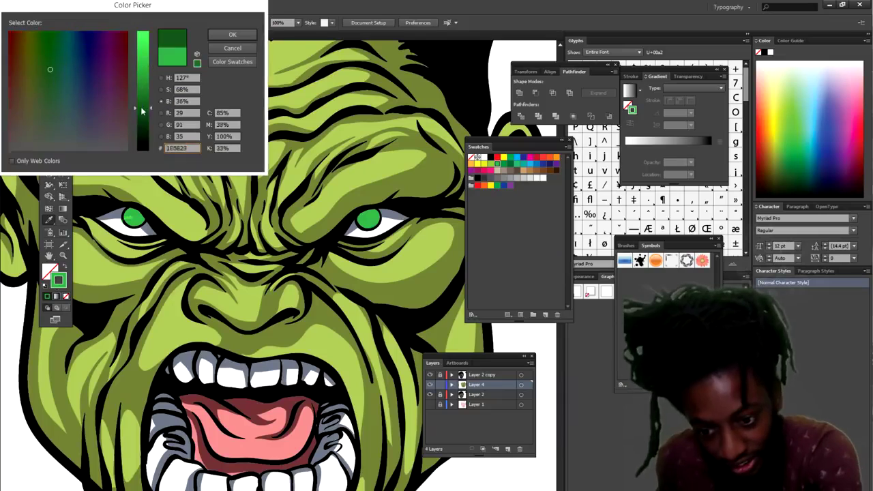
{"action": "key", "text": "Return"}
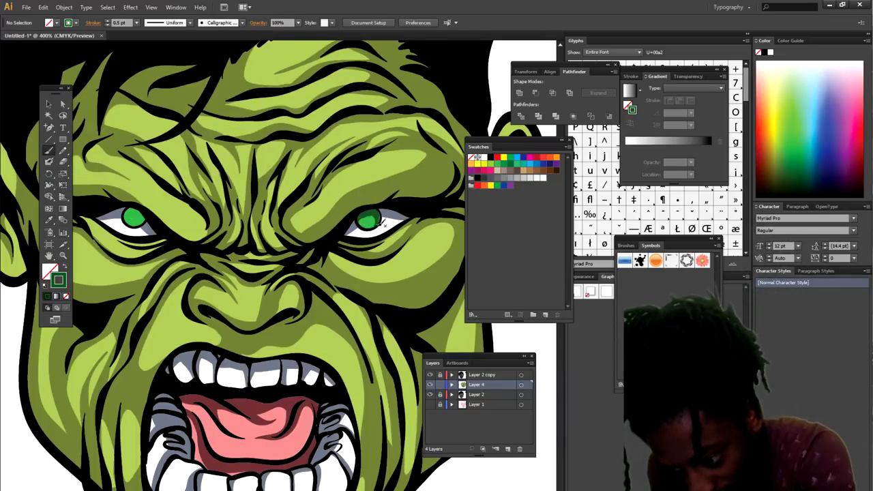
Step: Lock Layer 4 and create a new layer directly above it for highlights
{"action": "key", "text": "ctrl+minus"}
{"action": "key", "text": "ctrl+minus"}
{"action": "key", "text": "ctrl+minus"}
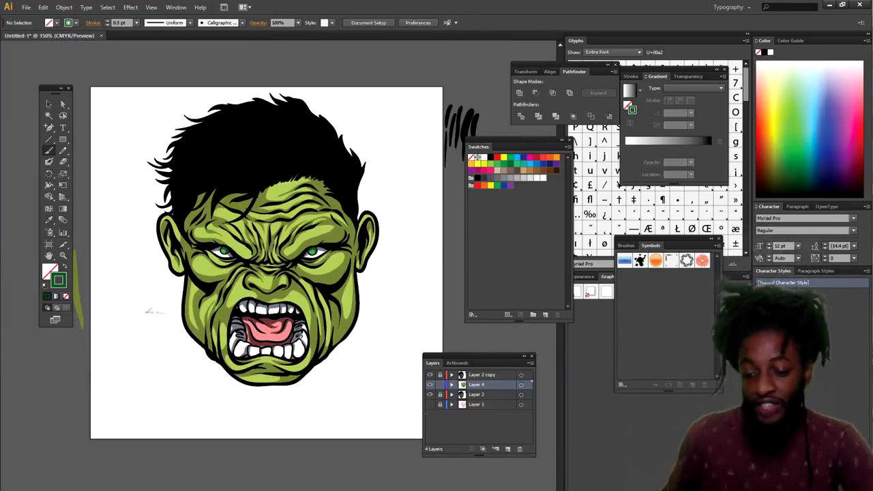
{"action": "key", "text": "v"}
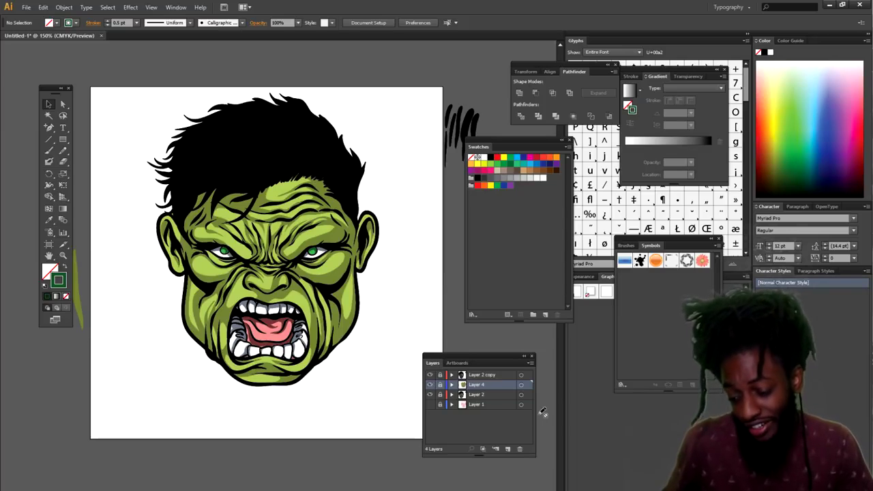
{"action": "left_click", "coordinate": [507, 448]}
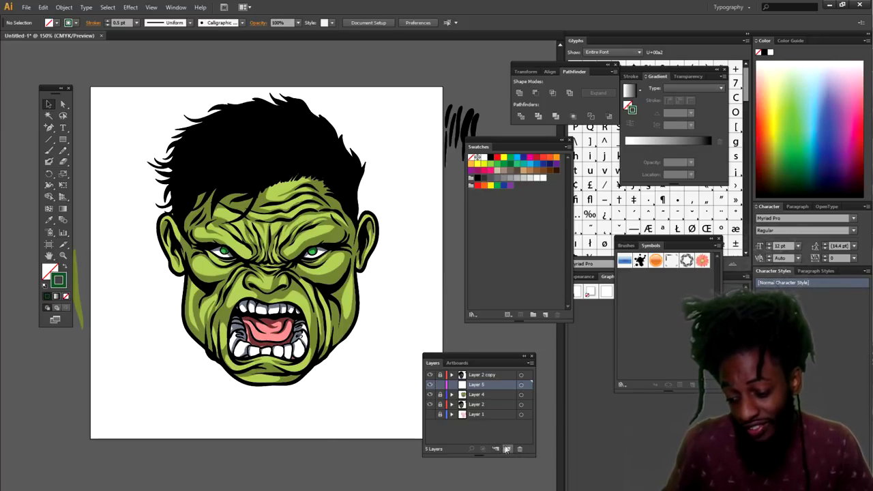
{"action": "scroll", "coordinate": [341, 394], "scroll_direction": "up", "scroll_amount": 2}
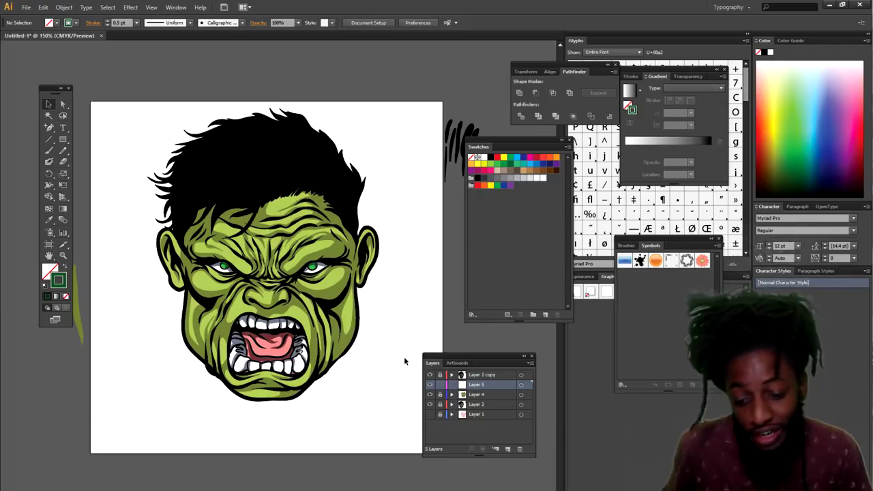
Step: Sample the light green skin, change the colour to pale yellow-green #EFFF92 and choose the Paintbrush
{"action": "left_click", "coordinate": [48, 220]}
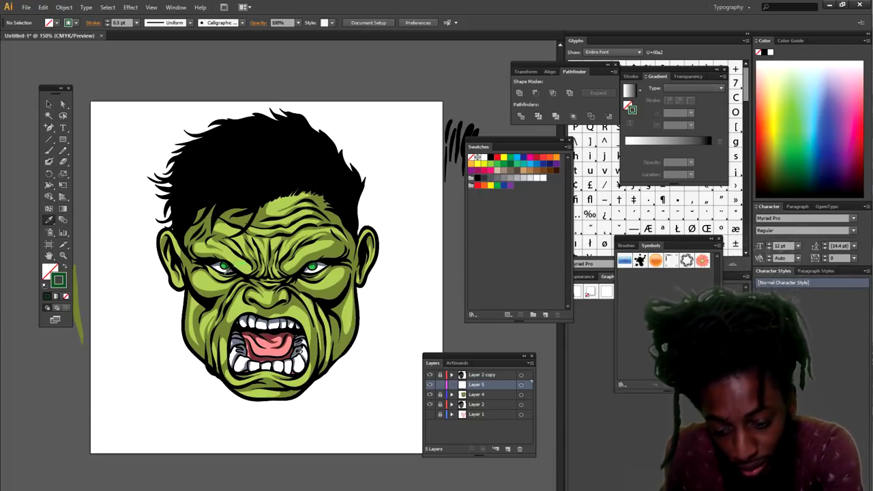
{"action": "left_click", "coordinate": [208, 280]}
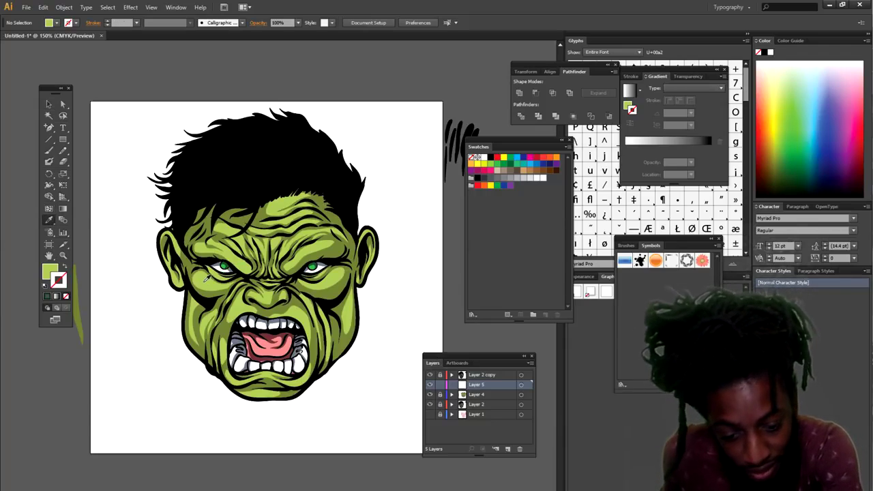
{"action": "double_click", "coordinate": [52, 270]}
{"action": "left_click_drag", "start_coordinate": [142, 60], "coordinate": [141, 31]}
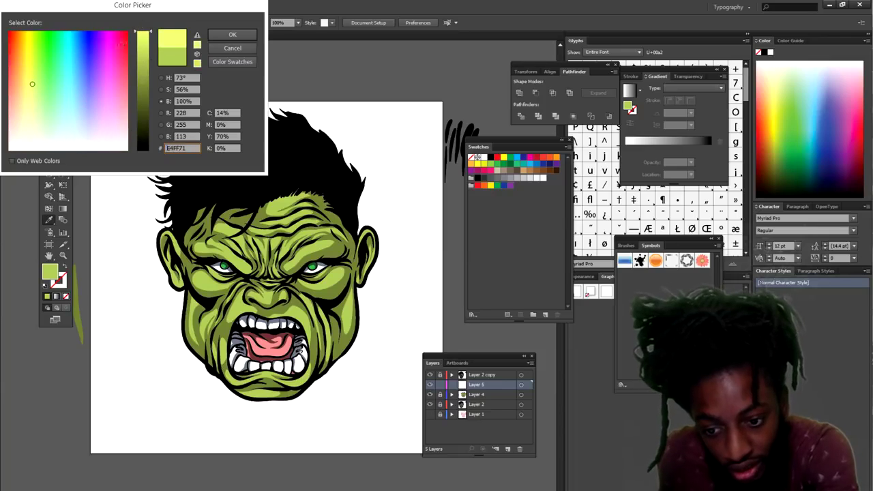
{"action": "left_click_drag", "start_coordinate": [31, 87], "coordinate": [31, 97]}
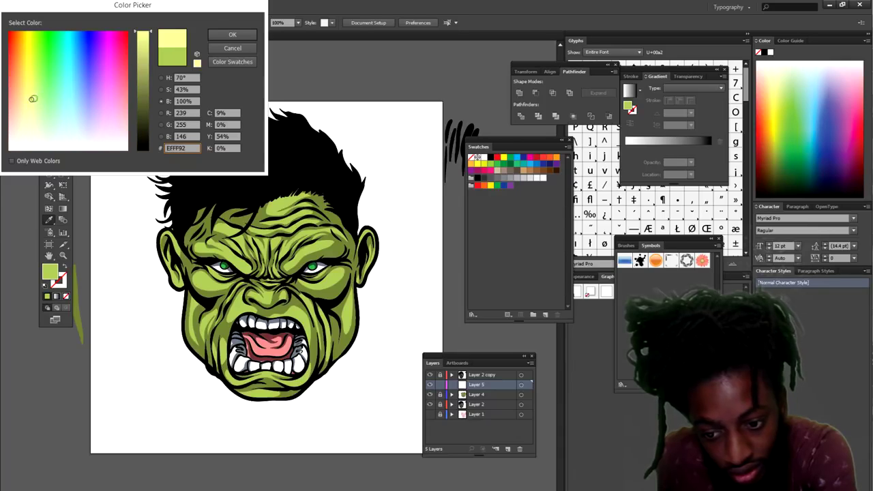
{"action": "left_click", "coordinate": [232, 35]}
{"action": "left_click", "coordinate": [57, 152]}
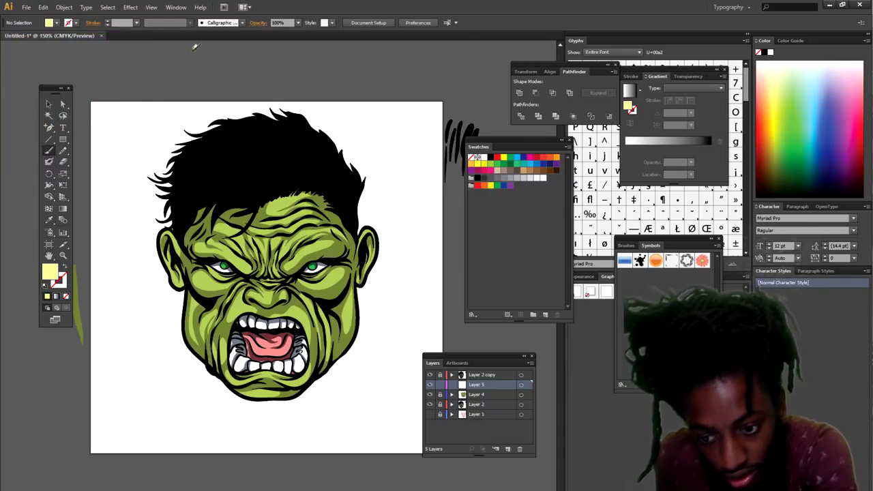
Step: Make the pale yellow the 1 pt stroke with no fill and brush highlights on the right under-eye pouch, nose tip and right brow
{"action": "left_click_drag", "start_coordinate": [196, 46], "coordinate": [128, 66]}
{"action": "key", "text": "p"}
{"action": "key", "text": "ctrl+minus"}
{"action": "key", "text": "ctrl+minus"}
{"action": "key", "text": "ctrl+plus"}
{"action": "key", "text": "ctrl+plus"}
{"action": "key", "text": "ctrl+plus"}
{"action": "key", "text": "ctrl+plus"}
{"action": "key", "text": "b"}
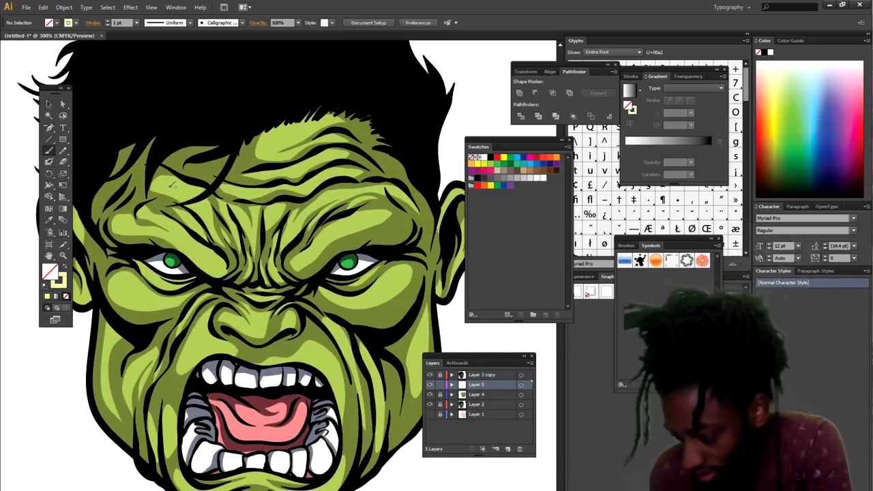
{"action": "mouse_move", "coordinate": [342, 294]}
{"action": "left_mouse_down"}
{"action": "mouse_move", "coordinate": [377, 295]}
{"action": "mouse_move", "coordinate": [406, 271]}
{"action": "left_mouse_up"}
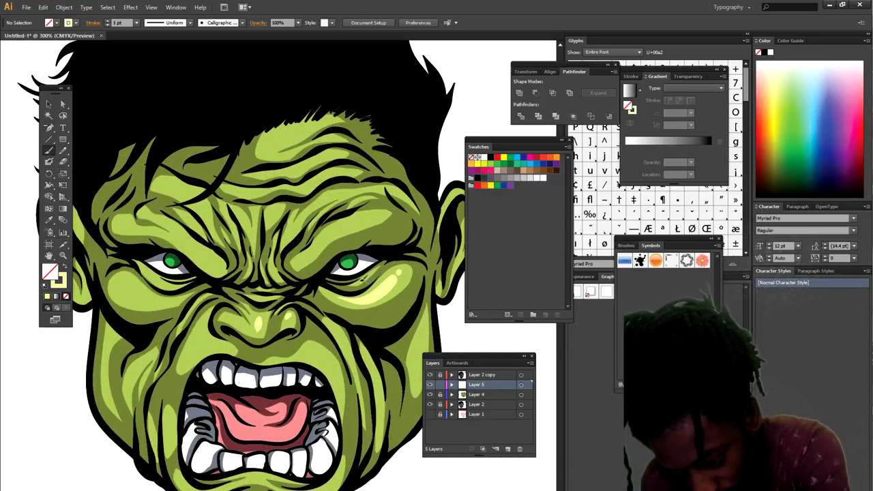
{"action": "left_click_drag", "start_coordinate": [324, 241], "coordinate": [362, 219]}
Step: Set the stroke weight to 0.5 pt and brush highlights on the right cheek folds, right brow and forehead wrinkles
{"action": "left_click", "coordinate": [136, 22]}
{"action": "left_click", "coordinate": [147, 43]}
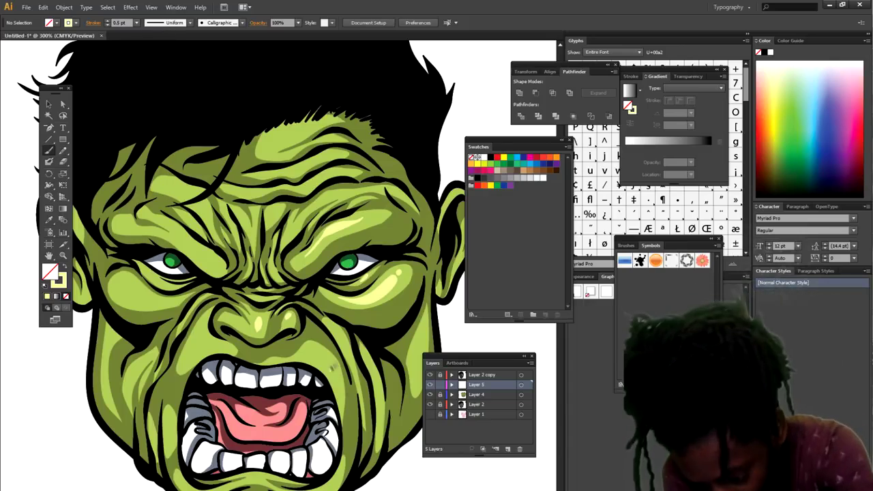
{"action": "left_click_drag", "start_coordinate": [337, 369], "coordinate": [293, 355]}
{"action": "left_click_drag", "start_coordinate": [295, 240], "coordinate": [361, 189]}
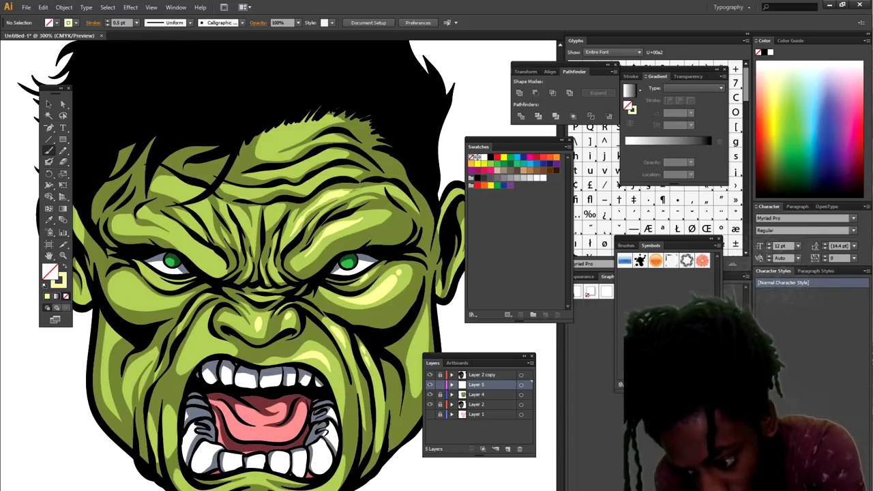
{"action": "left_click_drag", "start_coordinate": [295, 184], "coordinate": [336, 171]}
{"action": "mouse_move", "coordinate": [262, 174]}
{"action": "left_mouse_down"}
{"action": "mouse_move", "coordinate": [312, 161]}
{"action": "mouse_move", "coordinate": [317, 124]}
{"action": "left_mouse_up"}
Step: Brush pale yellow highlights on the chin, lower lip, left brow and left under-eye pouch
{"action": "key", "text": "ctrl+minus"}
{"action": "key", "text": "ctrl+minus"}
{"action": "scroll", "coordinate": [443, 238], "scroll_direction": "down", "scroll_amount": 2}
{"action": "key", "text": "ctrl+equal"}
{"action": "key", "text": "ctrl+equal"}
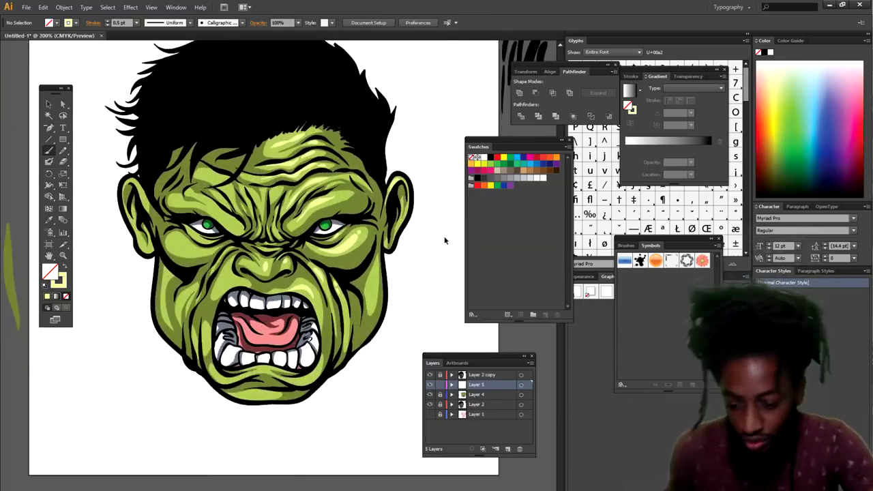
{"action": "left_click_drag", "start_coordinate": [303, 422], "coordinate": [328, 414]}
{"action": "key", "text": "ctrl+minus"}
{"action": "key", "text": "ctrl+plus"}
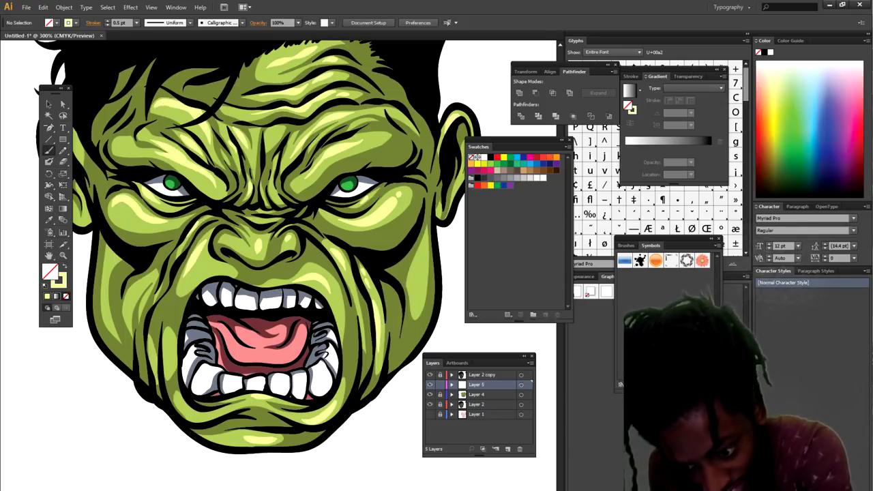
{"action": "scroll", "coordinate": [273, 185], "scroll_direction": "up", "scroll_amount": 1}
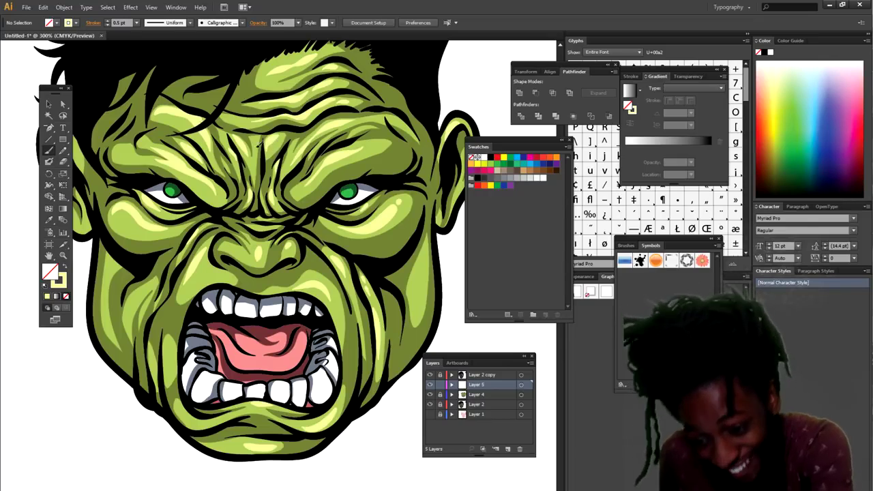
Step: Add pale yellow highlights to the nose bridge, nostrils, left cheek folds and left ear
{"action": "key", "text": "ctrl+minus"}
{"action": "key", "text": "ctrl+plus"}
{"action": "key", "text": "ctrl+plus"}
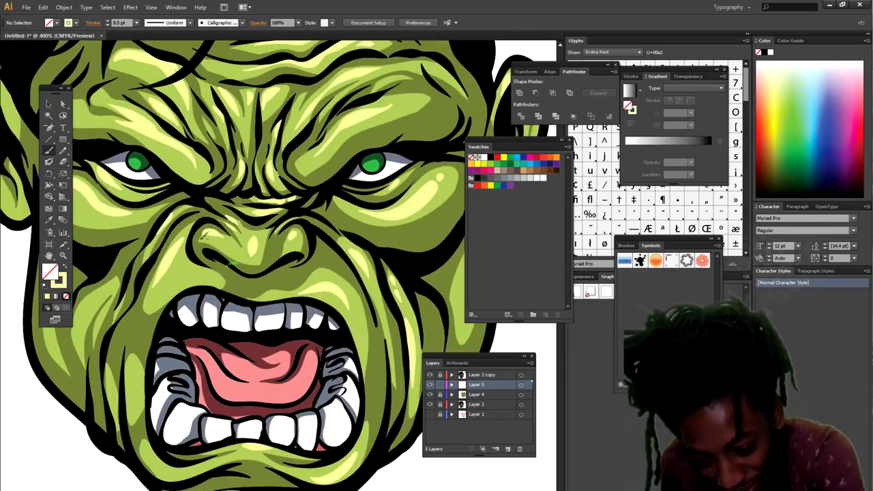
{"action": "scroll", "coordinate": [233, 264], "scroll_direction": "down", "scroll_amount": 1}
{"action": "scroll", "coordinate": [97, 361], "scroll_direction": "down", "scroll_amount": 1}
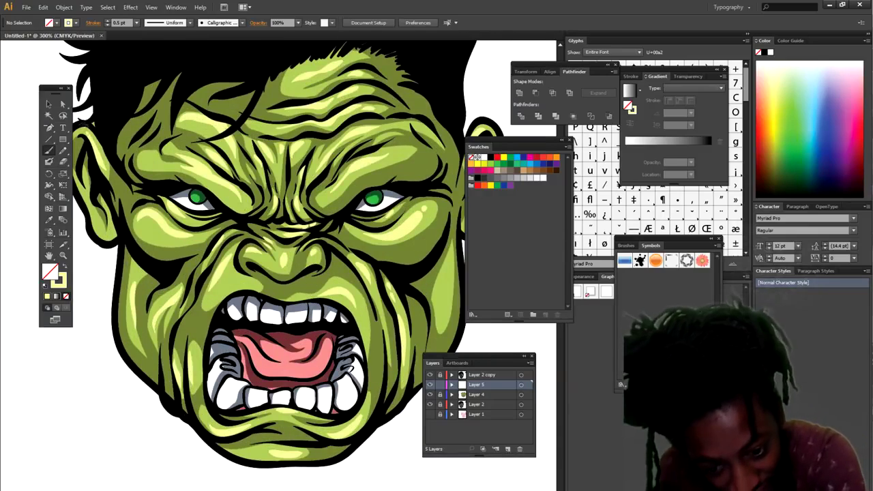
{"action": "scroll", "coordinate": [47, 249], "scroll_direction": "down", "scroll_amount": 2}
{"action": "scroll", "coordinate": [196, 235], "scroll_direction": "up", "scroll_amount": 3}
{"action": "key", "text": "ctrl+minus"}
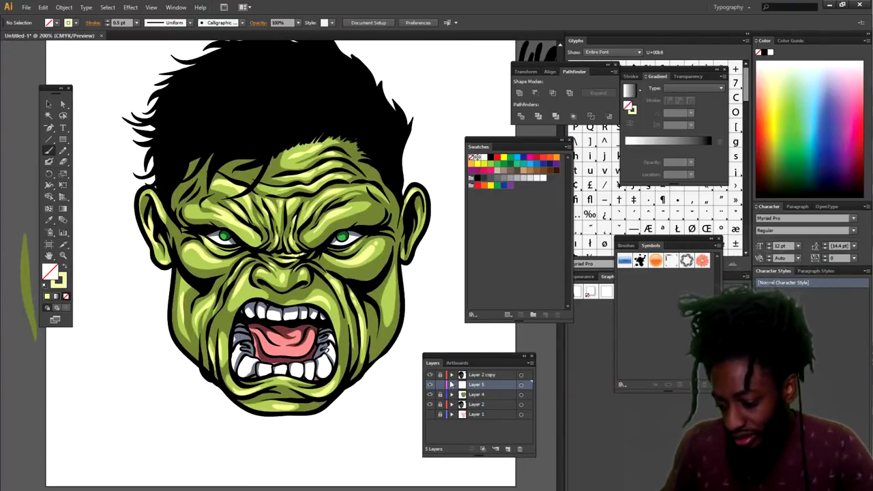
Step: Add a new top layer and brush black pupils into both green irises with a 1 pt black stroke
{"action": "left_click", "coordinate": [507, 448]}
{"action": "key", "text": "d"}
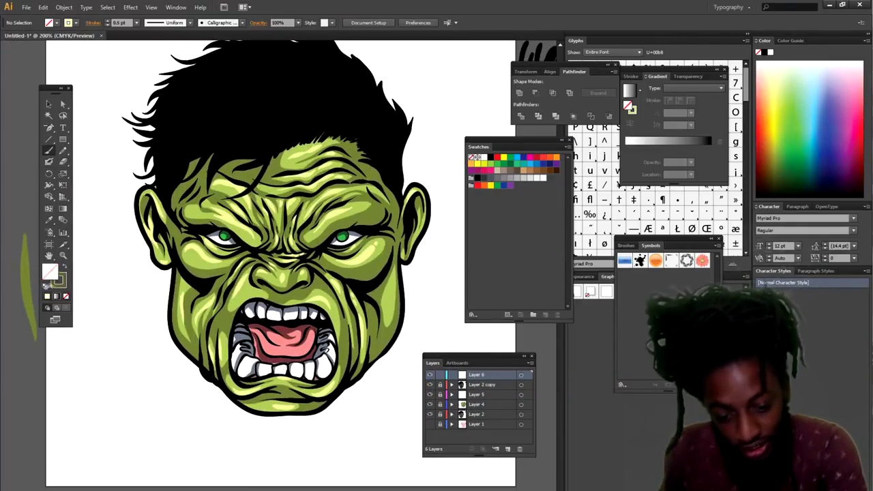
{"action": "key", "text": "ctrl+plus"}
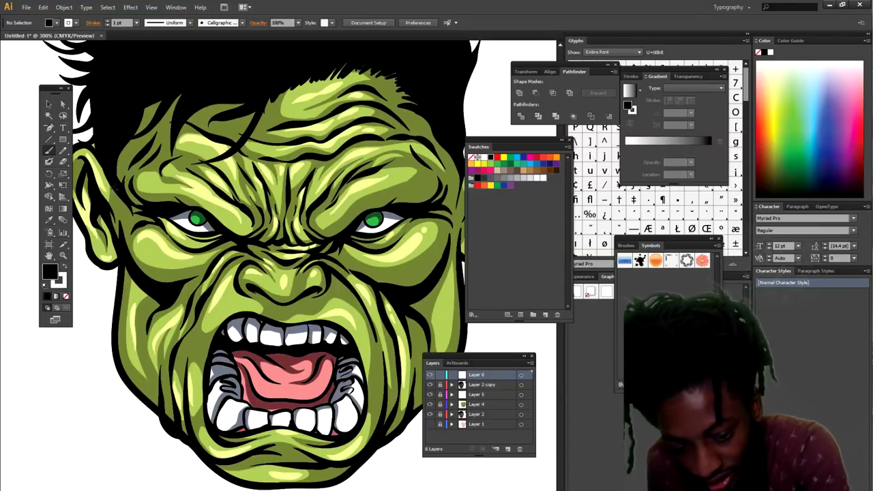
{"action": "left_click", "coordinate": [63, 268]}
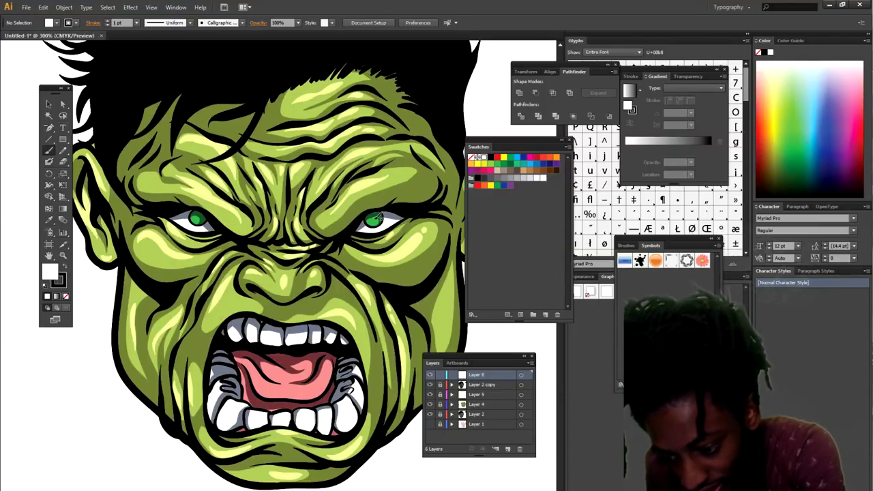
{"action": "key", "text": "slash"}
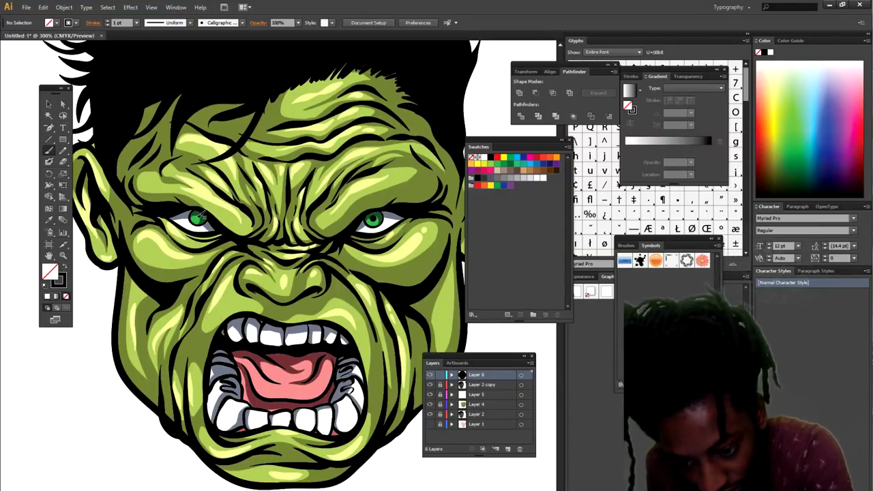
Step: Make white the stroke colour and try a 1 pt glint on the left iris
{"action": "left_click", "coordinate": [47, 285]}
{"action": "left_click", "coordinate": [63, 268]}
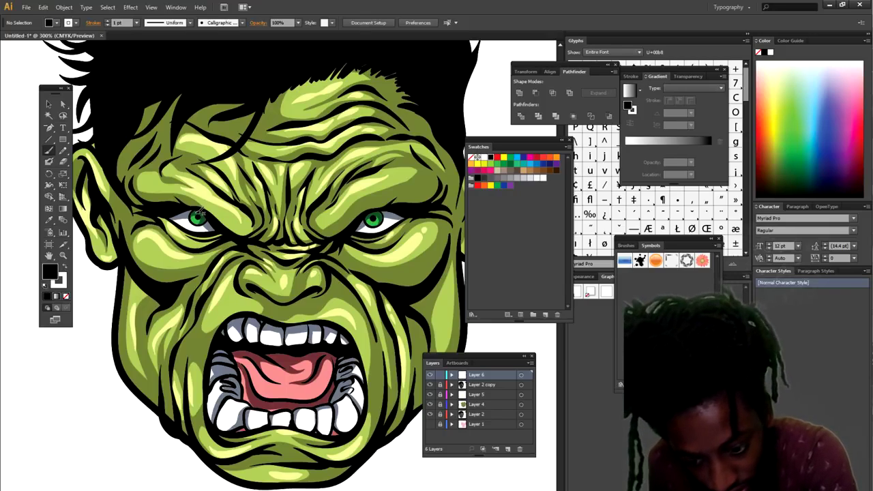
{"action": "left_click", "coordinate": [198, 215]}
{"action": "key", "text": "slash"}
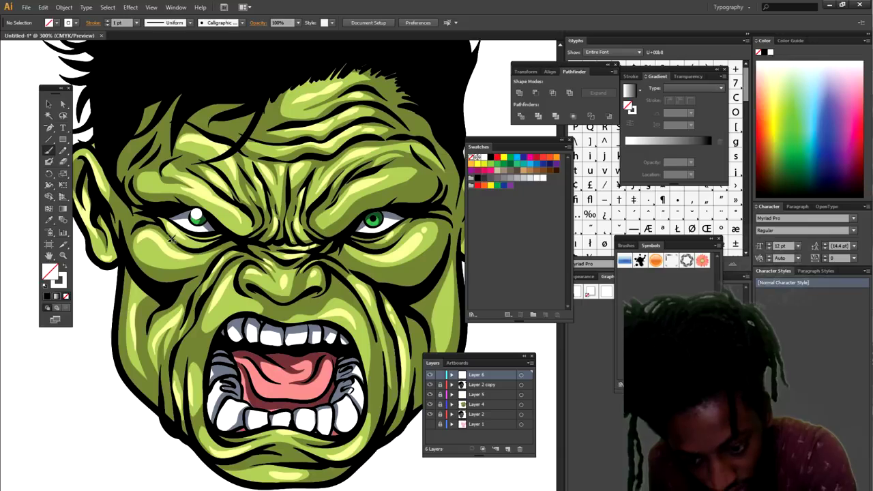
{"action": "key", "text": "ctrl+z"}
{"action": "key", "text": "ctrl+z"}
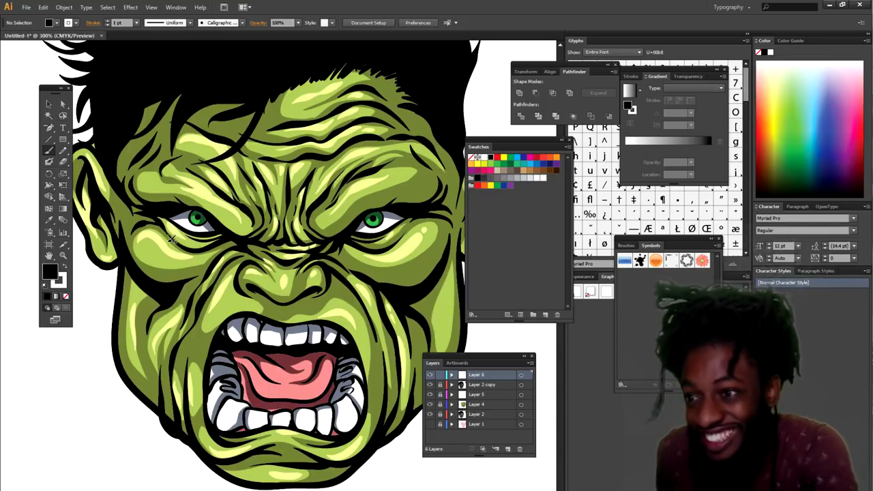
Step: Set the stroke weight to 0.25 pt and dab small white glints on the eyes
{"action": "left_click", "coordinate": [136, 22]}
{"action": "left_click", "coordinate": [145, 34]}
{"action": "left_click", "coordinate": [196, 215]}
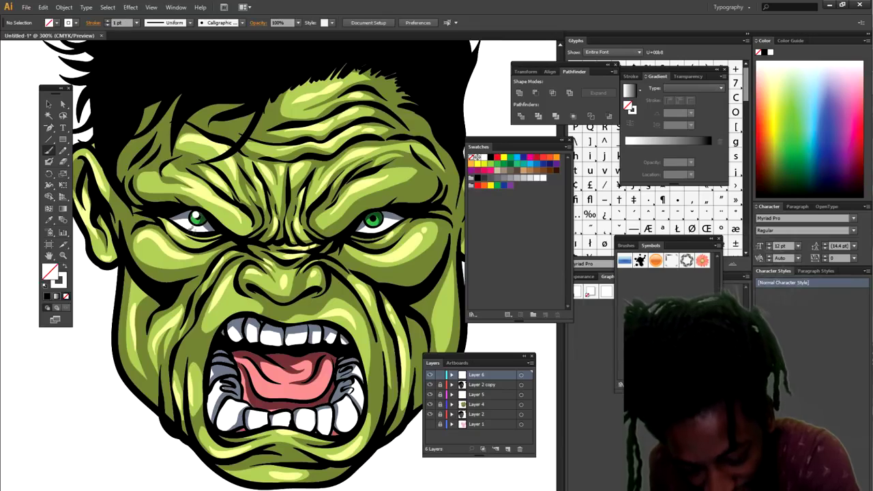
{"action": "key", "text": "ctrl+z"}
{"action": "key", "text": "ctrl+z"}
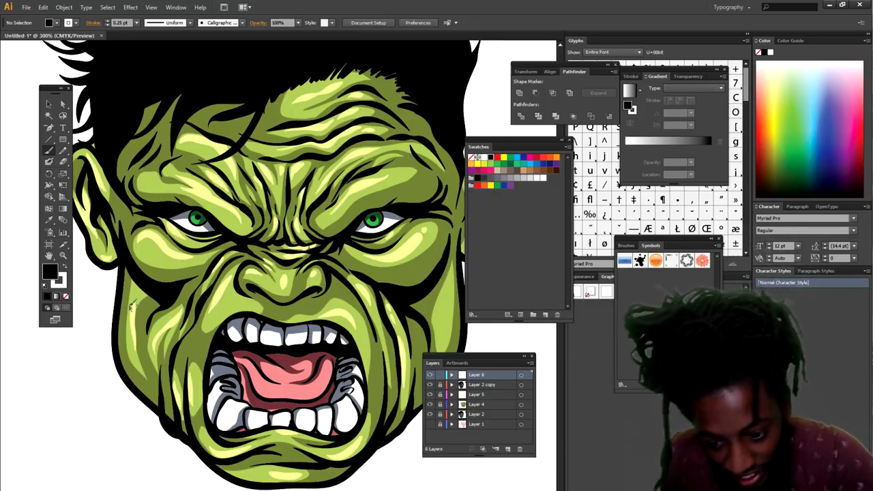
{"action": "key", "text": "ctrl+shift+z"}
{"action": "key", "text": "ctrl+shift+z"}
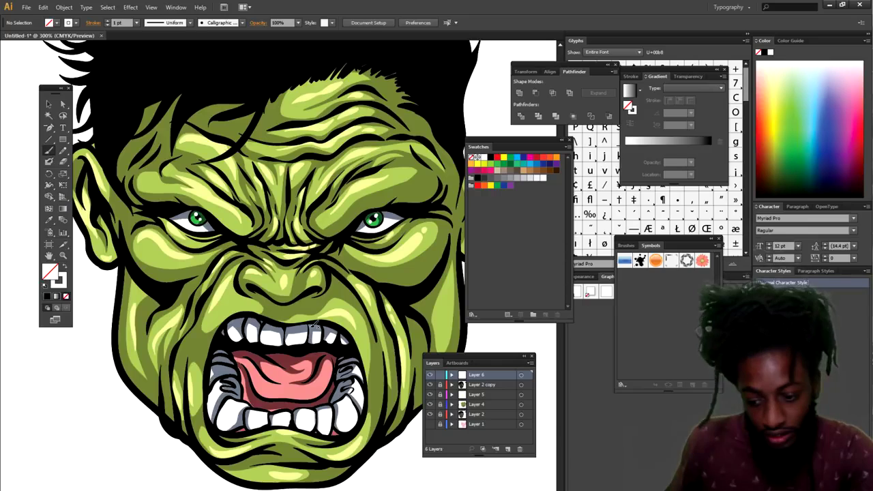
Step: Inspect the whole coloured head from the hair down to the chin
{"action": "key", "text": "ctrl+minus"}
{"action": "key", "text": "ctrl+minus"}
{"action": "key", "text": "ctrl+minus"}
{"action": "key", "text": "ctrl+equal"}
{"action": "key", "text": "ctrl+equal"}
{"action": "scroll", "coordinate": [417, 389], "scroll_direction": "down", "scroll_amount": 3}
{"action": "scroll", "coordinate": [418, 387], "scroll_direction": "up", "scroll_amount": 5}
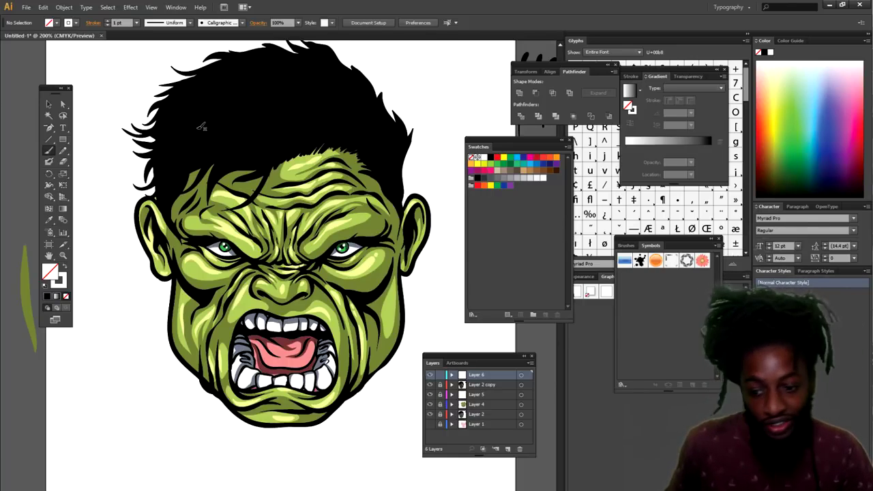
{"action": "scroll", "coordinate": [167, 103], "scroll_direction": "up", "scroll_amount": 1}
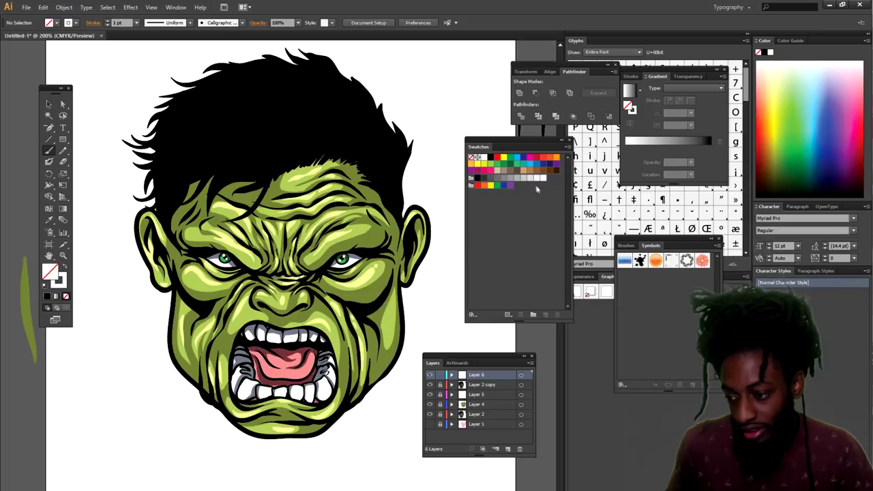
Step: Set up a linear gradient fill with a white stop added in the middle and the first stop set to 100% black
{"action": "left_click", "coordinate": [630, 141]}
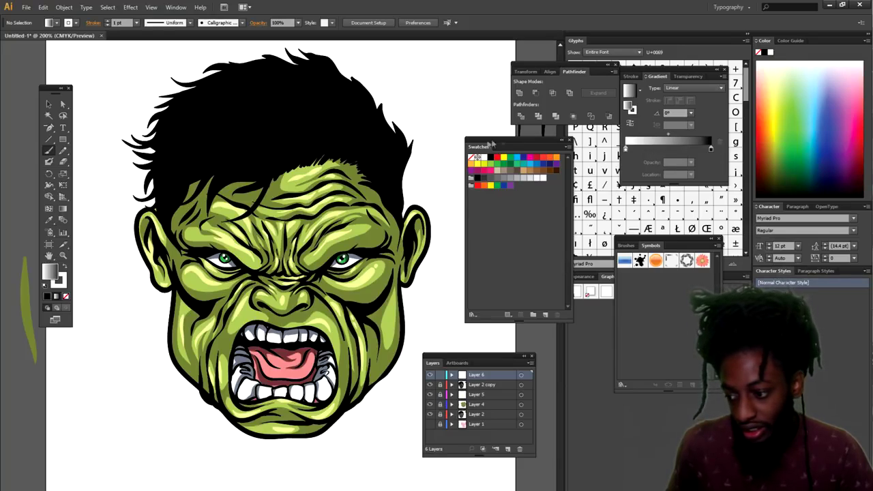
{"action": "left_click_drag", "start_coordinate": [633, 149], "coordinate": [661, 151]}
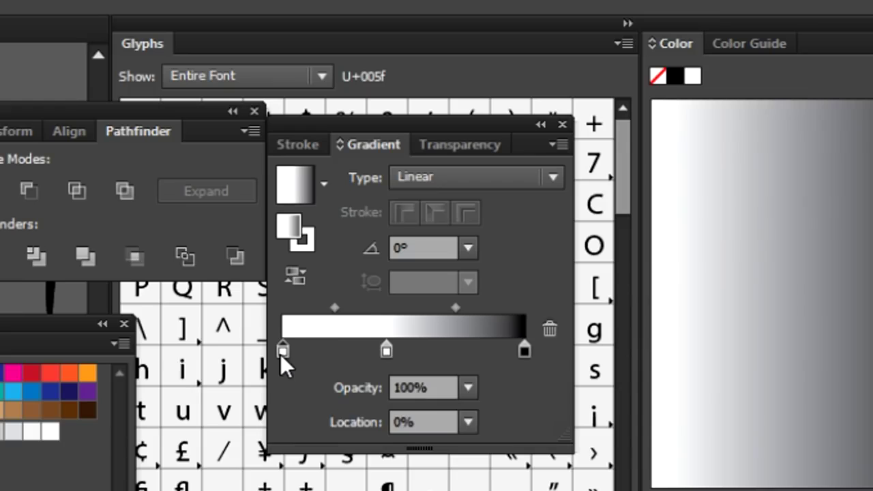
{"action": "double_click", "coordinate": [626, 150]}
{"action": "left_click_drag", "start_coordinate": [310, 462], "coordinate": [456, 449]}
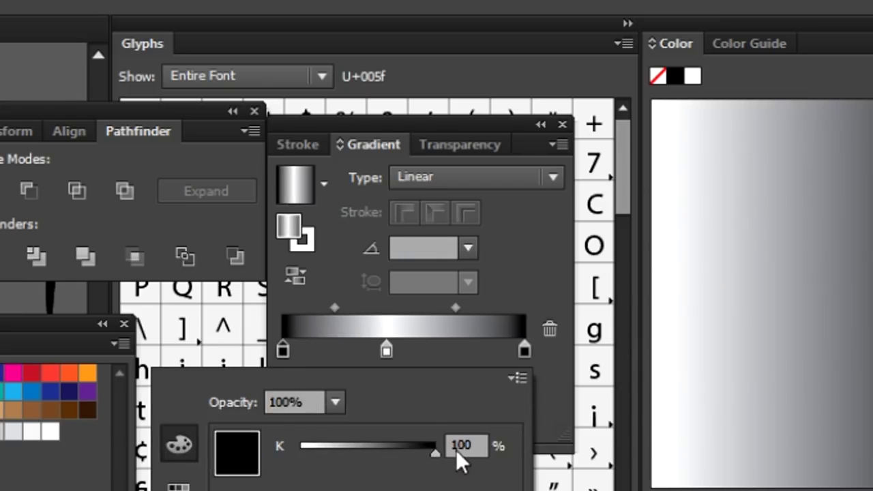
Step: Move the gradient's white stop to 49.46% and set its two midpoints to 61.96% and 28.72%
{"action": "left_click", "coordinate": [385, 350]}
{"action": "left_click_drag", "start_coordinate": [387, 351], "coordinate": [408, 356]}
{"action": "left_click_drag", "start_coordinate": [467, 309], "coordinate": [425, 308]}
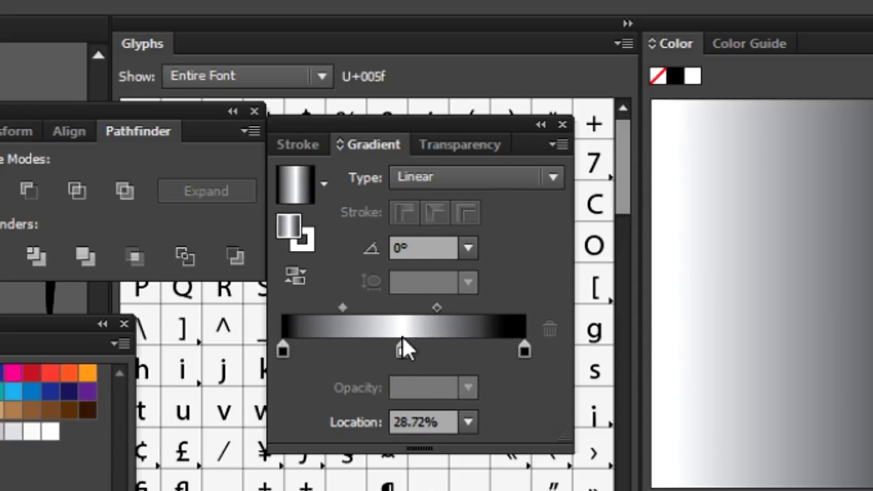
{"action": "left_click_drag", "start_coordinate": [344, 309], "coordinate": [357, 308]}
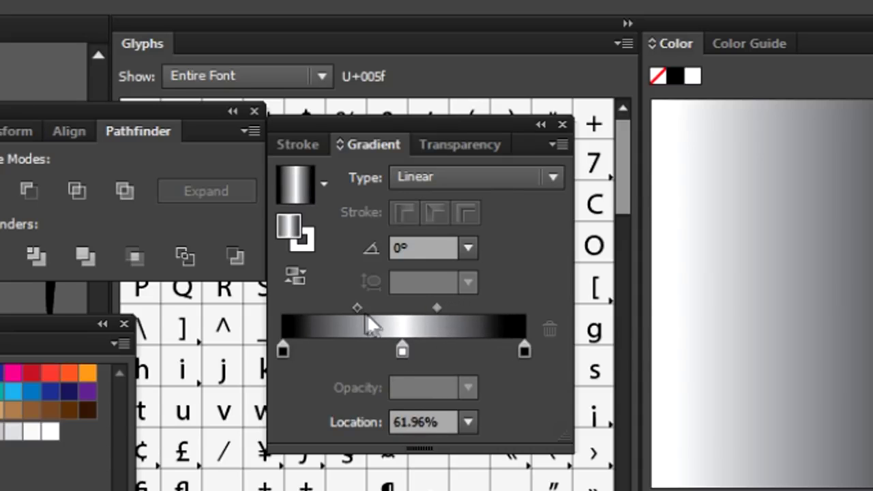
Step: Recolour the gradient's middle stop to a dark teal of C 35, M 0, Y 28, K 66
{"action": "double_click", "coordinate": [401, 352]}
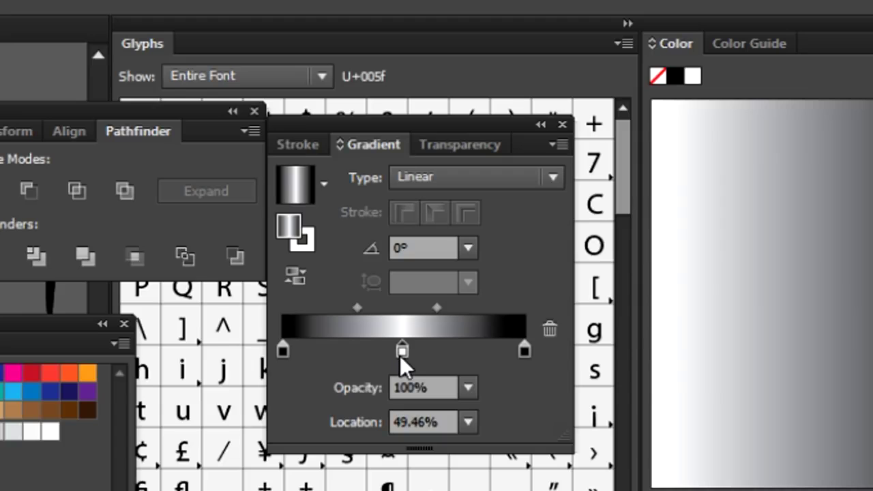
{"action": "left_click_drag", "start_coordinate": [334, 444], "coordinate": [348, 451]}
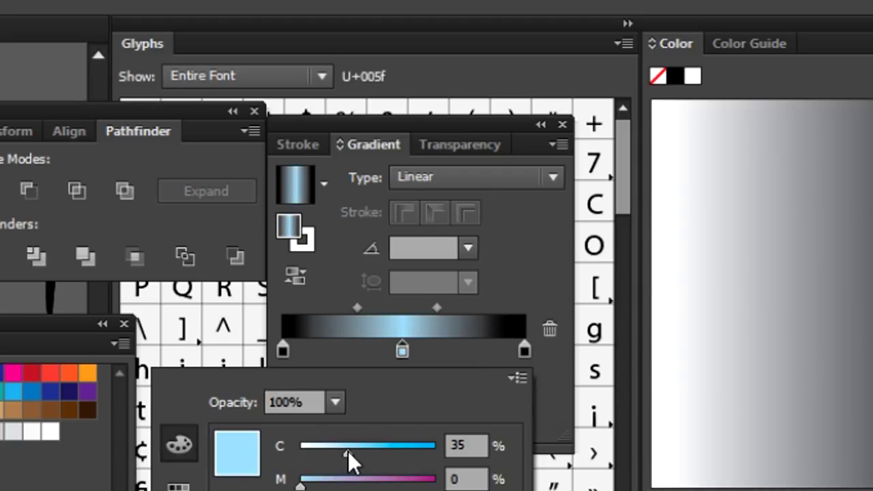
{"action": "left_click_drag", "start_coordinate": [300, 490], "coordinate": [386, 490]}
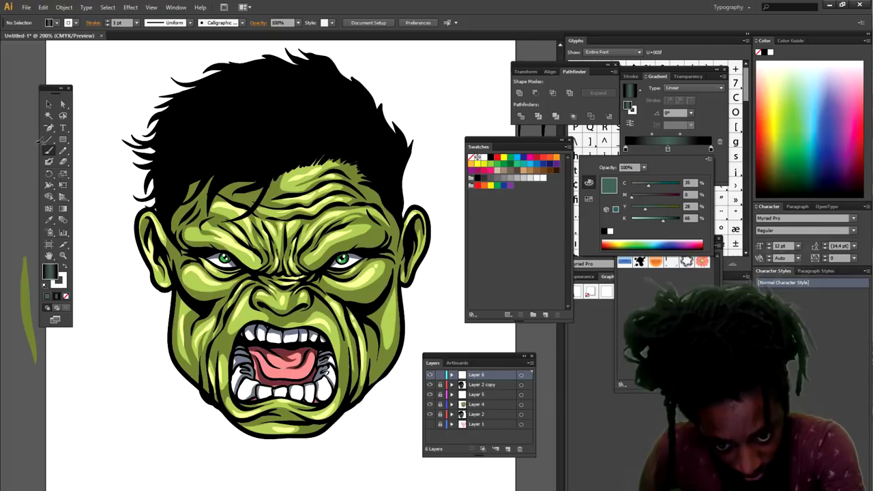
Step: Brush a white test stroke beside the artboard, swap the gradient onto the stroke, and brush a second test stroke
{"action": "left_click", "coordinate": [27, 233]}
{"action": "left_click_drag", "start_coordinate": [26, 231], "coordinate": [26, 123]}
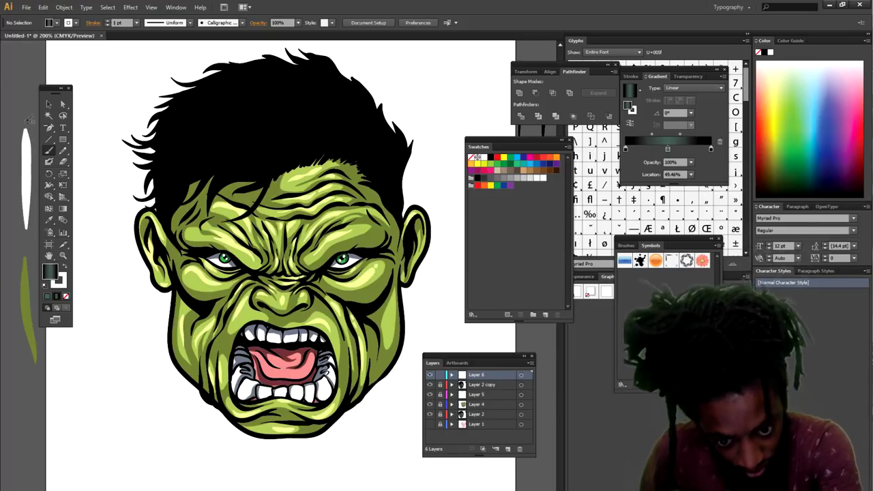
{"action": "left_click", "coordinate": [57, 296]}
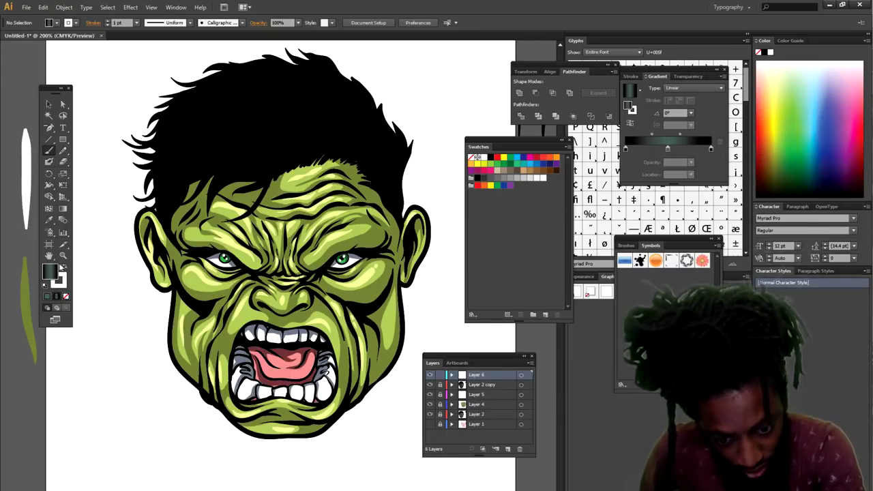
{"action": "left_click", "coordinate": [64, 266]}
{"action": "left_click_drag", "start_coordinate": [16, 232], "coordinate": [18, 334]}
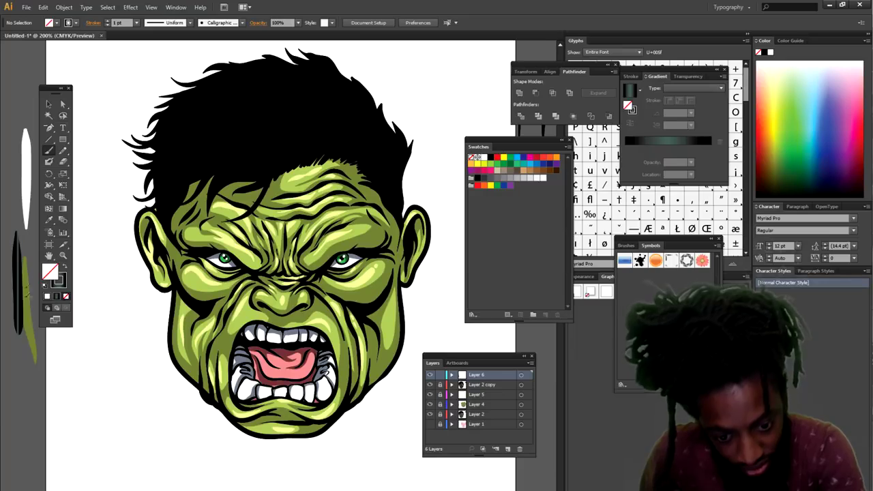
Step: Choose a thinner stroke weight and brush gradient strands into the hair above the left side of the forehead
{"action": "left_click", "coordinate": [136, 23]}
{"action": "left_click", "coordinate": [148, 31]}
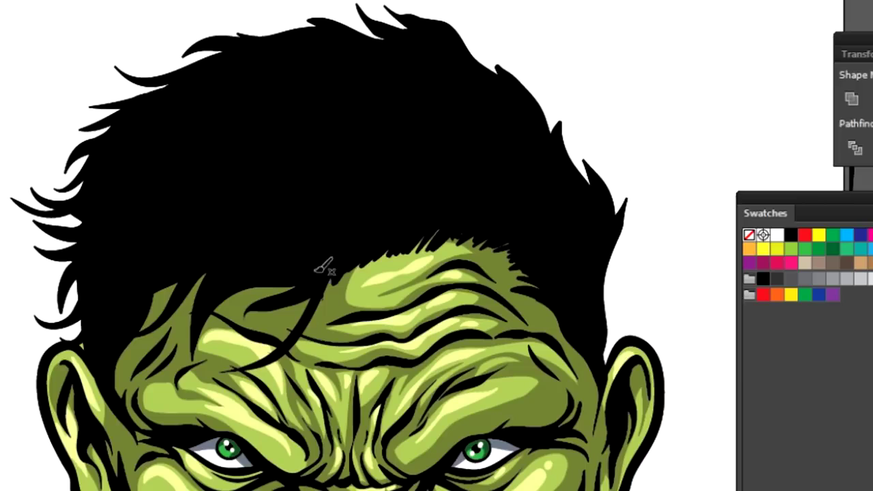
{"action": "left_click_drag", "start_coordinate": [265, 169], "coordinate": [283, 144]}
{"action": "mouse_move", "coordinate": [253, 168]}
{"action": "left_mouse_down"}
{"action": "mouse_move", "coordinate": [272, 142]}
{"action": "mouse_move", "coordinate": [263, 143]}
{"action": "left_mouse_up"}
{"action": "left_click_drag", "start_coordinate": [234, 163], "coordinate": [249, 144]}
{"action": "left_click_drag", "start_coordinate": [224, 164], "coordinate": [251, 133]}
{"action": "left_click_drag", "start_coordinate": [219, 146], "coordinate": [235, 133]}
{"action": "left_click_drag", "start_coordinate": [210, 149], "coordinate": [234, 126]}
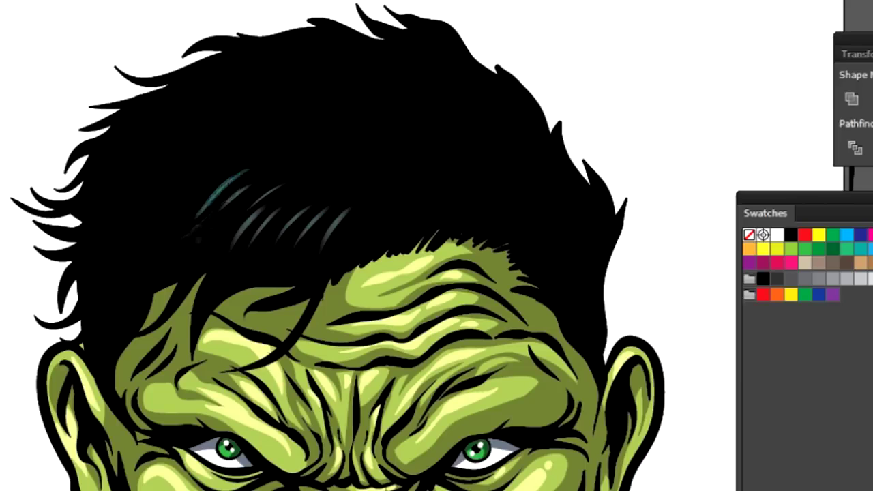
Step: Brush long curved gradient strands up the left side of the hair
{"action": "left_click_drag", "start_coordinate": [160, 208], "coordinate": [229, 170]}
{"action": "left_click_drag", "start_coordinate": [159, 190], "coordinate": [227, 145]}
{"action": "left_click_drag", "start_coordinate": [163, 154], "coordinate": [225, 129]}
{"action": "left_click_drag", "start_coordinate": [156, 145], "coordinate": [214, 119]}
{"action": "left_click_drag", "start_coordinate": [164, 107], "coordinate": [236, 69]}
Step: Try brushing gradient strands into the hair above the right side of the forehead
{"action": "left_click_drag", "start_coordinate": [496, 188], "coordinate": [511, 172]}
{"action": "left_click_drag", "start_coordinate": [464, 193], "coordinate": [490, 162]}
{"action": "mouse_move", "coordinate": [444, 186]}
{"action": "left_mouse_down"}
{"action": "mouse_move", "coordinate": [469, 160]}
{"action": "mouse_move", "coordinate": [405, 198]}
{"action": "left_mouse_up"}
{"action": "left_click_drag", "start_coordinate": [386, 154], "coordinate": [372, 191]}
{"action": "key", "text": "ctrl+z"}
{"action": "key", "text": "ctrl+z"}
{"action": "key", "text": "ctrl+z"}
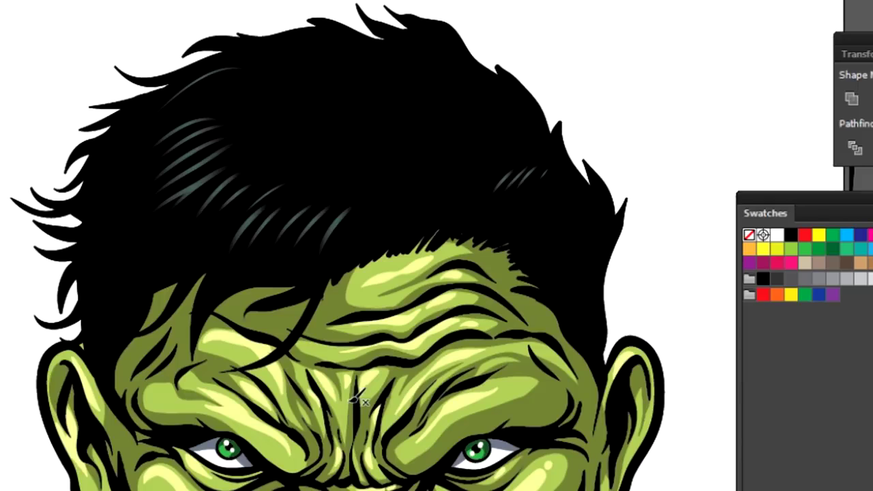
{"action": "key", "text": "ctrl+z"}
Step: Brush a row of short slanted gradient strands across the hair from the right side to the middle
{"action": "left_click_drag", "start_coordinate": [525, 191], "coordinate": [526, 176]}
{"action": "left_click_drag", "start_coordinate": [488, 197], "coordinate": [502, 180]}
{"action": "left_click_drag", "start_coordinate": [478, 196], "coordinate": [491, 178]}
{"action": "left_click_drag", "start_coordinate": [457, 201], "coordinate": [473, 183]}
{"action": "left_click_drag", "start_coordinate": [424, 207], "coordinate": [446, 178]}
{"action": "left_click_drag", "start_coordinate": [372, 215], "coordinate": [389, 182]}
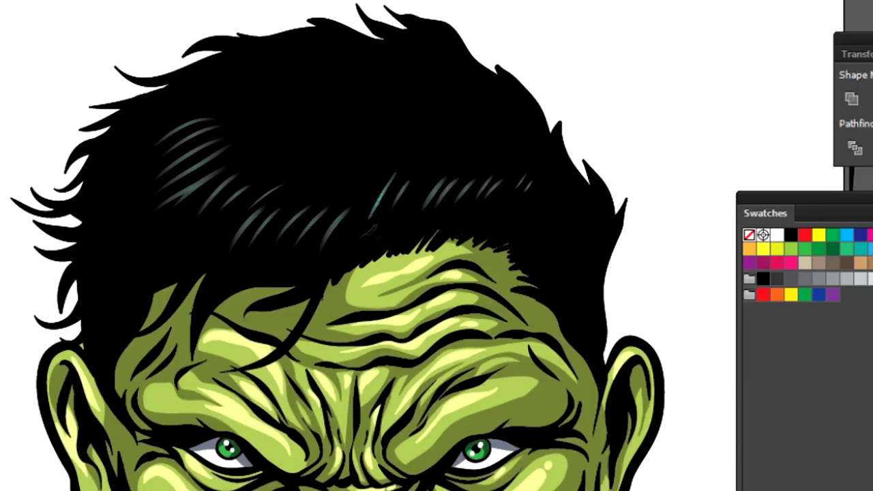
Step: Fill in more gradient strands at the front of the hair and near its upper-left edge
{"action": "left_click_drag", "start_coordinate": [300, 204], "coordinate": [280, 224]}
{"action": "left_click_drag", "start_coordinate": [253, 187], "coordinate": [214, 223]}
{"action": "left_click_drag", "start_coordinate": [215, 94], "coordinate": [162, 120]}
{"action": "left_click_drag", "start_coordinate": [211, 75], "coordinate": [145, 116]}
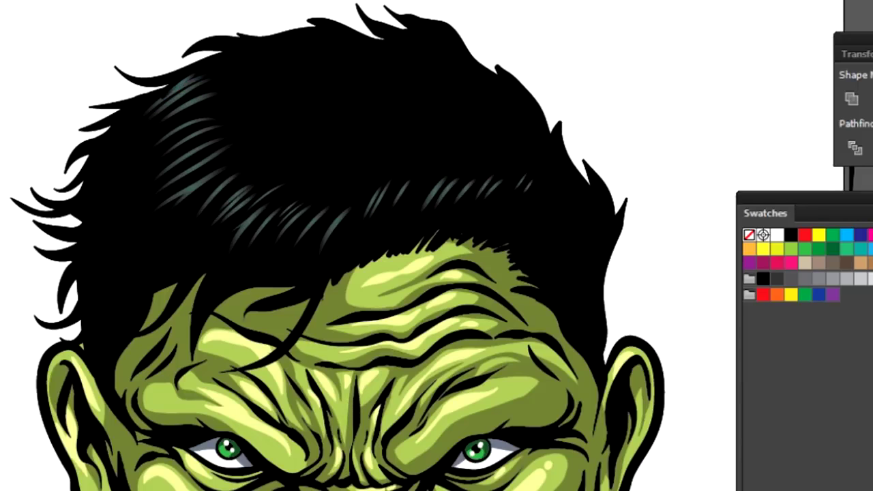
Step: Brush short gradient strands on the left-edge hair tufts, above the left ear, on the crown and along the right edge
{"action": "left_click_drag", "start_coordinate": [102, 336], "coordinate": [81, 348]}
{"action": "left_click_drag", "start_coordinate": [130, 283], "coordinate": [111, 302]}
{"action": "left_click_drag", "start_coordinate": [141, 249], "coordinate": [107, 265]}
{"action": "left_click_drag", "start_coordinate": [137, 226], "coordinate": [108, 234]}
{"action": "left_click_drag", "start_coordinate": [127, 215], "coordinate": [102, 230]}
{"action": "left_click_drag", "start_coordinate": [114, 188], "coordinate": [84, 207]}
{"action": "mouse_move", "coordinate": [116, 165]}
{"action": "left_mouse_down"}
{"action": "mouse_move", "coordinate": [91, 188]}
{"action": "mouse_move", "coordinate": [93, 179]}
{"action": "left_mouse_up"}
{"action": "left_click_drag", "start_coordinate": [319, 142], "coordinate": [294, 144]}
{"action": "left_click_drag", "start_coordinate": [324, 127], "coordinate": [292, 124]}
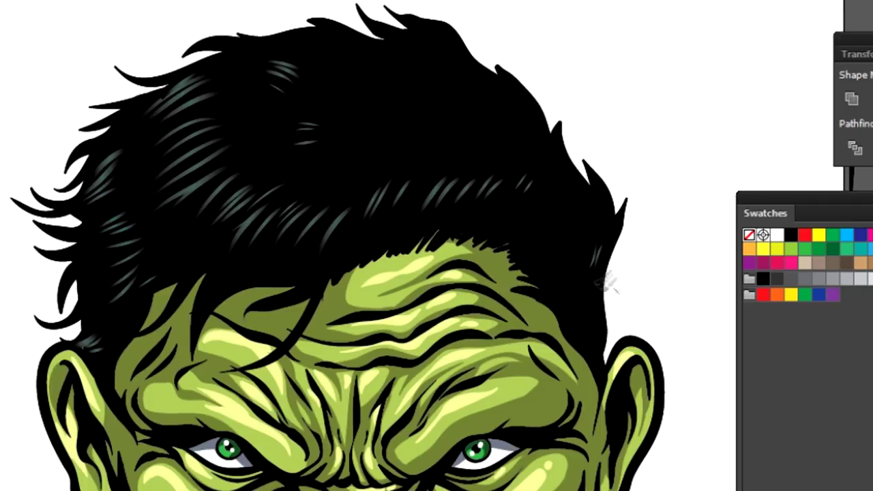
{"action": "left_click_drag", "start_coordinate": [575, 286], "coordinate": [557, 245]}
Step: Ready the Paintbrush with the default colours swapped to a white 1 pt stroke and black fill
{"action": "key", "text": "ctrl+minus"}
{"action": "key", "text": "ctrl+minus"}
{"action": "key", "text": "ctrl+equal"}
{"action": "key", "text": "ctrl+equal"}
{"action": "scroll", "coordinate": [565, 422], "scroll_direction": "down", "scroll_amount": 3}
{"action": "key", "text": "ctrl+equal"}
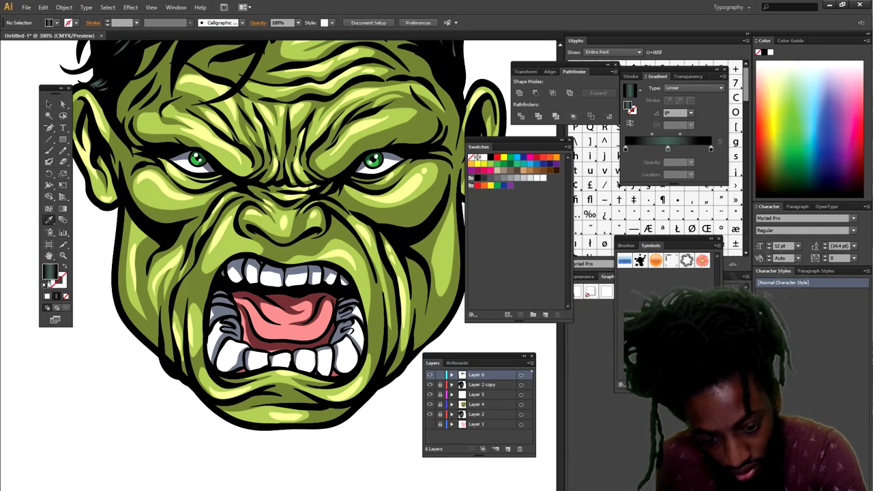
{"action": "left_click", "coordinate": [45, 285]}
{"action": "left_click", "coordinate": [64, 265]}
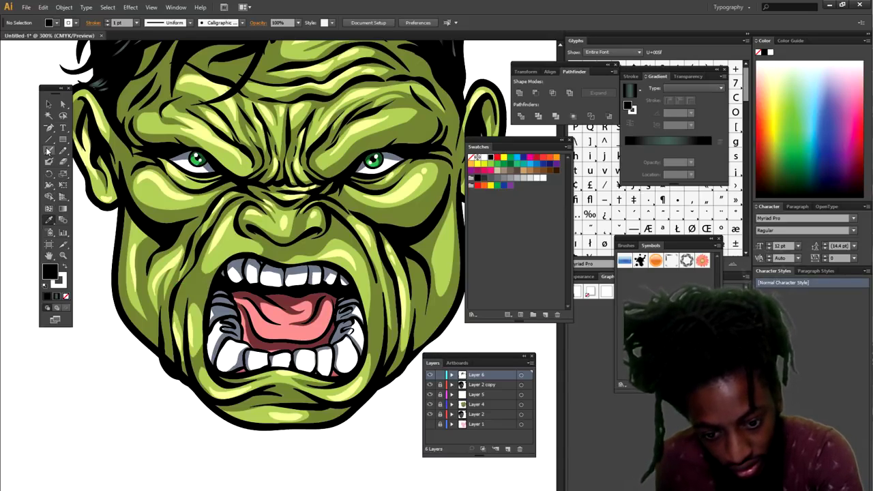
{"action": "left_click", "coordinate": [48, 151]}
{"action": "left_click", "coordinate": [64, 268]}
{"action": "left_click", "coordinate": [64, 267]}
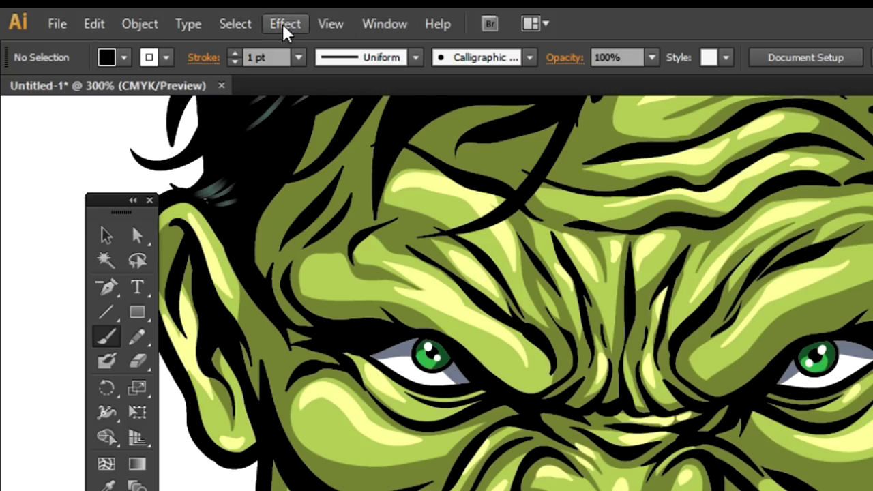
Step: Apply a Gaussian Blur effect with an increased radius for the white brush strokes
{"action": "left_click", "coordinate": [130, 7]}
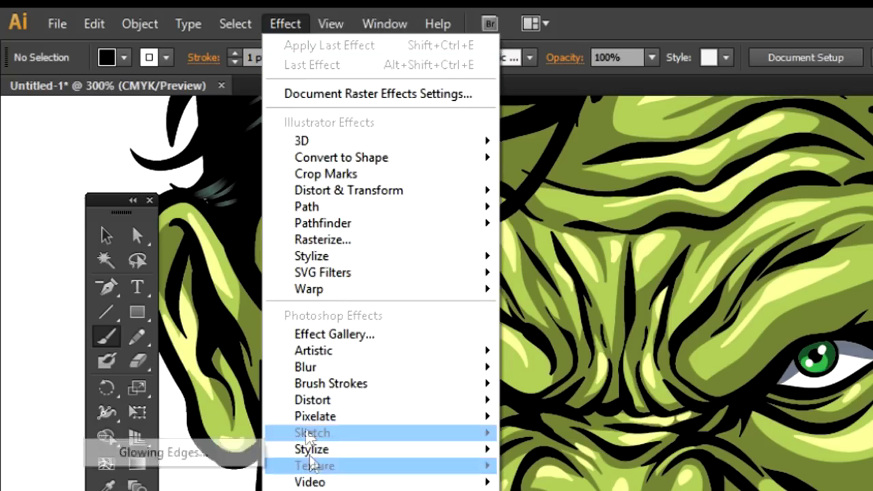
{"action": "mouse_move", "coordinate": [273, 373]}
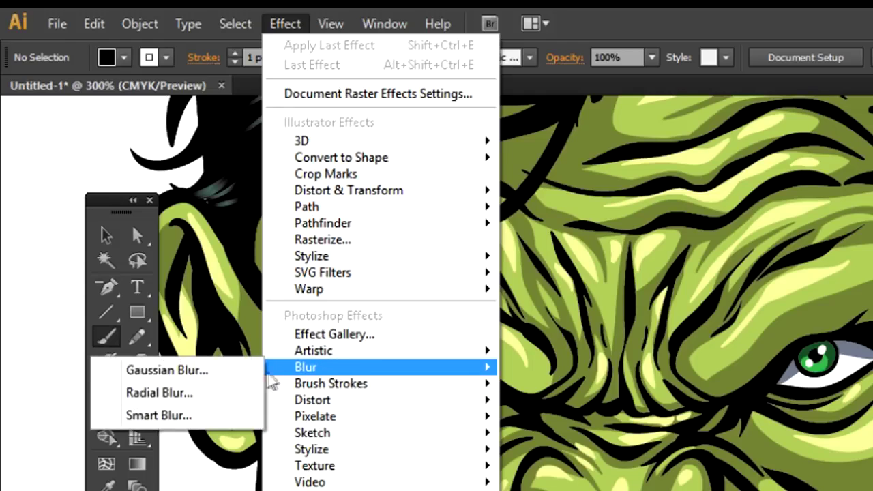
{"action": "left_click", "coordinate": [157, 371]}
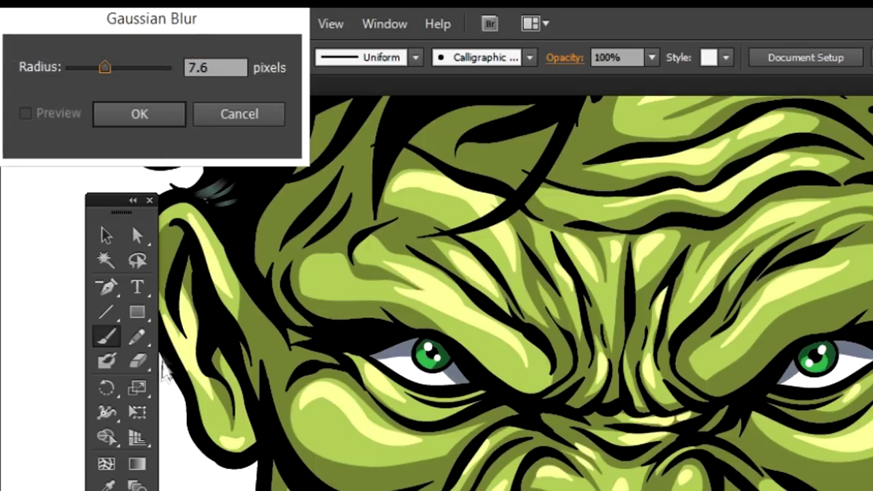
{"action": "left_click_drag", "start_coordinate": [107, 74], "coordinate": [119, 82]}
{"action": "left_click", "coordinate": [133, 114]}
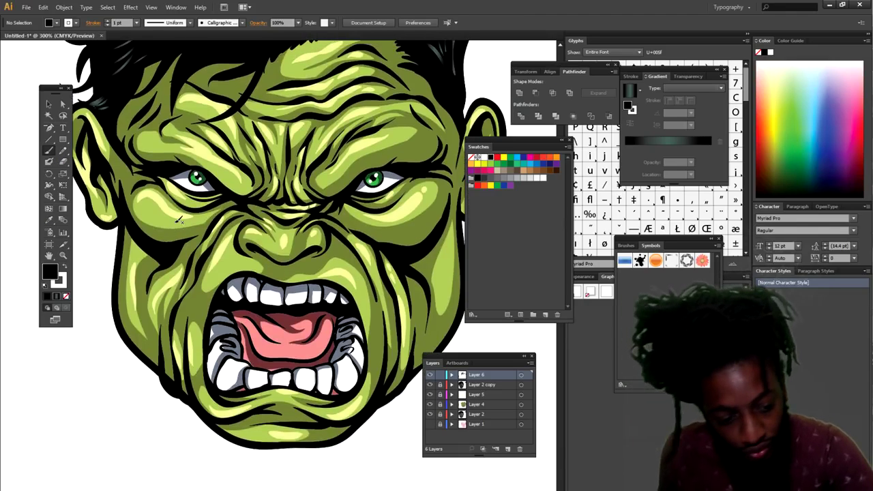
Step: Remove the fill and brush blurred white highlights on the forehead, right brow, right under-eye pouch, cheeks, chin, teeth and tongue
{"action": "key", "text": "ctrl+minus"}
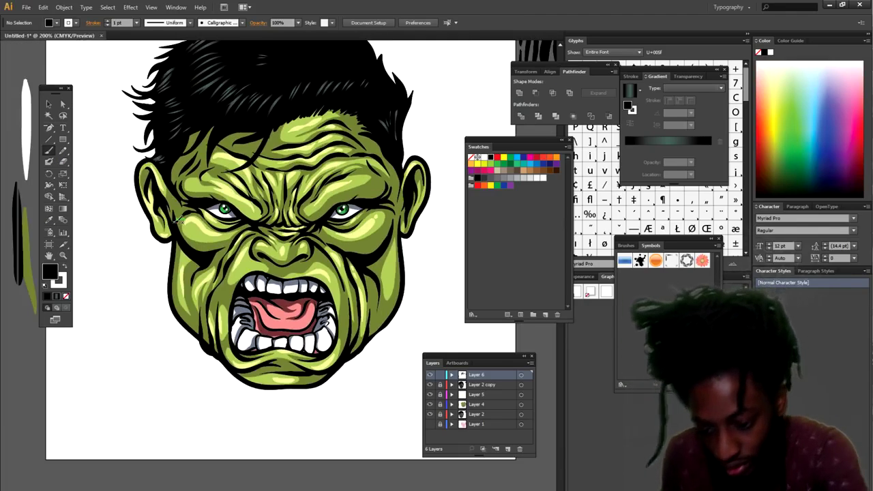
{"action": "left_click", "coordinate": [475, 157]}
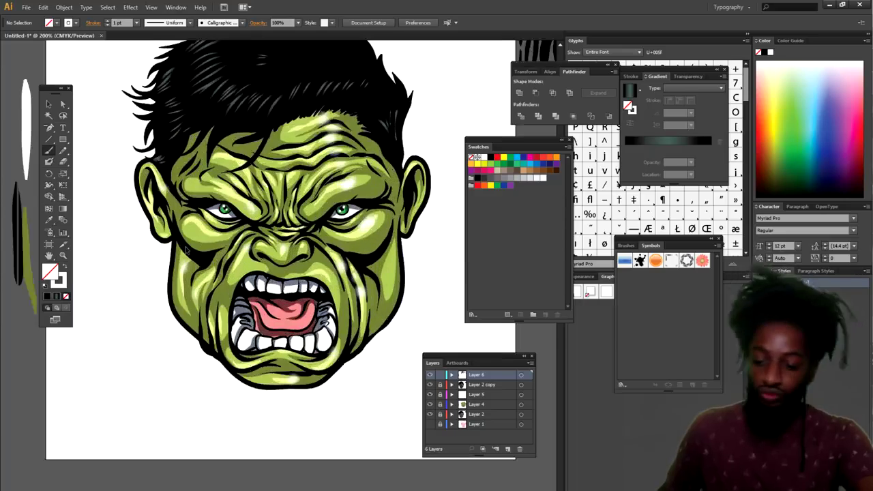
{"action": "left_click_drag", "start_coordinate": [324, 296], "coordinate": [330, 347]}
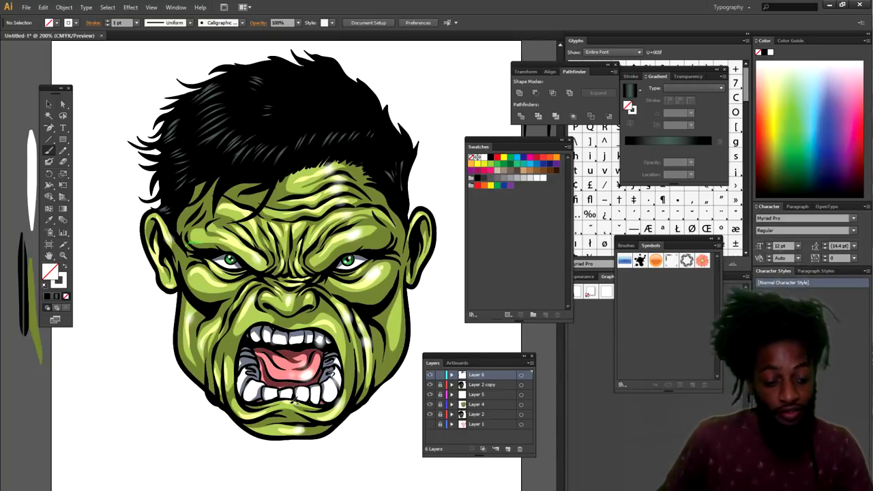
{"action": "key", "text": "ctrl+minus"}
{"action": "key", "text": "ctrl+plus"}
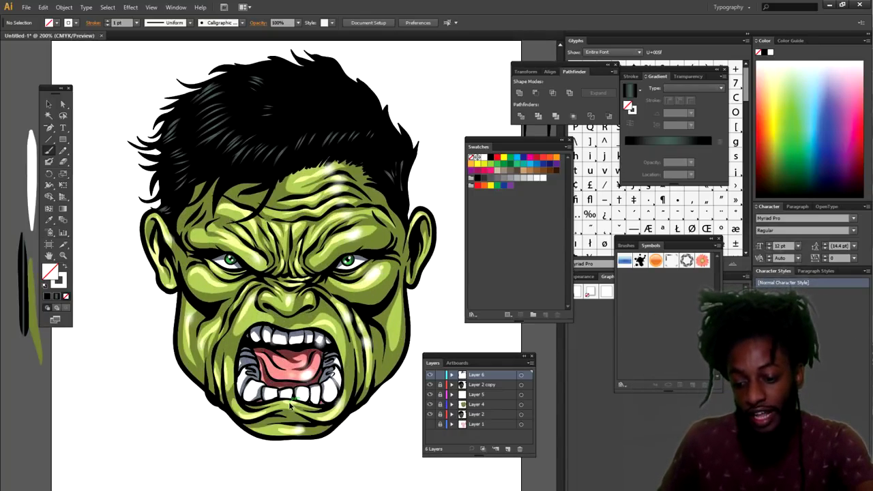